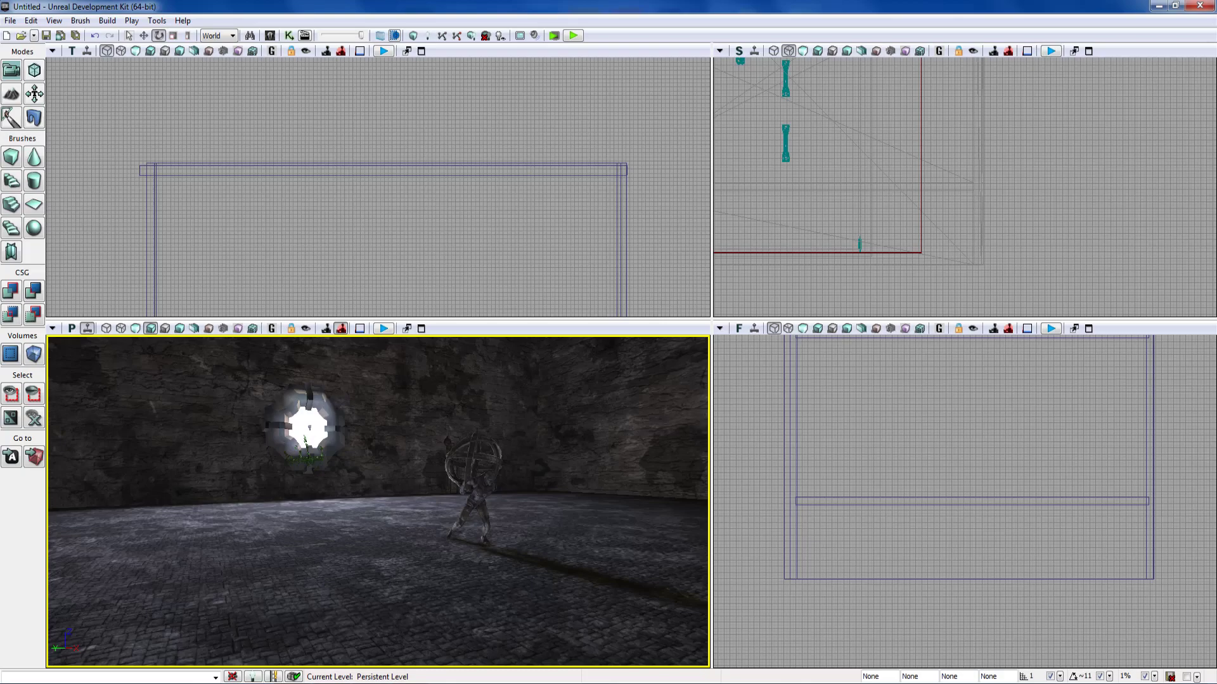
# - Hide the builder brush in the perspective viewport
pyautogui.moveTo(378, 500); pyautogui.dragTo(519, 498, button='right')
pyautogui.moveTo(378, 501); pyautogui.dragTo(358, 437, button='right')
pyautogui.moveTo(378, 501); pyautogui.dragTo(583, 514, button='right')
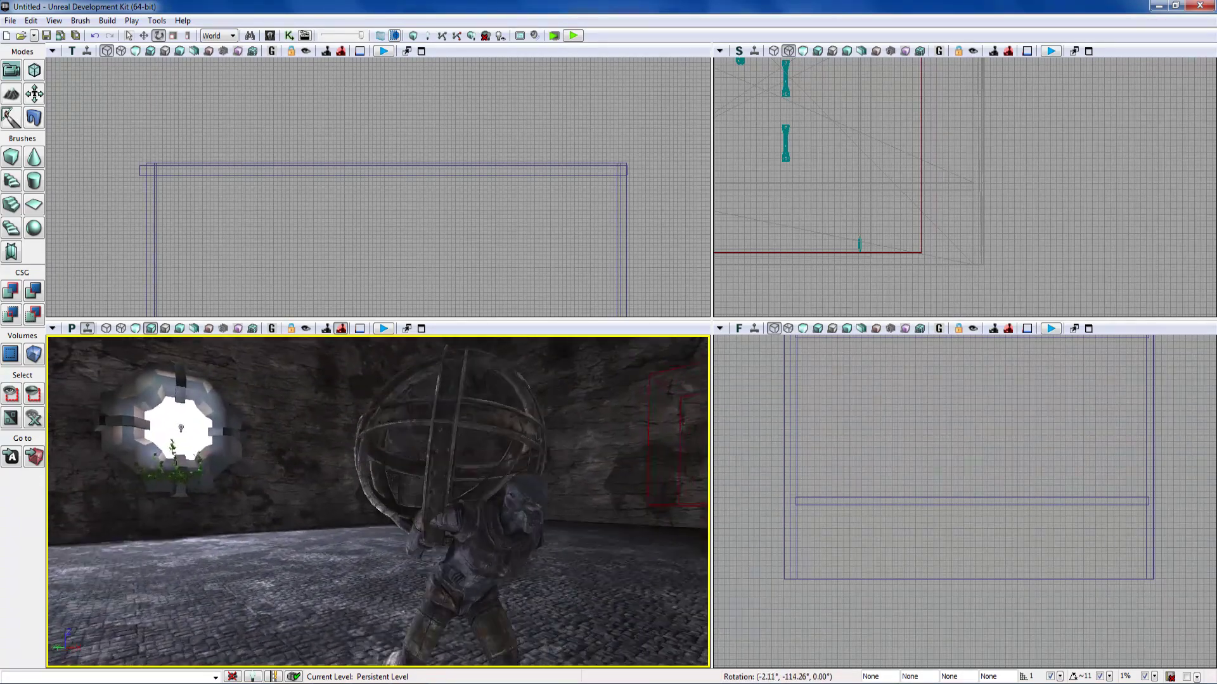
pyautogui.moveTo(378, 501); pyautogui.dragTo(317, 589)
pyautogui.moveTo(378, 501); pyautogui.dragTo(475, 504, button='right')
pyautogui.click(53, 328)
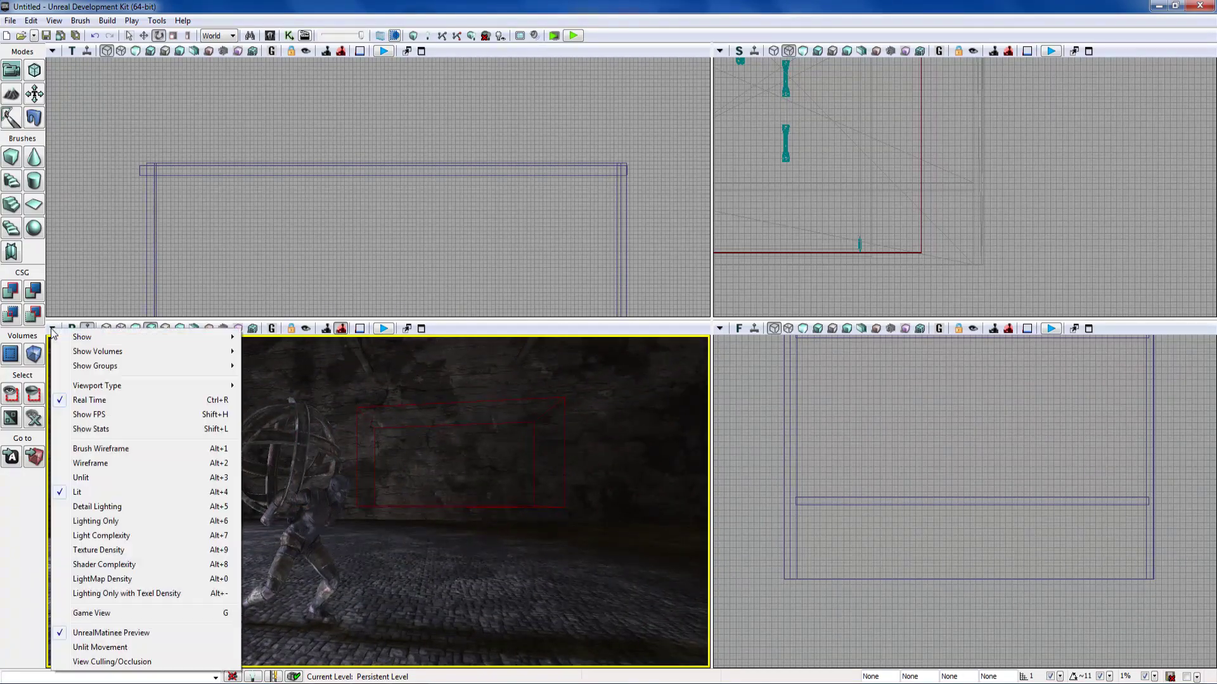
pyautogui.moveTo(86, 342)
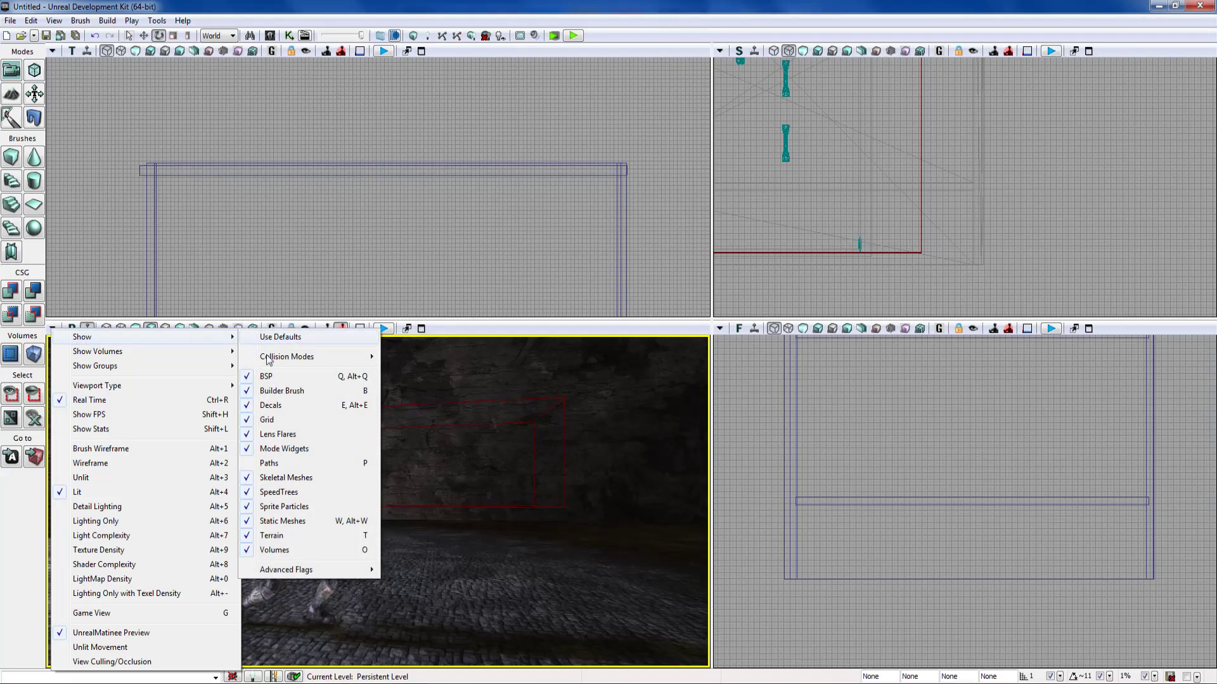
pyautogui.click(282, 396)
# - Add a PlayerStart actor on the stone floor in front of the metal door
pyautogui.moveTo(317, 437)
pyautogui.mouseDown(button='right')
pyautogui.moveTo(234, 431)
pyautogui.moveTo(491, 440)
pyautogui.mouseUp(button='right')
pyautogui.moveTo(297, 398); pyautogui.dragTo(326, 451, button='right')
pyautogui.press('w')
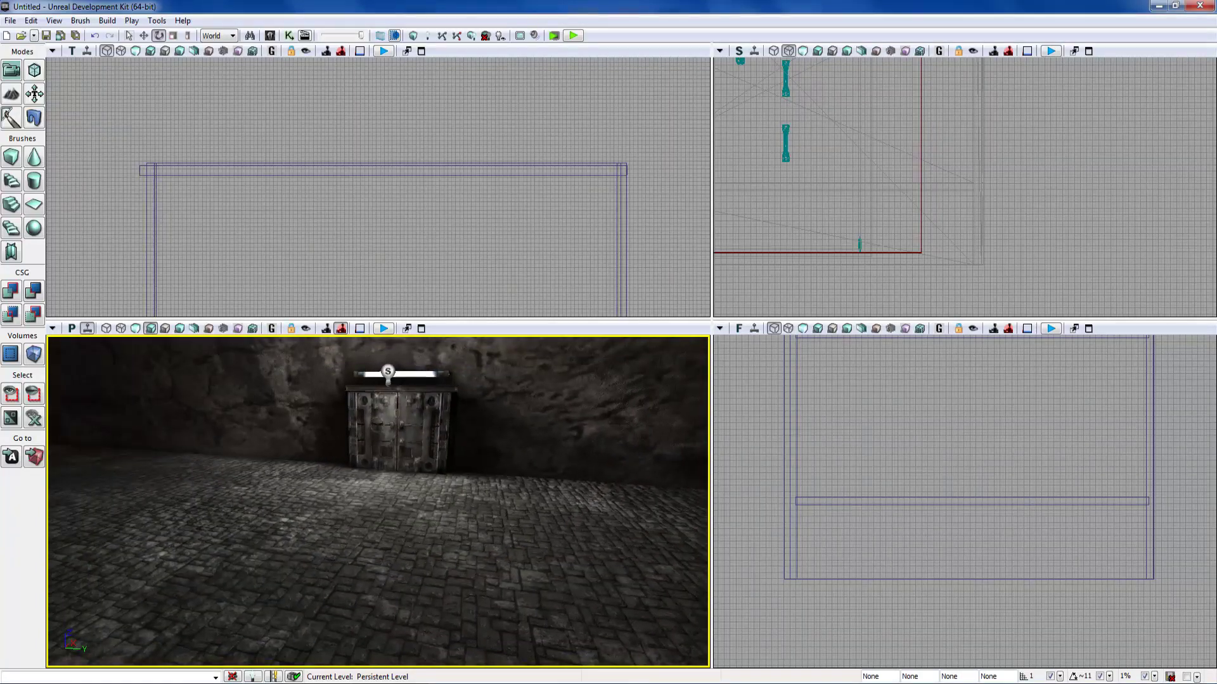
pyautogui.rightClick(369, 511)
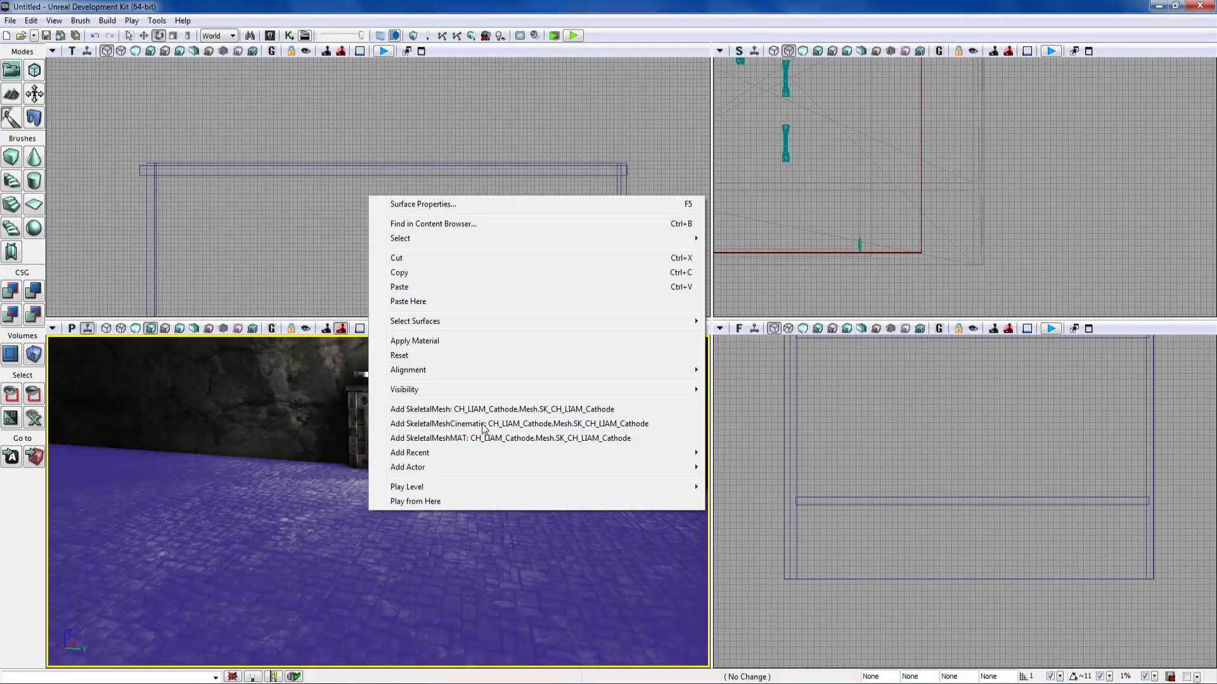
pyautogui.moveTo(496, 474)
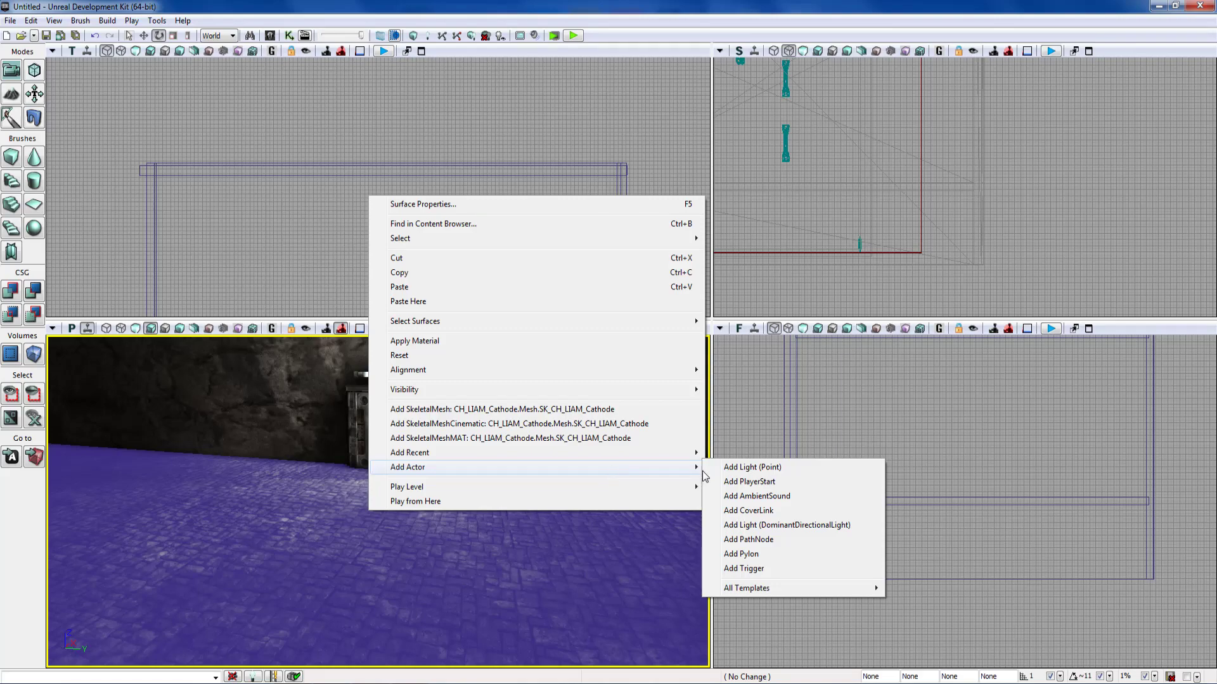
pyautogui.click(773, 483)
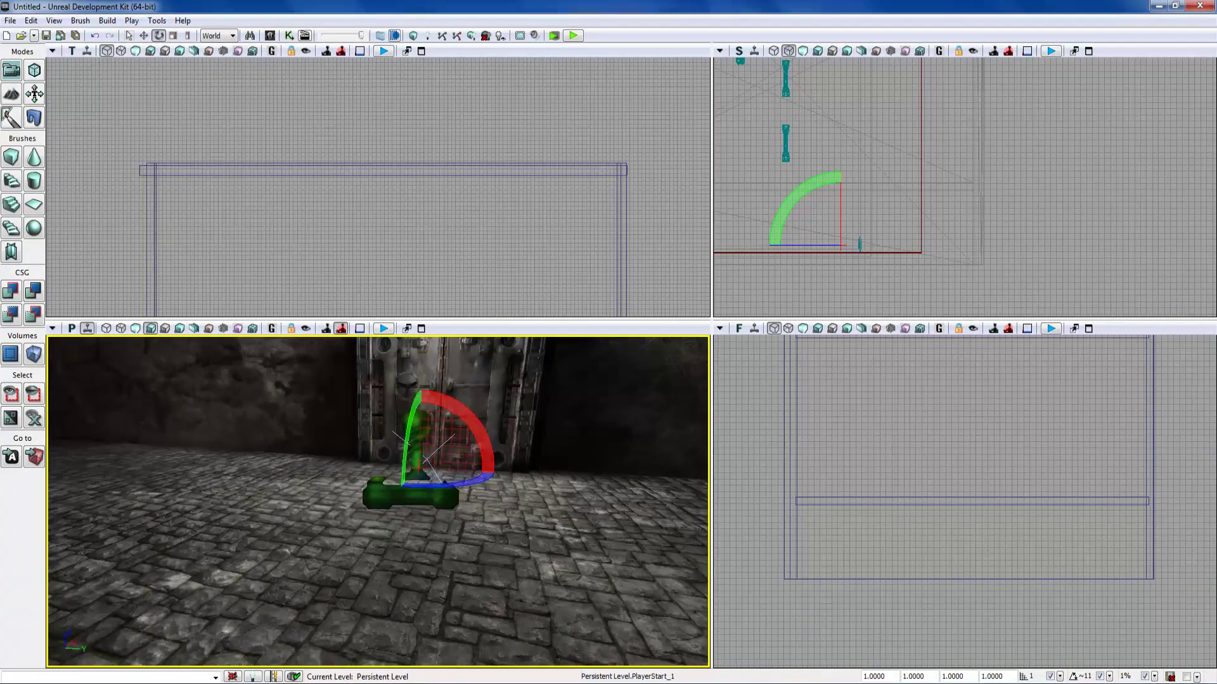
# - Raise the PlayerStart slightly off the floor and rotate it about its vertical axis
pyautogui.press('space')
pyautogui.press('space')
pyautogui.press('space')
pyautogui.moveTo(418, 414); pyautogui.dragTo(419, 363)
pyautogui.moveTo(419, 414); pyautogui.dragTo(428, 372, button='right')
pyautogui.press('space')
pyautogui.moveTo(438, 552); pyautogui.dragTo(522, 550)
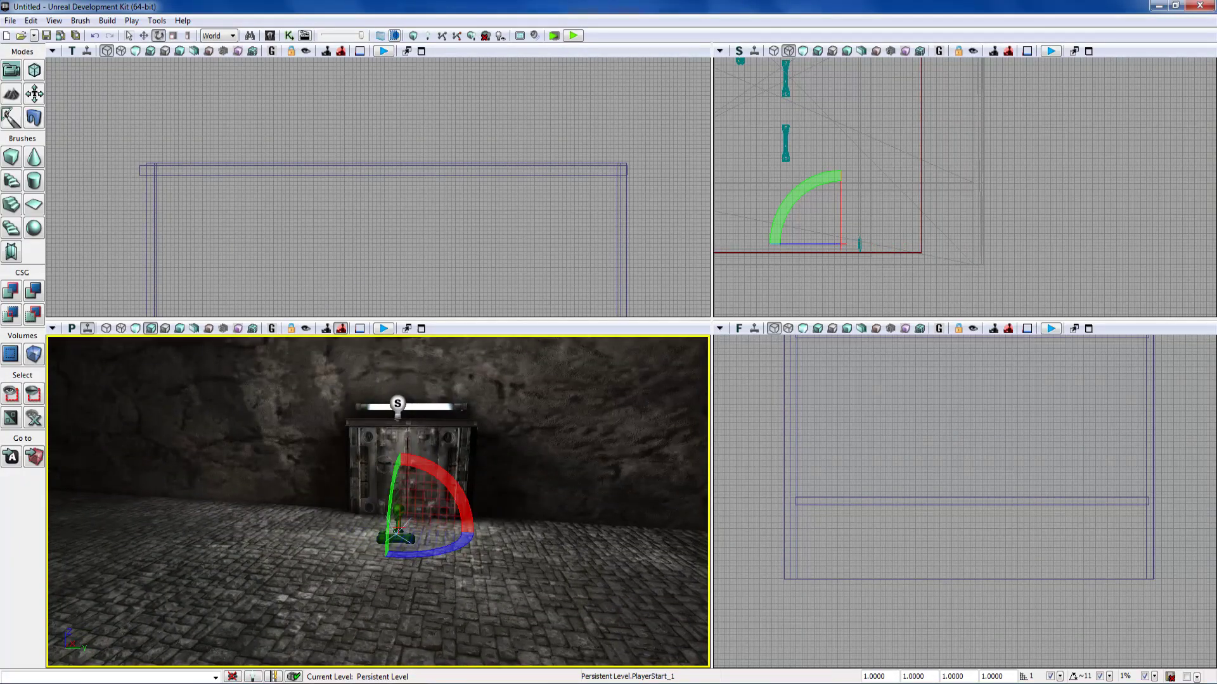
pyautogui.click(507, 558)
# - Add a Trigger actor on the floor between the feet of the globe-carrying statue
pyautogui.moveTo(507, 558); pyautogui.dragTo(292, 501, button='right')
pyautogui.press('w')
pyautogui.press('s')
pyautogui.press('Escape')
pyautogui.press('s')
pyautogui.press('w')
pyautogui.press('s')
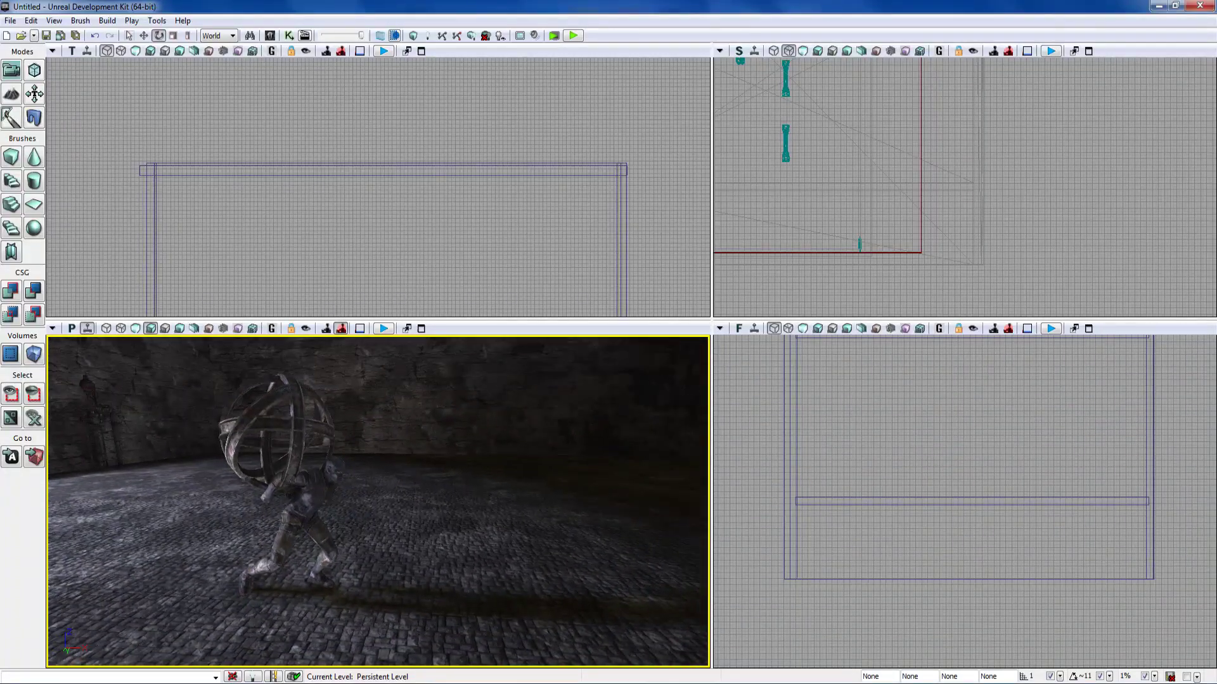
pyautogui.moveTo(292, 501); pyautogui.dragTo(249, 517, button='right')
pyautogui.press('w')
pyautogui.moveTo(374, 529)
pyautogui.mouseDown(button='right')
pyautogui.moveTo(323, 504)
pyautogui.moveTo(381, 533)
pyautogui.mouseUp(button='right')
pyautogui.press('s')
pyautogui.press('w')
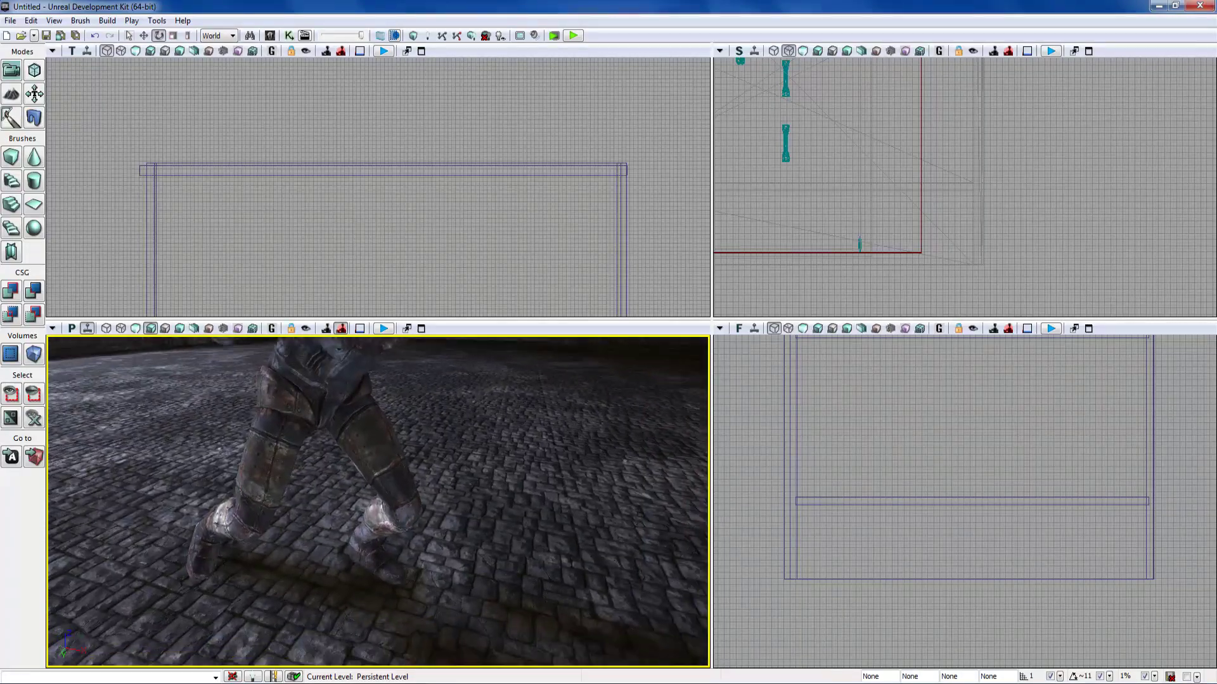
pyautogui.click(313, 557)
pyautogui.rightClick(314, 557)
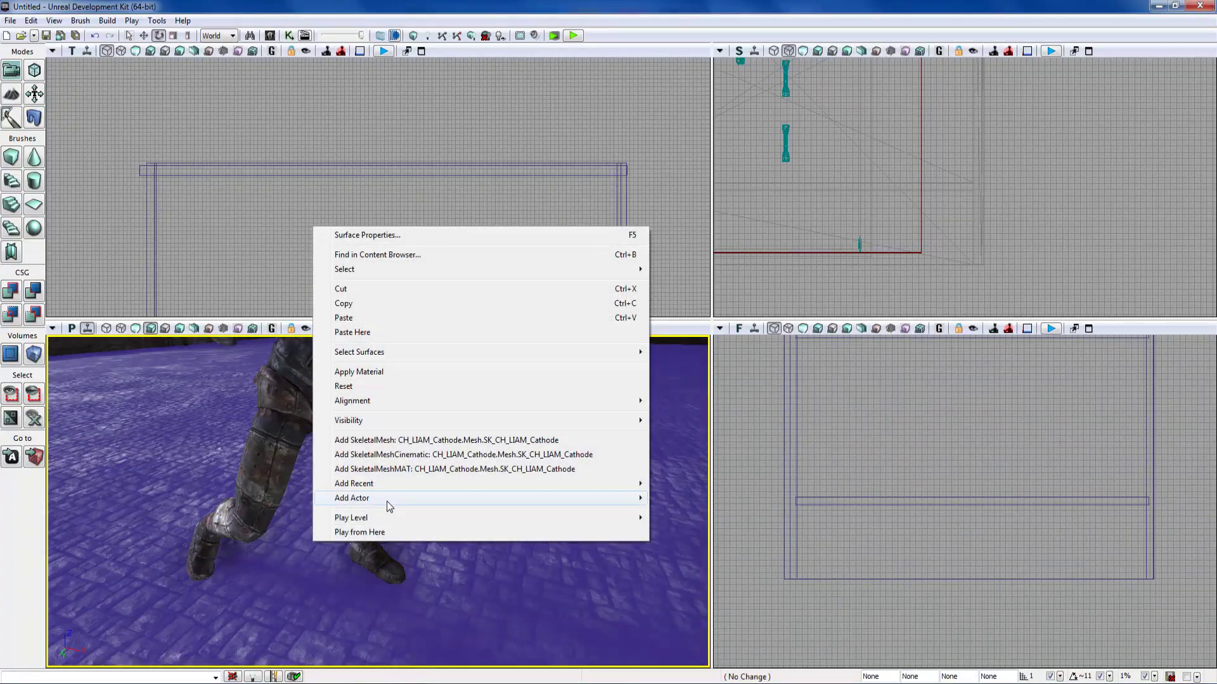
pyautogui.moveTo(455, 500)
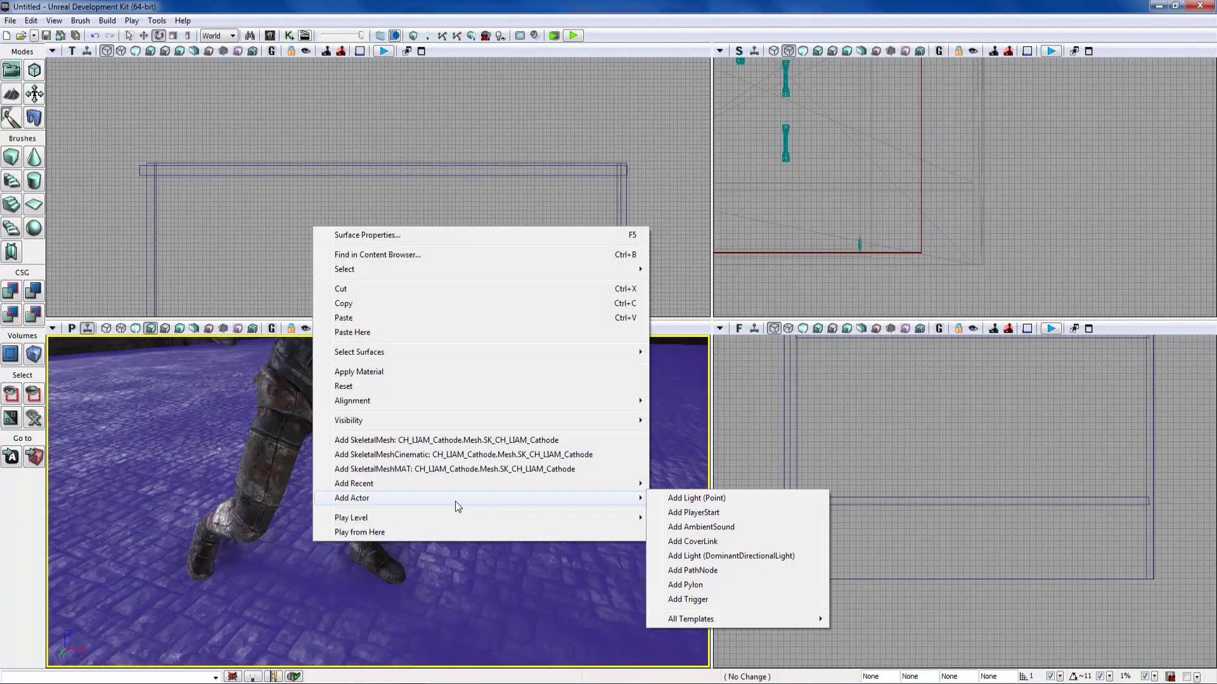
pyautogui.click(688, 600)
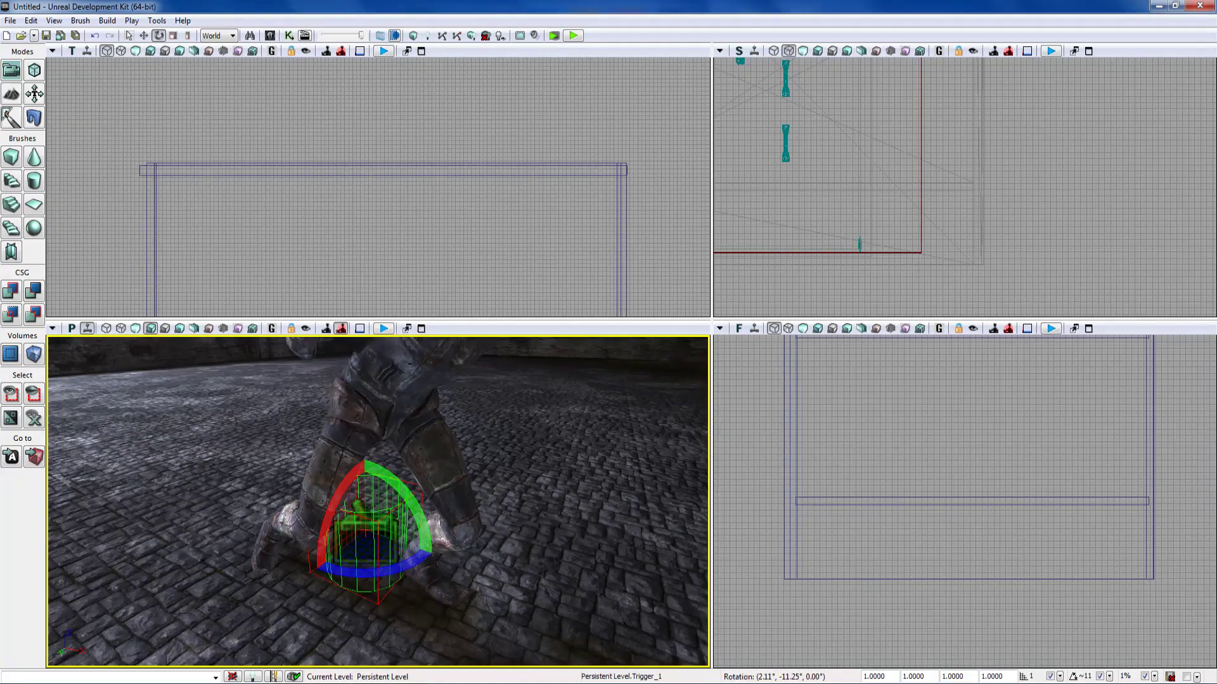
# - Scale the trigger up until its cylinder surrounds the statue's base, and lower it slightly towards the floor
pyautogui.press('space')
pyautogui.press('space')
pyautogui.press('space')
pyautogui.press('space')
pyautogui.moveTo(364, 469); pyautogui.dragTo(364, 414)
pyautogui.moveTo(368, 466); pyautogui.dragTo(393, 463, button='right')
pyautogui.press('space')
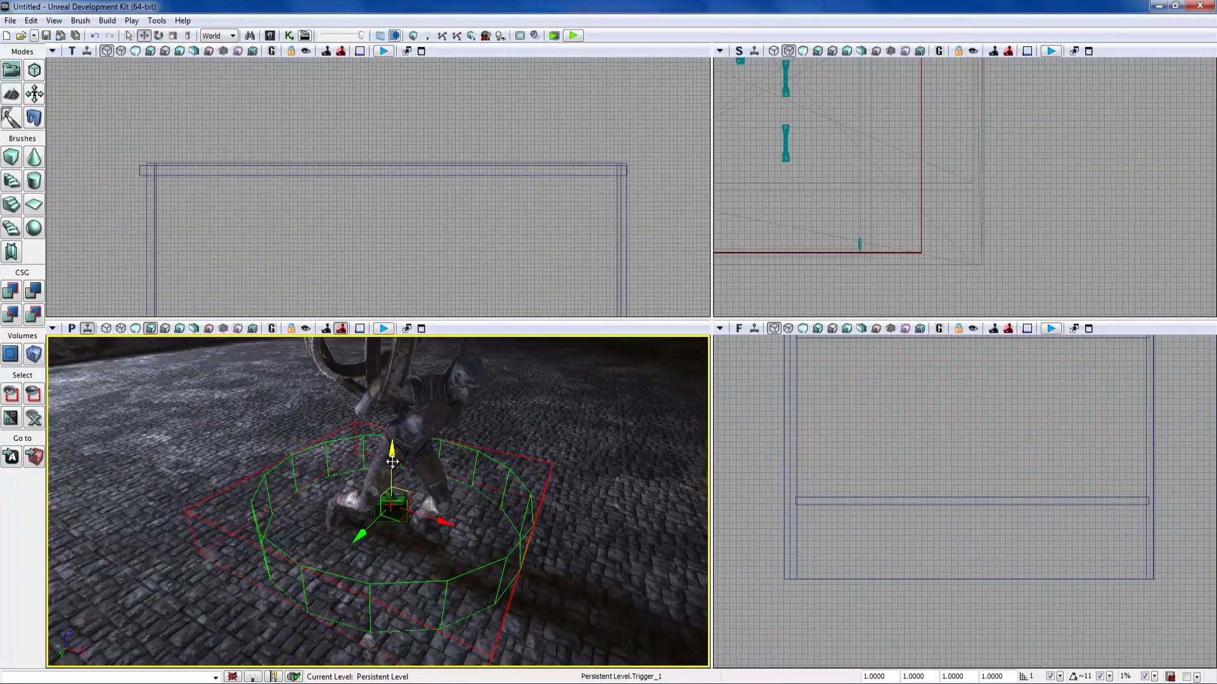
pyautogui.moveTo(392, 458); pyautogui.dragTo(392, 468)
pyautogui.click(391, 470)
pyautogui.click(391, 517)
pyautogui.moveTo(391, 517); pyautogui.dragTo(429, 501, button='right')
# - Open Kismet and delete the existing Trigger_0 Touch event
pyautogui.click(289, 35)
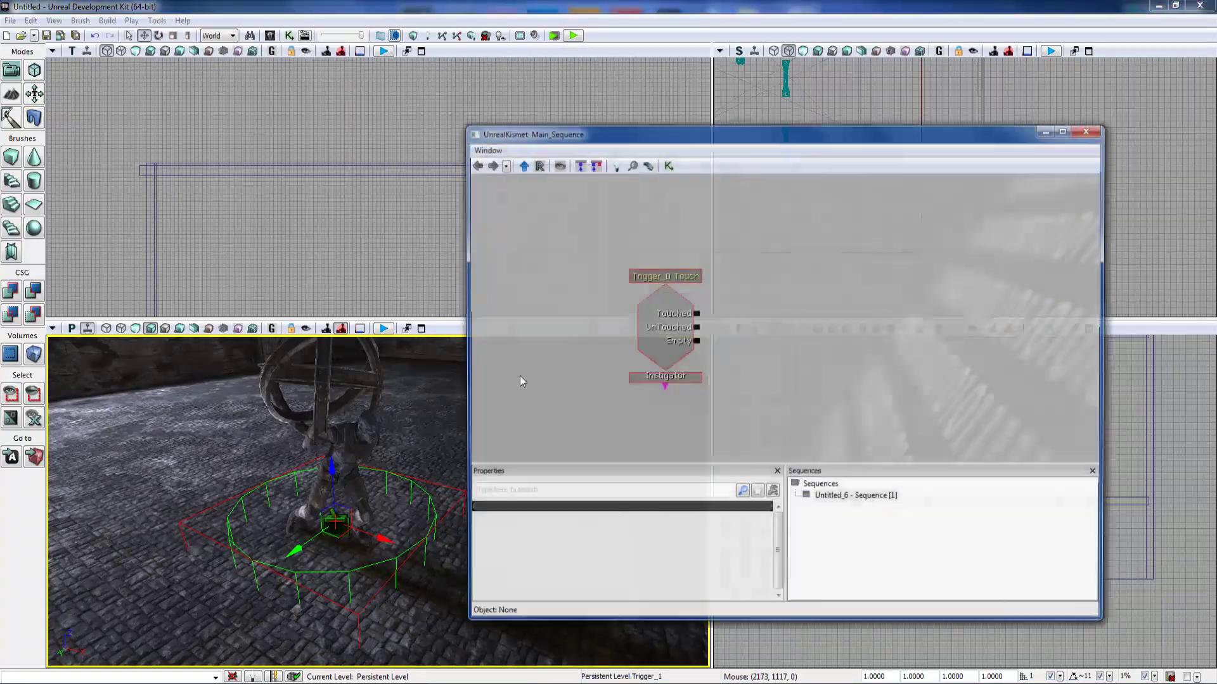
pyautogui.click(621, 271)
pyautogui.press('Delete')
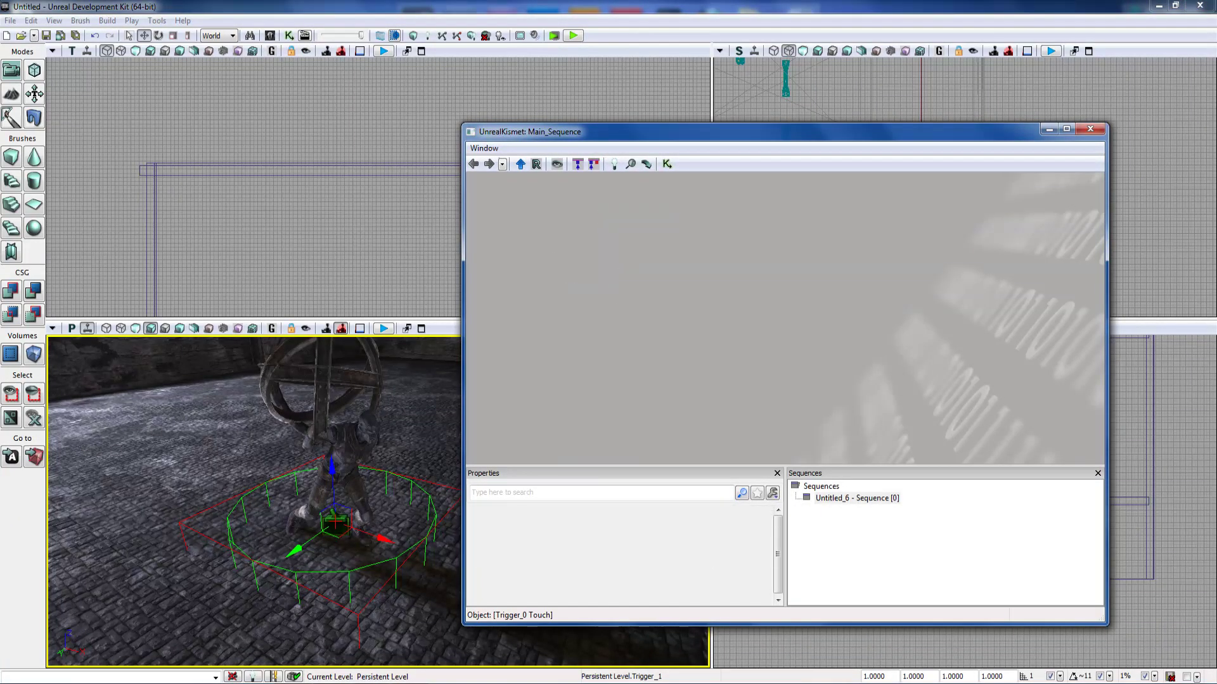
# - Create a new Touch event in Kismet using Trigger_1
pyautogui.click(334, 525)
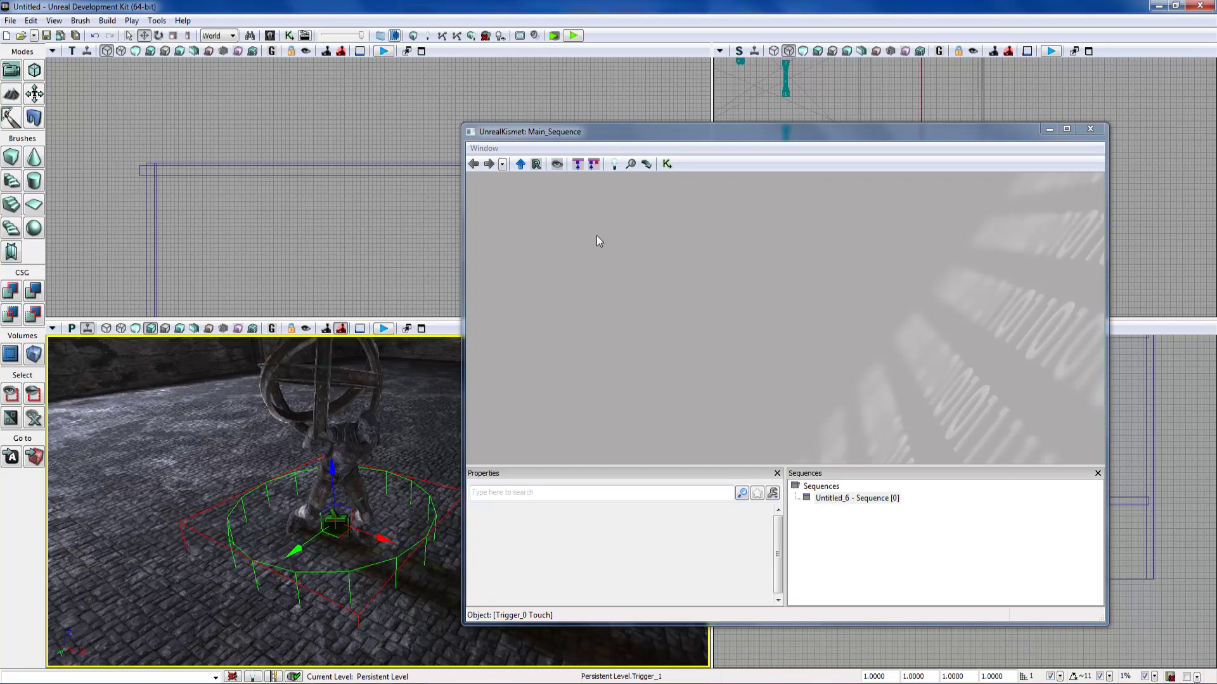
pyautogui.rightClick(577, 241)
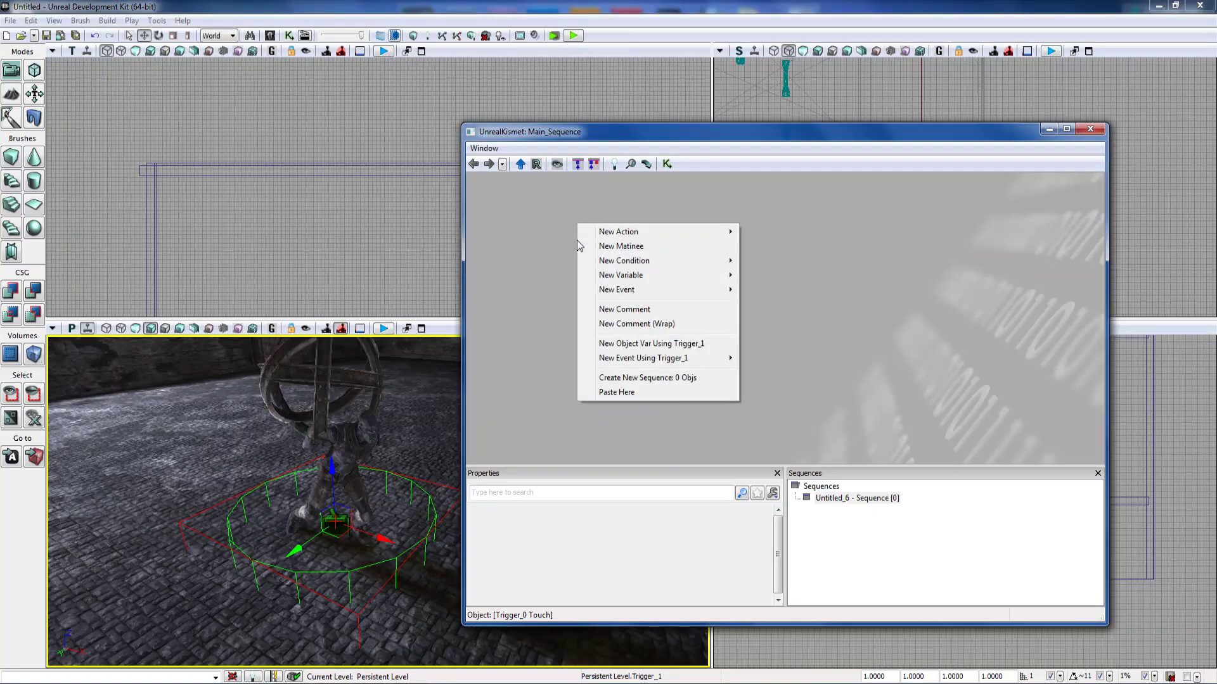
pyautogui.moveTo(632, 362)
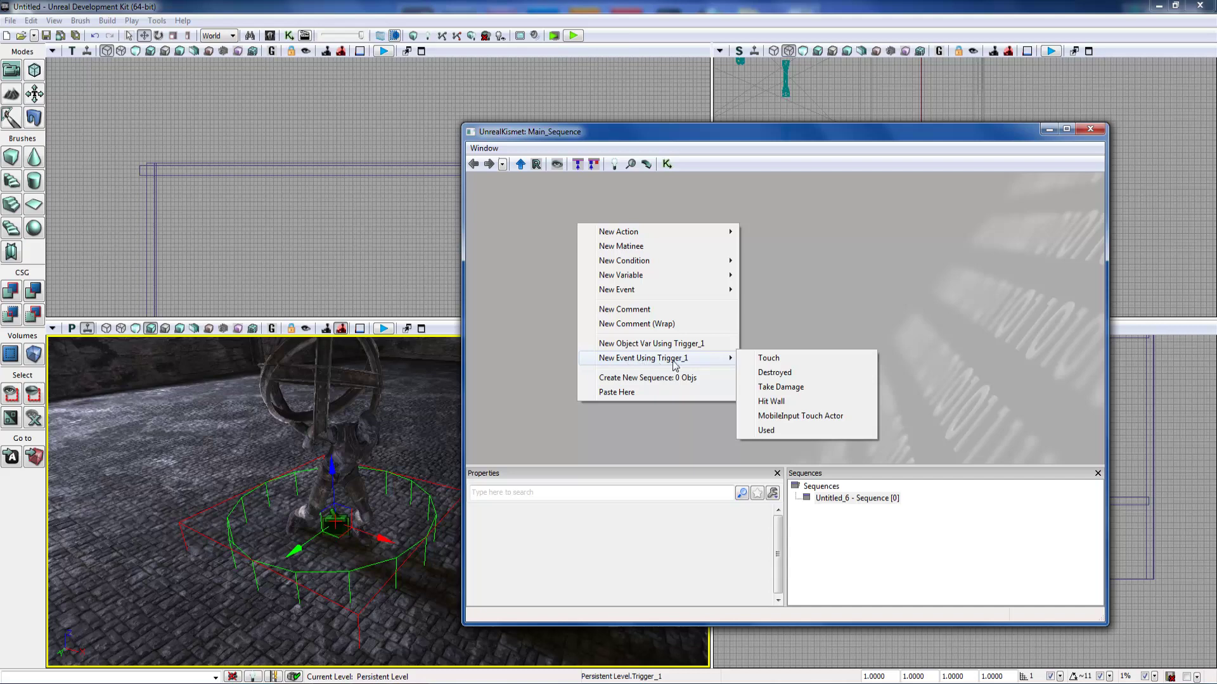
pyautogui.click(770, 358)
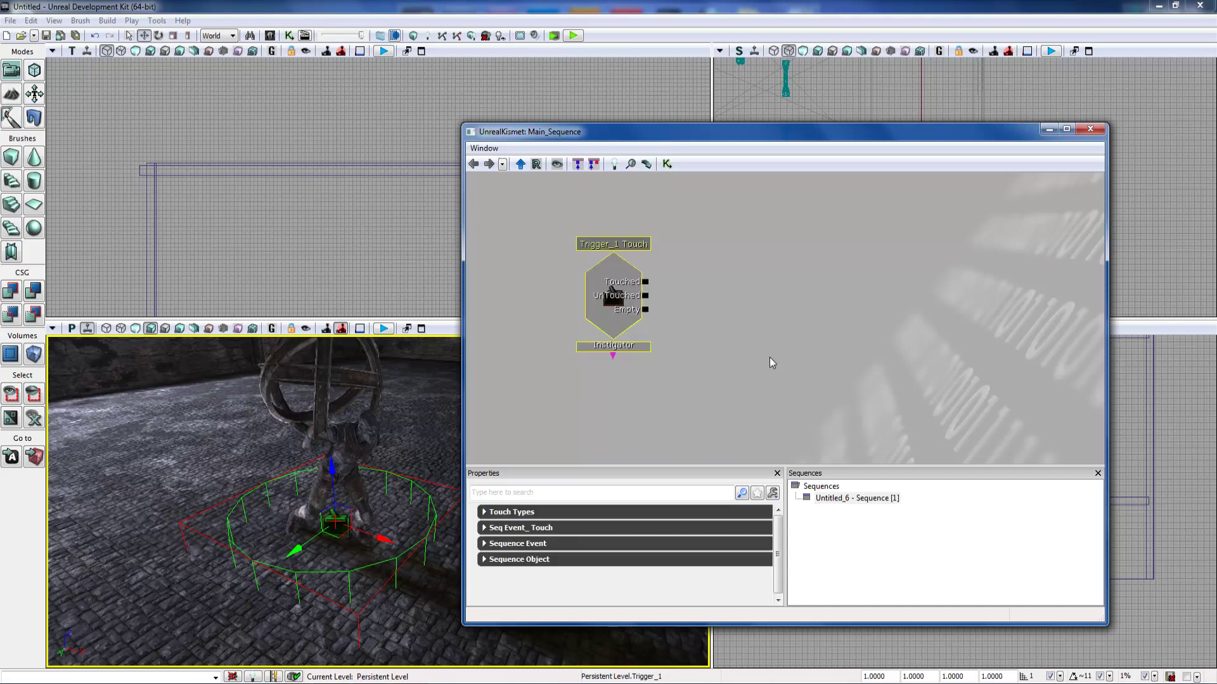
# - Reposition the Trigger_1 Touch event in the Kismet graph and close Kismet
pyautogui.moveTo(678, 356); pyautogui.dragTo(744, 317)
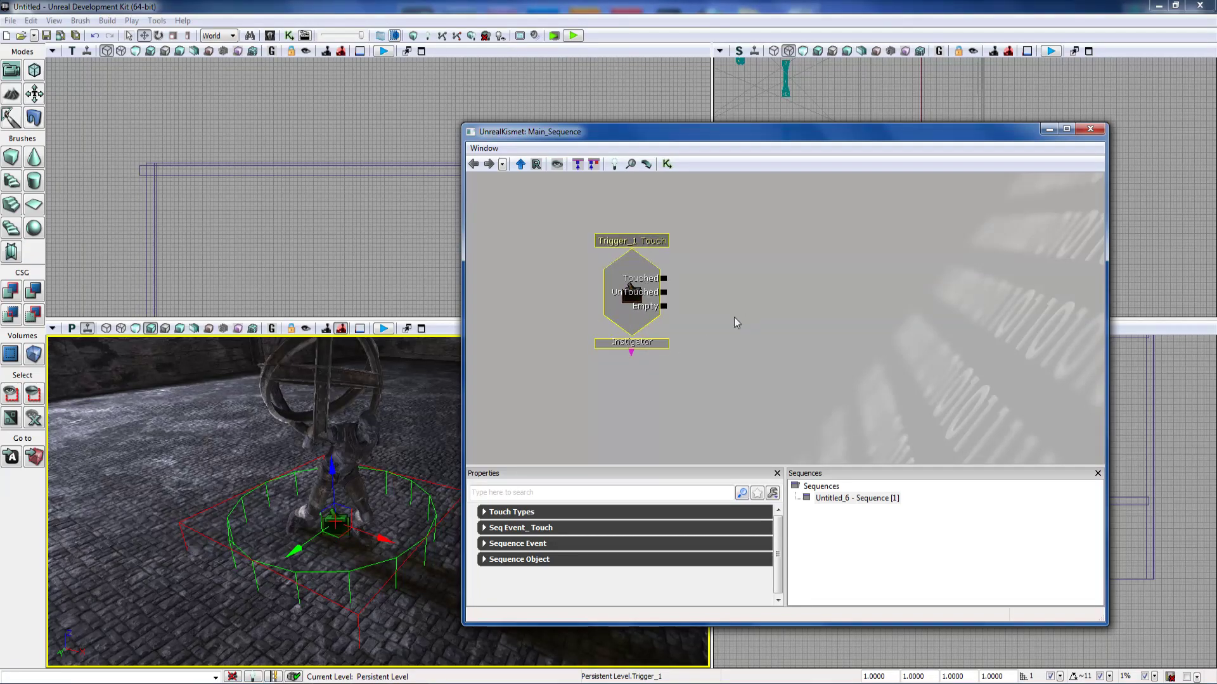
pyautogui.moveTo(636, 295); pyautogui.dragTo(685, 308)
pyautogui.click(841, 319)
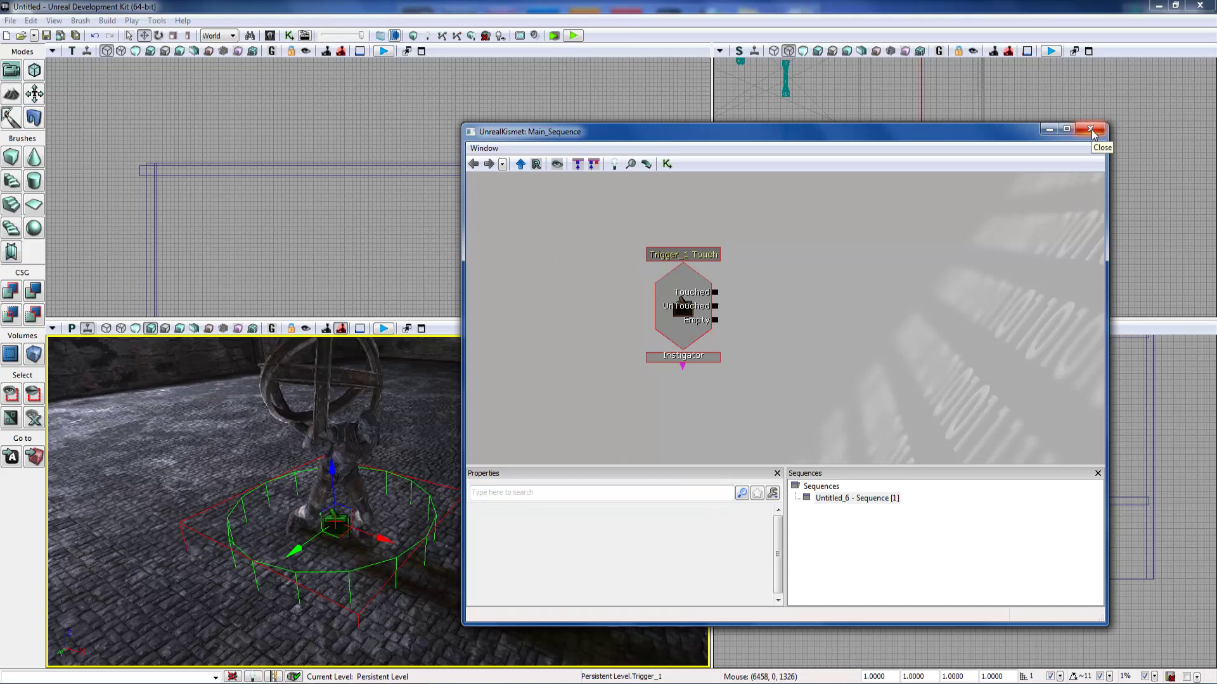
pyautogui.moveTo(772, 349); pyautogui.dragTo(721, 368)
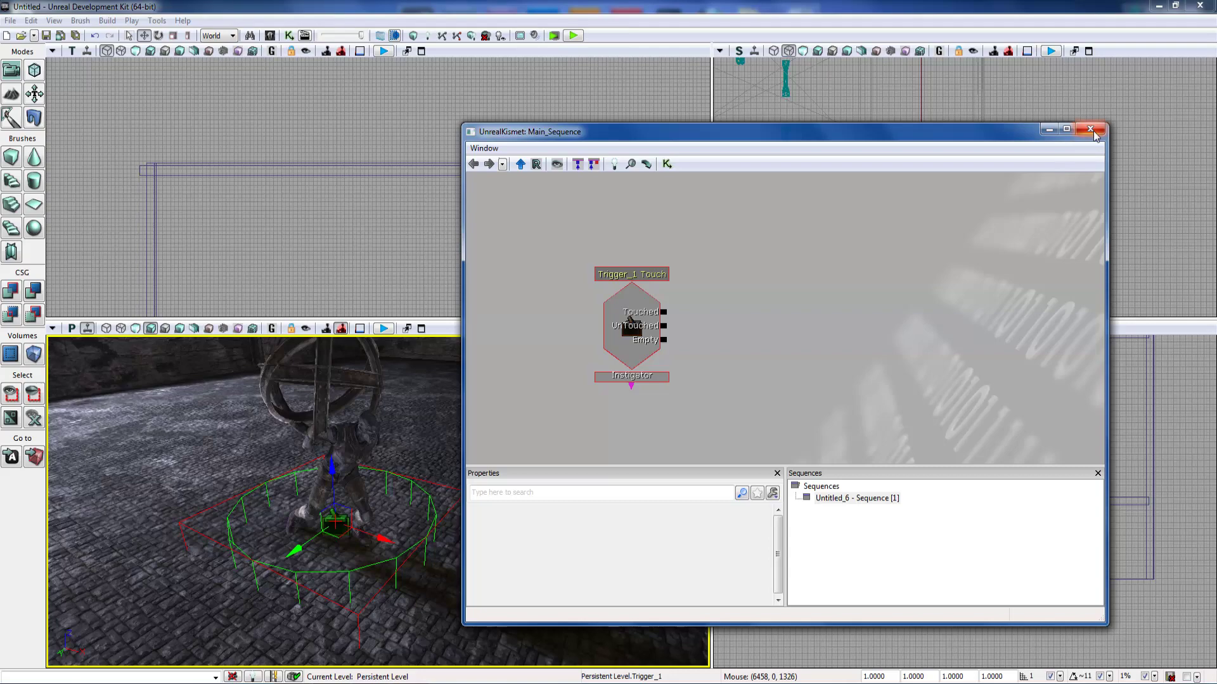
pyautogui.click(1090, 129)
# - Play the level from the floor near the statue, look around the room, and end the play session
pyautogui.click(656, 532)
pyautogui.moveTo(656, 532); pyautogui.dragTo(888, 469, button='right')
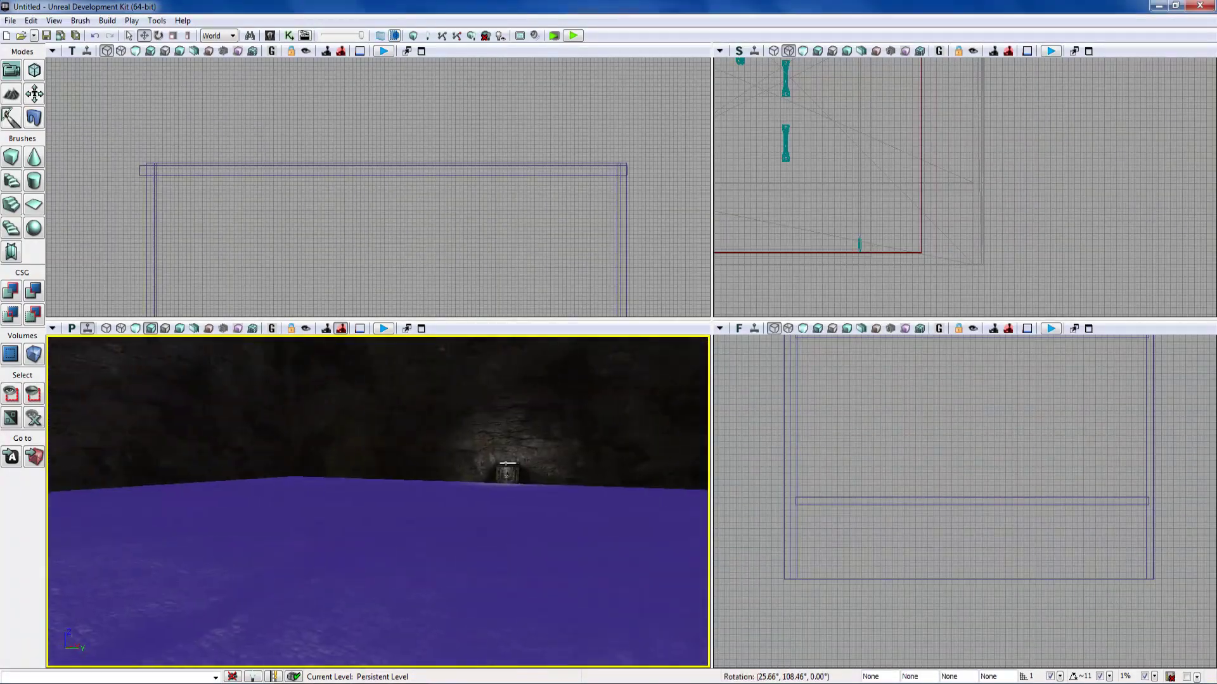
pyautogui.moveTo(663, 525); pyautogui.dragTo(432, 536, button='right')
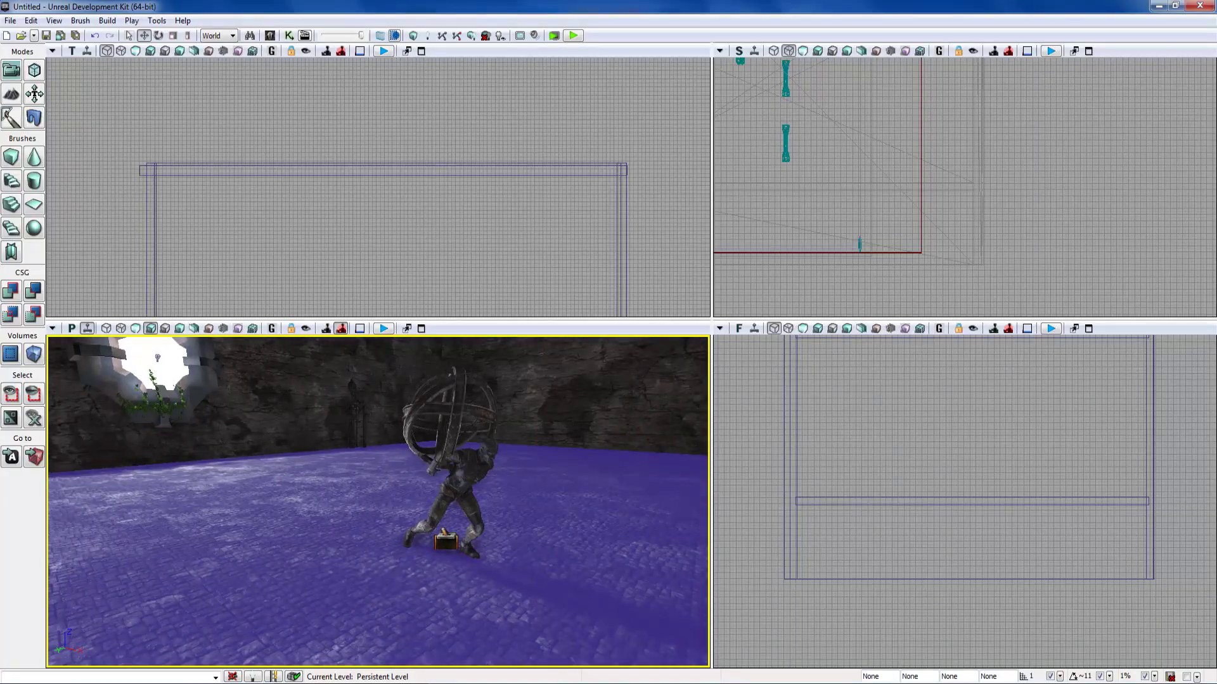
pyautogui.moveTo(313, 589); pyautogui.dragTo(342, 602, button='right')
pyautogui.rightClick(314, 589)
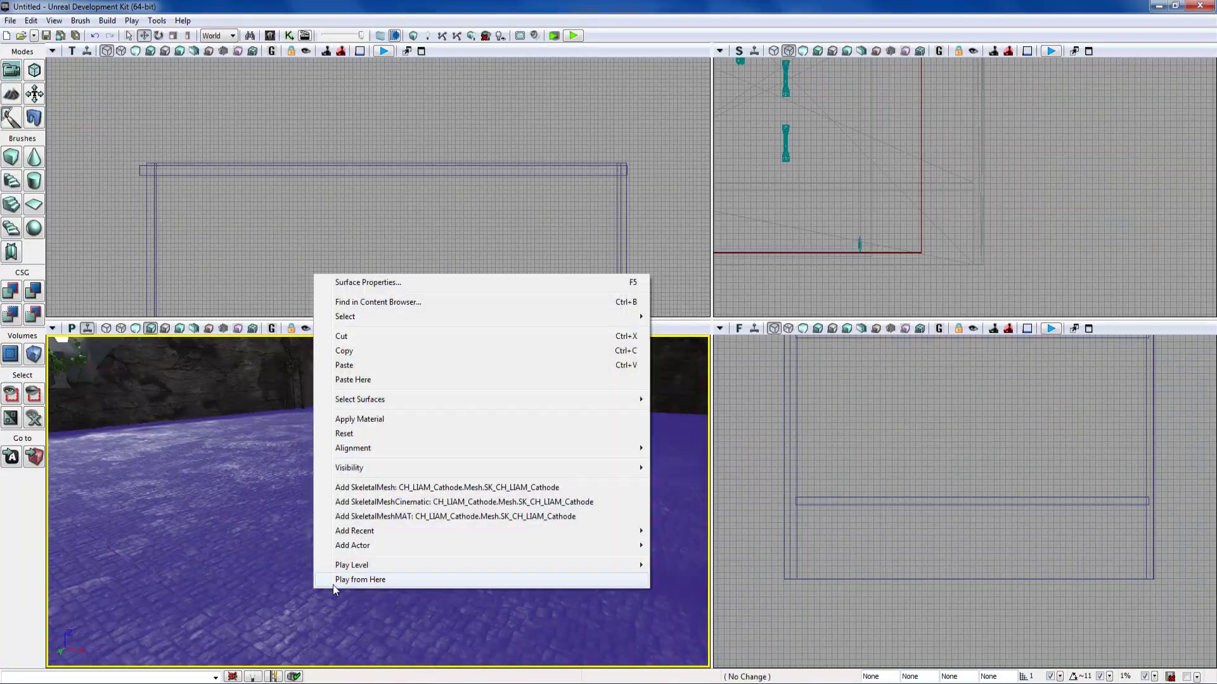
pyautogui.click(355, 580)
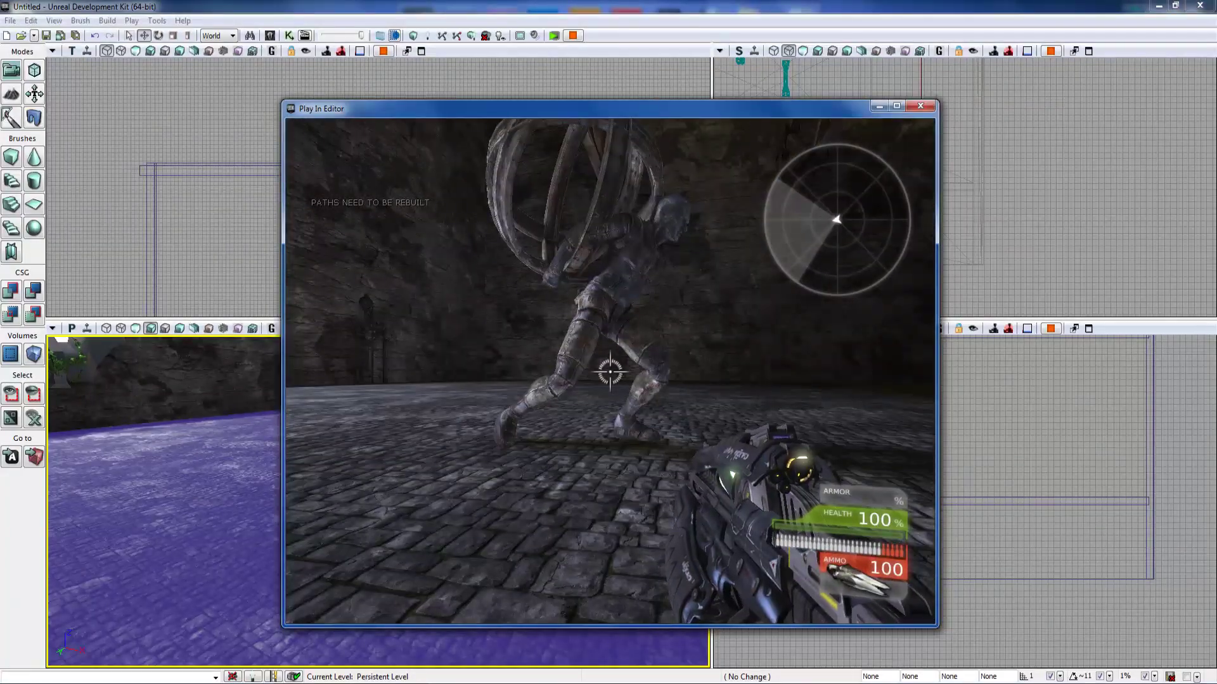
pyautogui.press('d')
pyautogui.press('d')
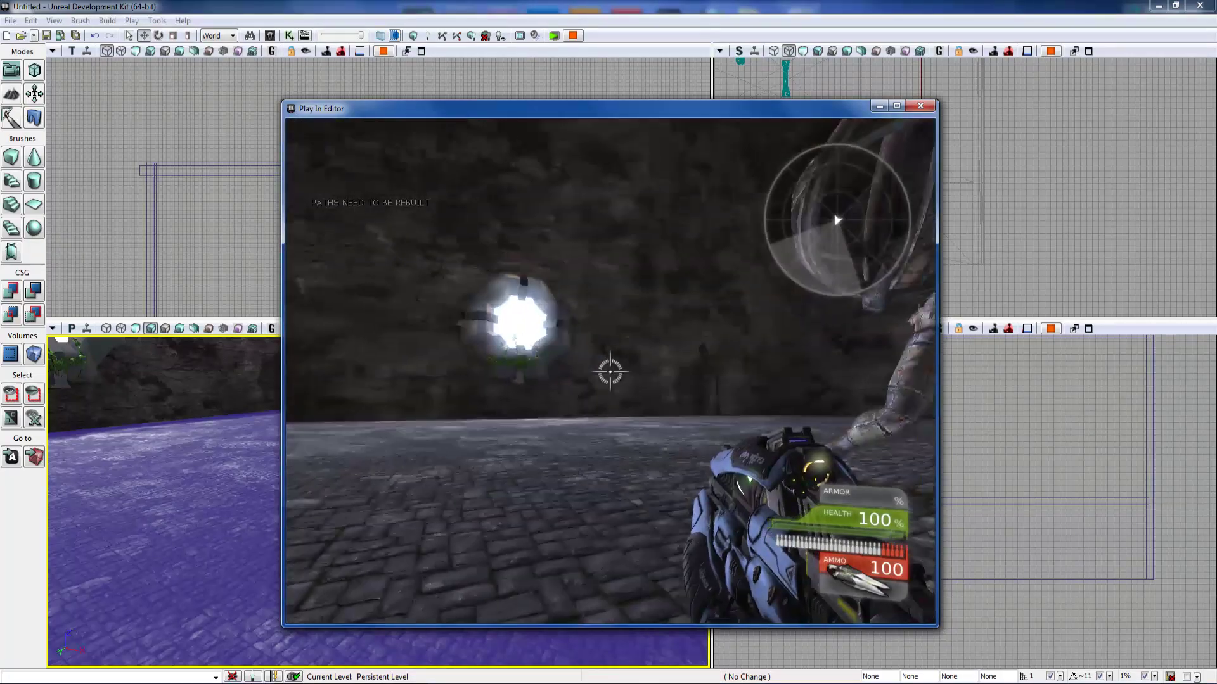
pyautogui.press('Escape')
pyautogui.press('Escape')
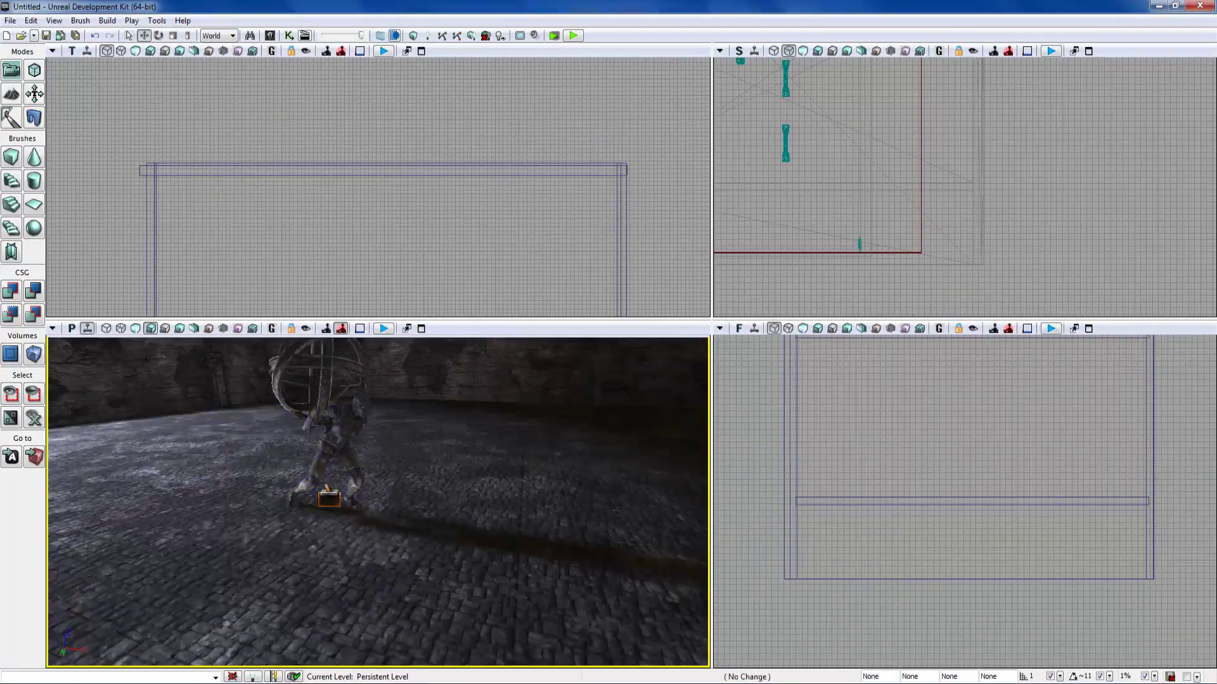
# - Build the level's AI paths and close the Map Check results
pyautogui.moveTo(379, 500); pyautogui.dragTo(452, 468, button='right')
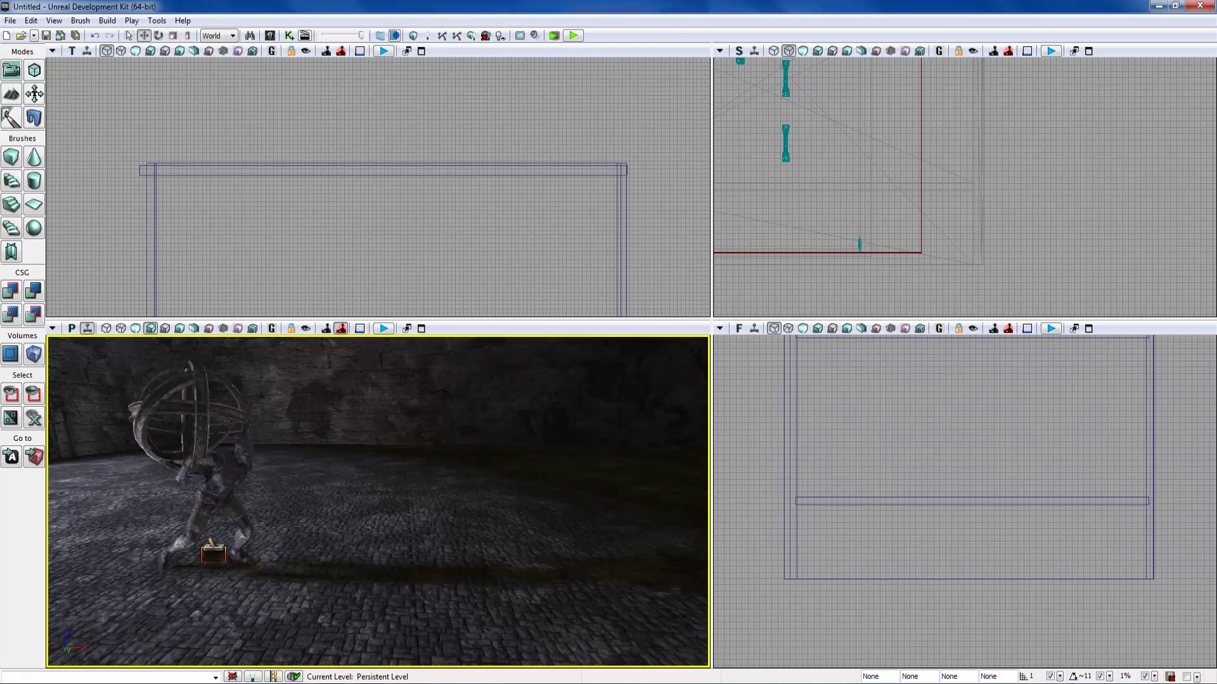
pyautogui.click(443, 37)
pyautogui.click(919, 310)
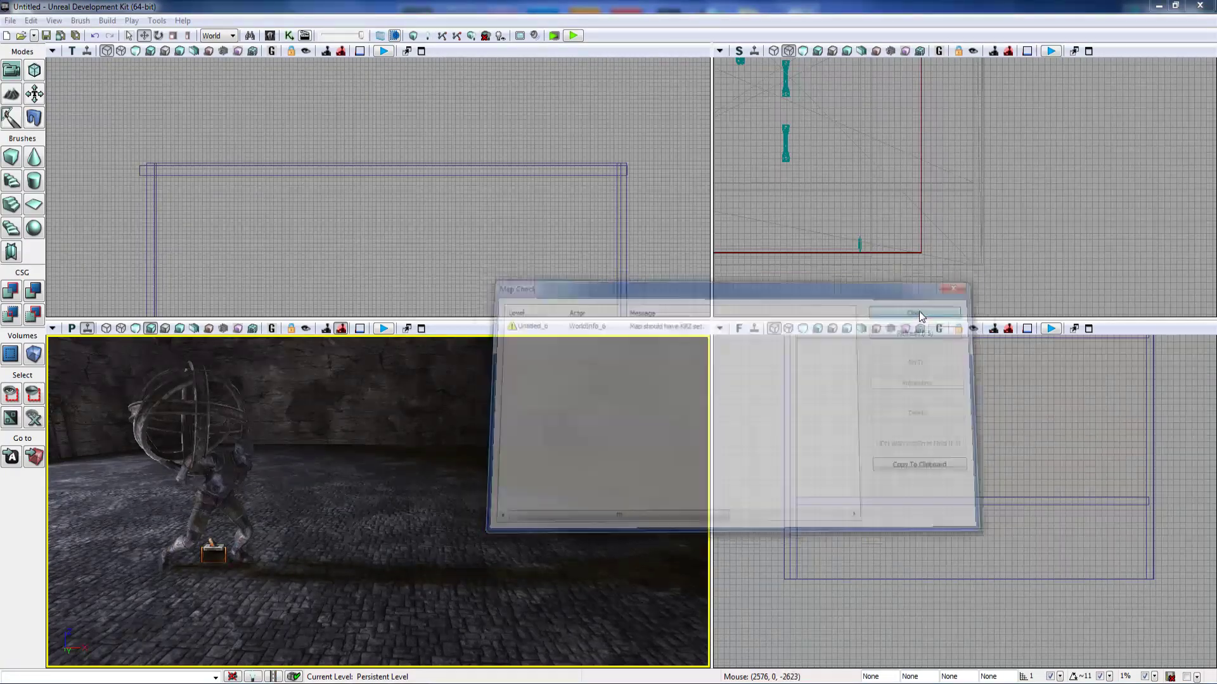
# - Open the Content Browser and select the SK_CH_IronGuard_MaleA skeletal mesh among the character assets
pyautogui.moveTo(608, 431); pyautogui.dragTo(462, 506, button='right')
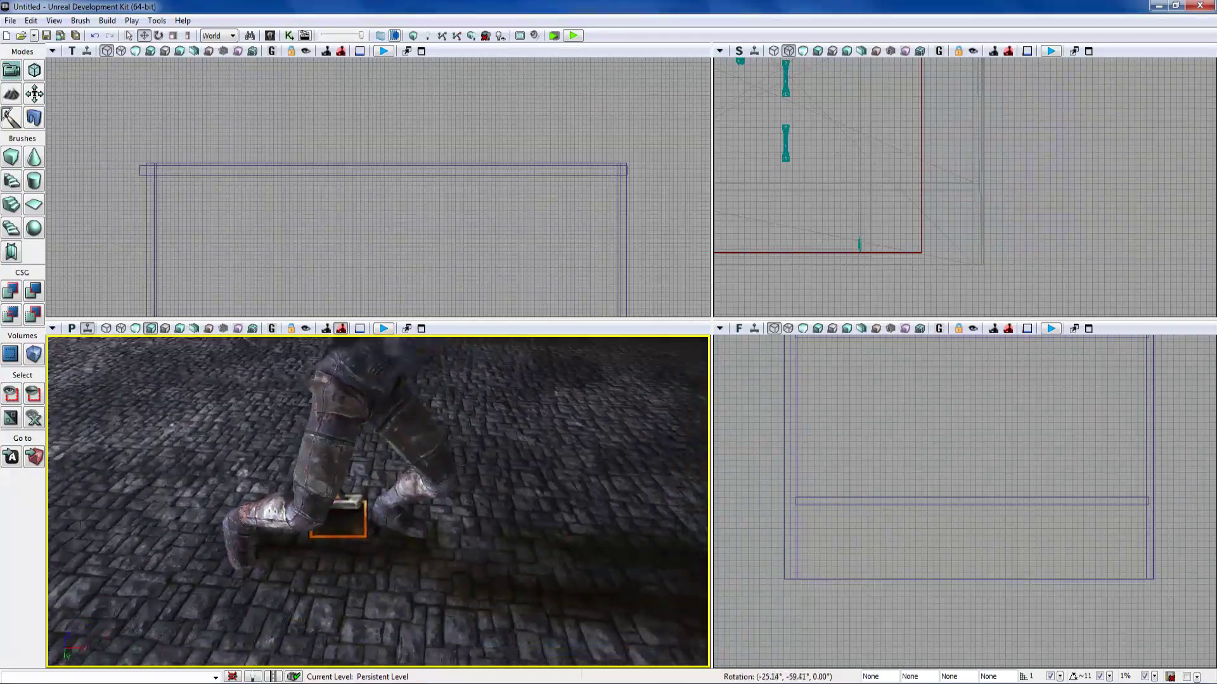
pyautogui.moveTo(378, 502); pyautogui.dragTo(211, 447, button='right')
pyautogui.moveTo(276, 467); pyautogui.dragTo(289, 473, button='right')
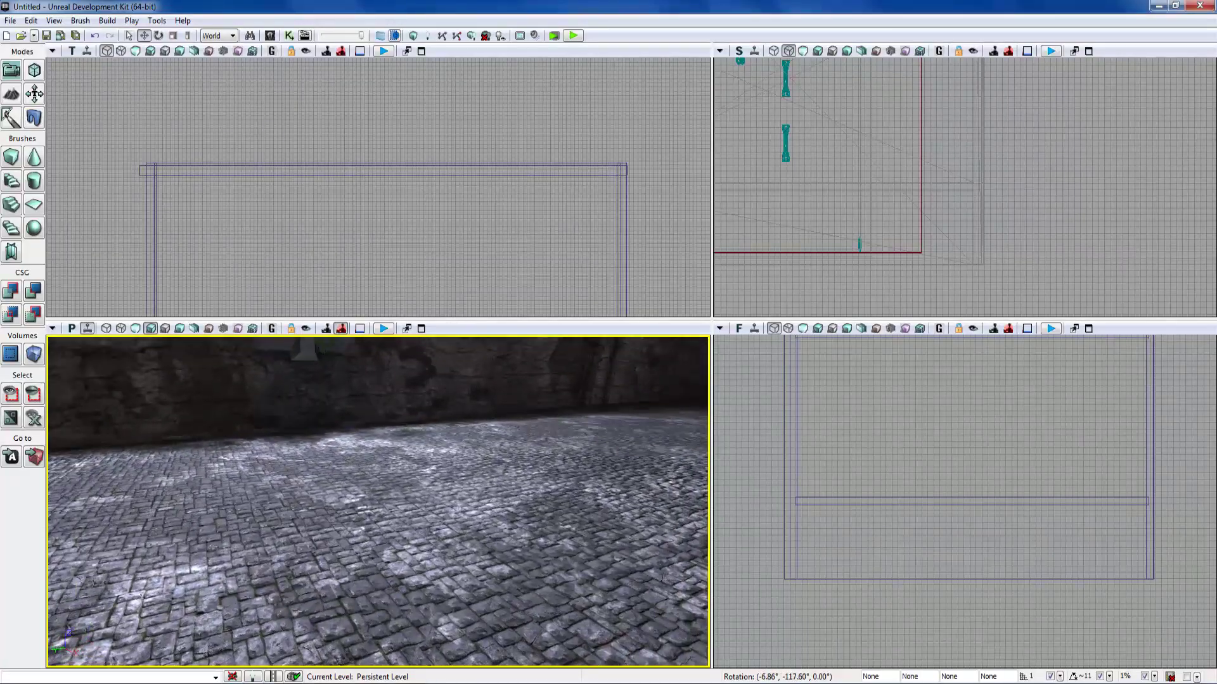
pyautogui.moveTo(378, 502); pyautogui.dragTo(409, 495, button='right')
pyautogui.moveTo(317, 465); pyautogui.dragTo(335, 458, button='right')
pyautogui.click(269, 36)
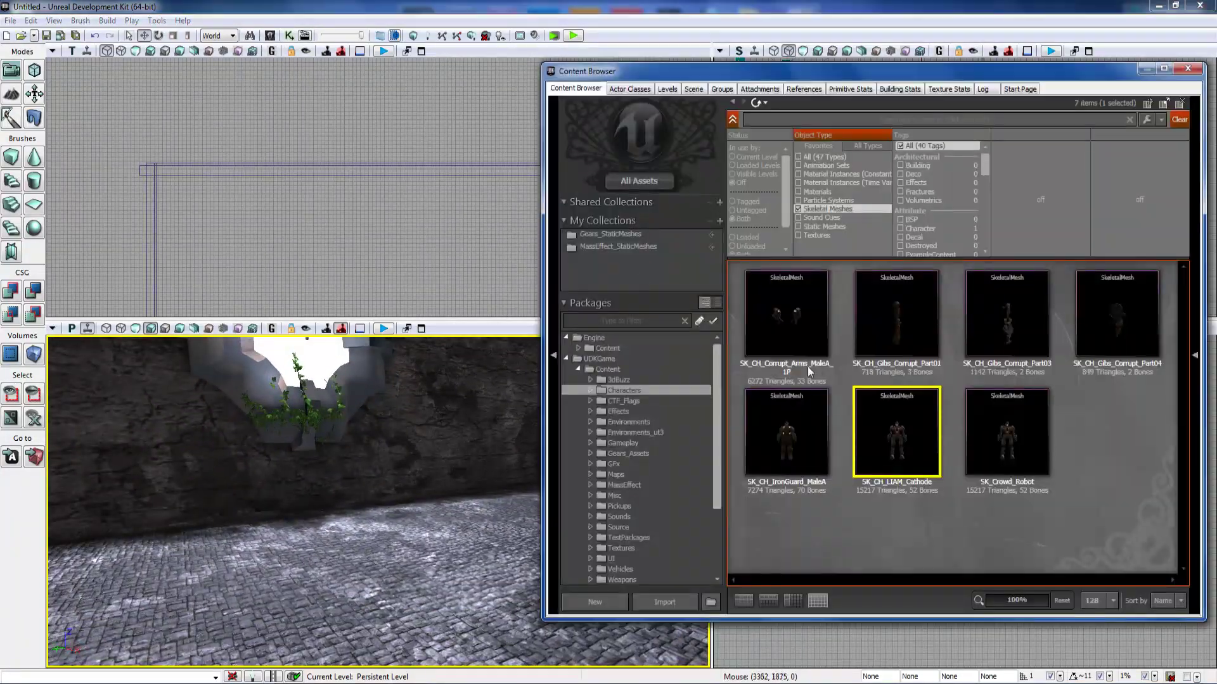
pyautogui.click(800, 474)
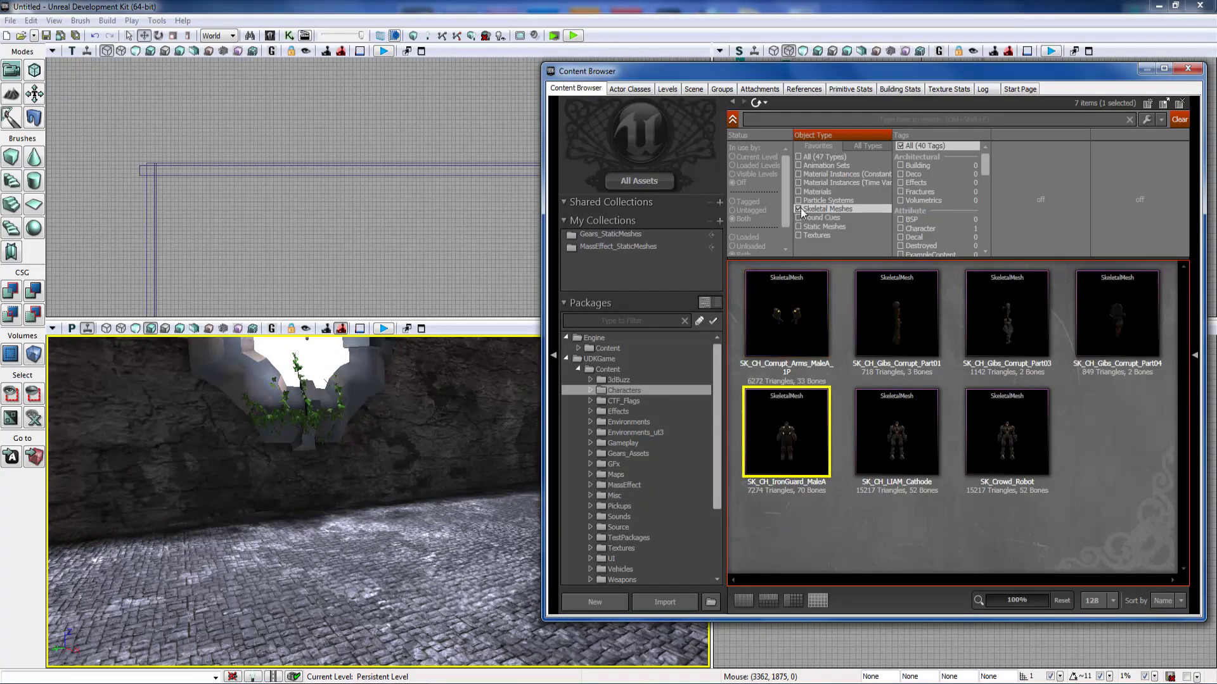
# - Add SK_CH_IronGuard_MaleA to the stone floor as a SkeletalMesh actor and close the Content Browser
pyautogui.moveTo(437, 475); pyautogui.dragTo(428, 534, button='right')
pyautogui.moveTo(793, 428); pyautogui.dragTo(372, 497)
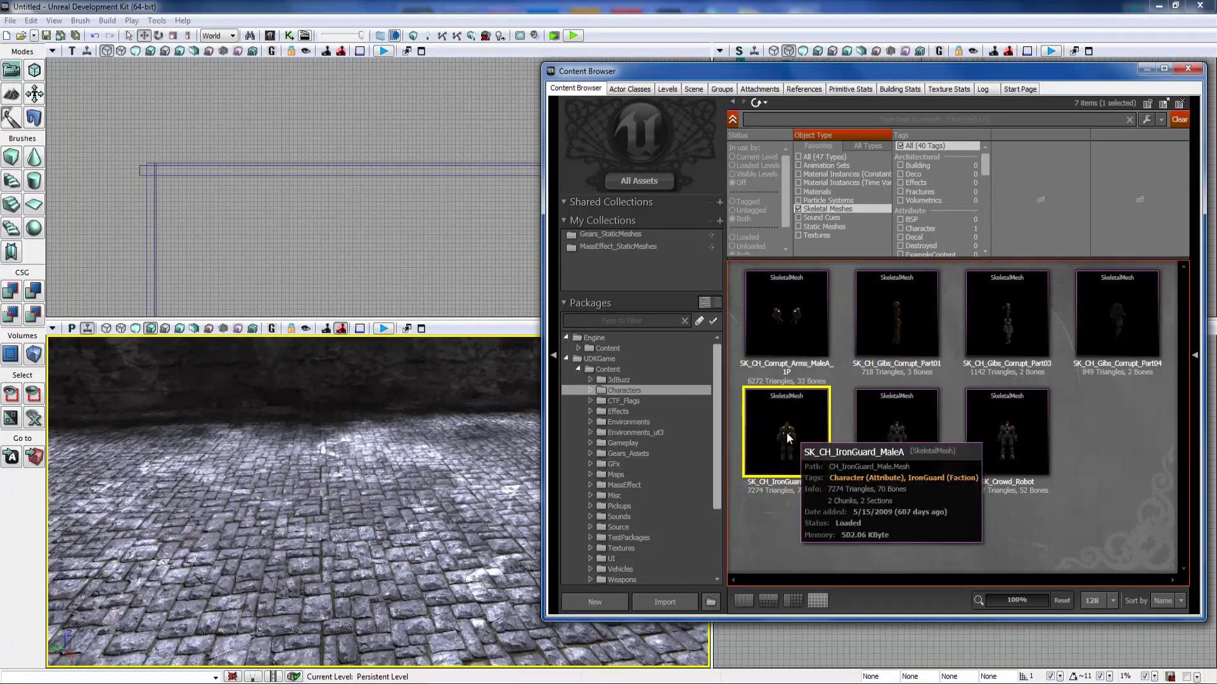
pyautogui.rightClick(356, 478)
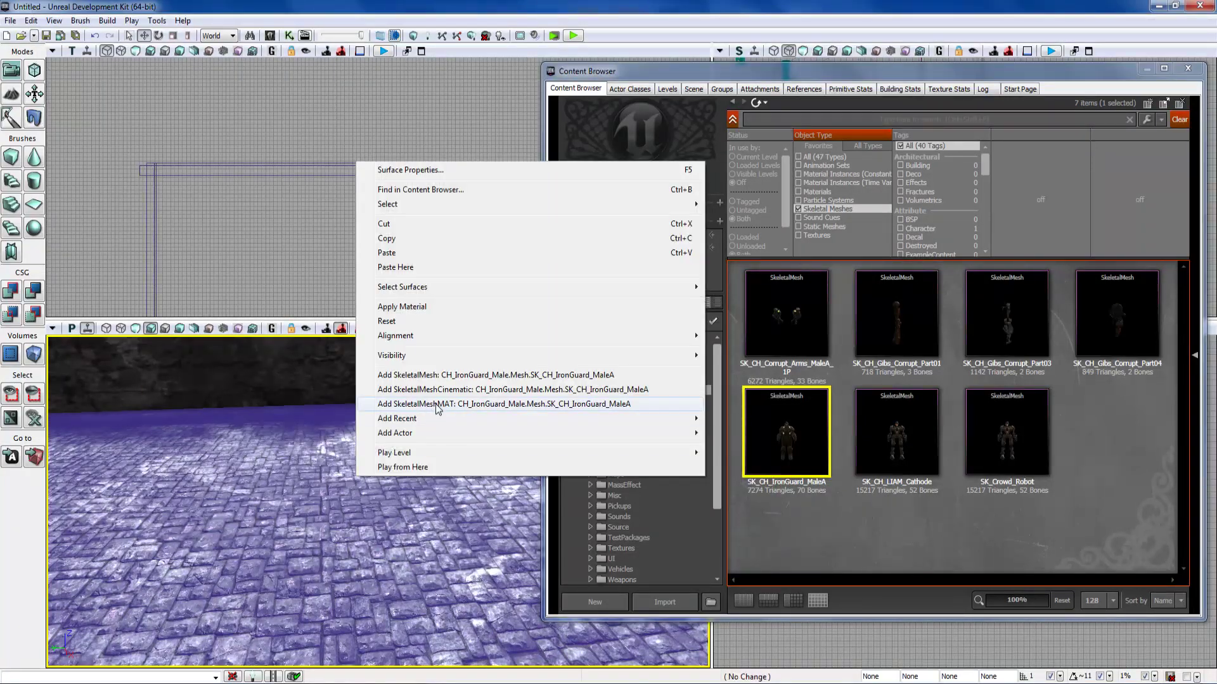
pyautogui.click(461, 377)
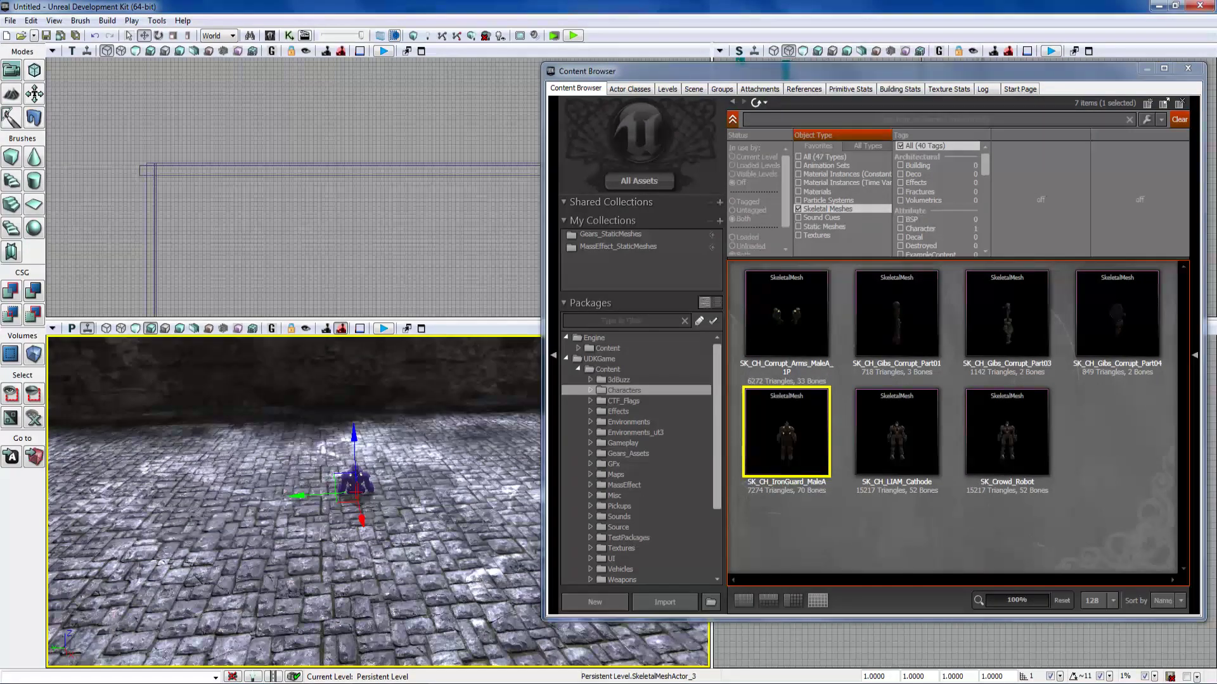
pyautogui.click(1188, 68)
# - Raise the IronGuard skeletal mesh until its feet stand on the stone floor, and deselect it
pyautogui.moveTo(545, 437); pyautogui.dragTo(523, 459, button='right')
pyautogui.moveTo(457, 482); pyautogui.dragTo(516, 453, button='right')
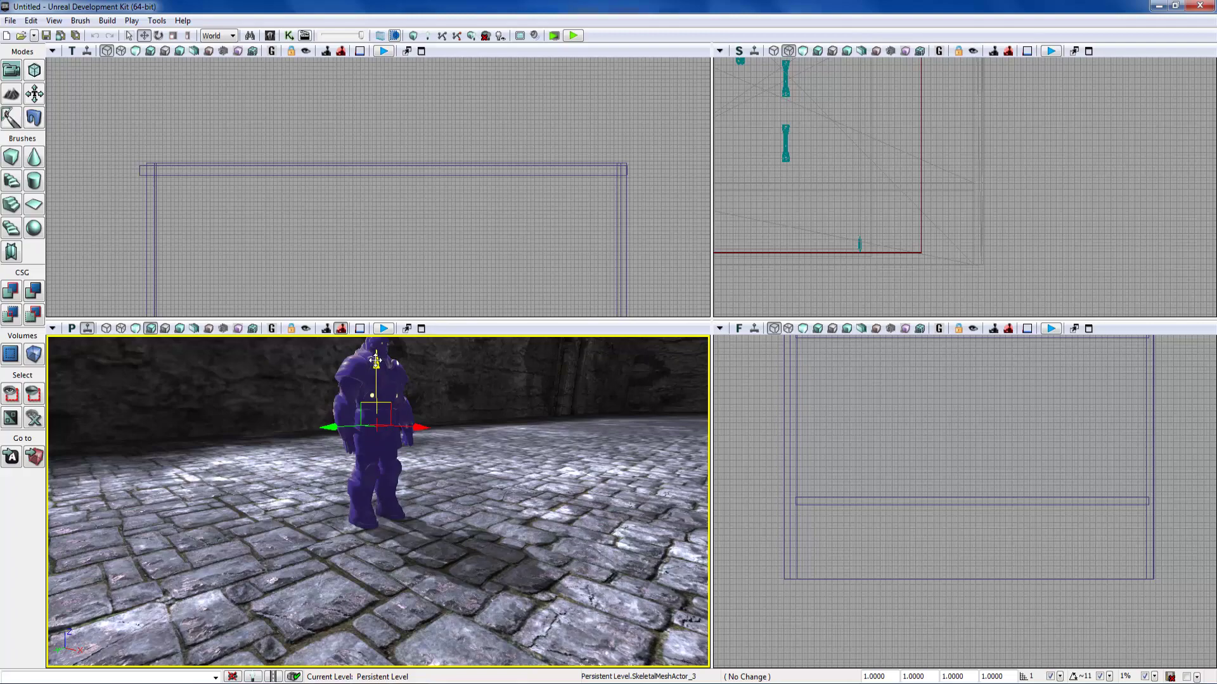
pyautogui.moveTo(375, 360); pyautogui.dragTo(376, 362)
pyautogui.moveTo(376, 362); pyautogui.dragTo(539, 380, button='right')
pyautogui.click(438, 485)
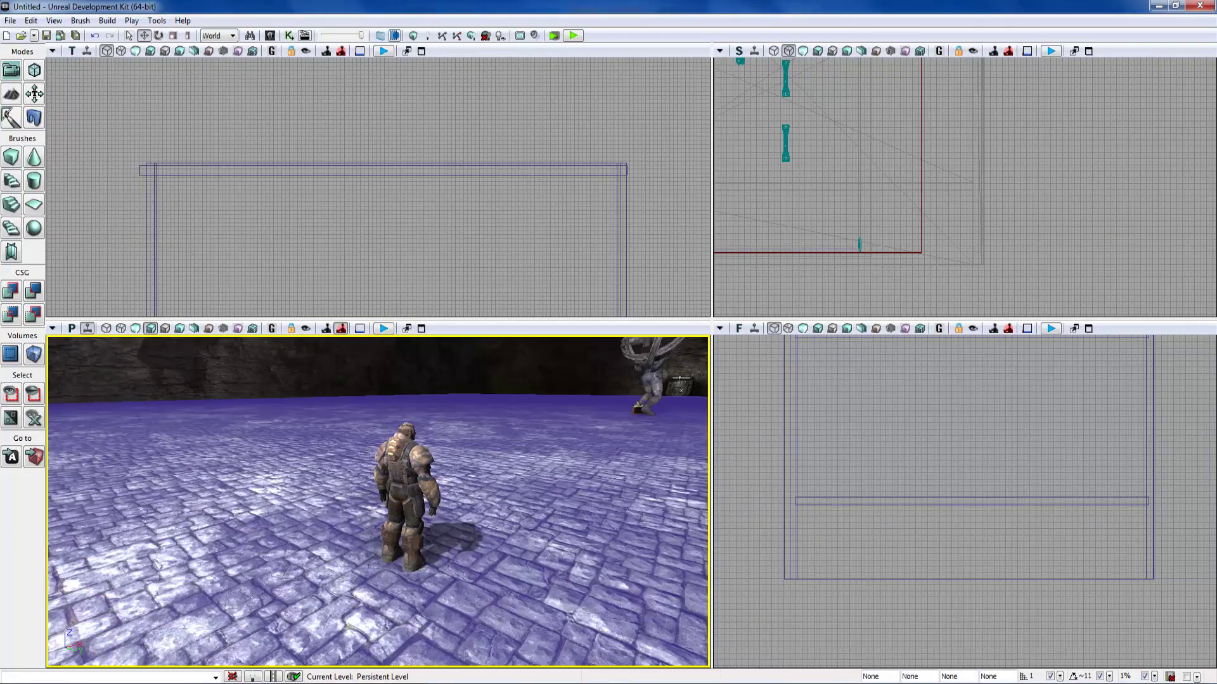
pyautogui.moveTo(437, 485); pyautogui.dragTo(345, 419, button='right')
pyautogui.press('Escape')
pyautogui.click(352, 443)
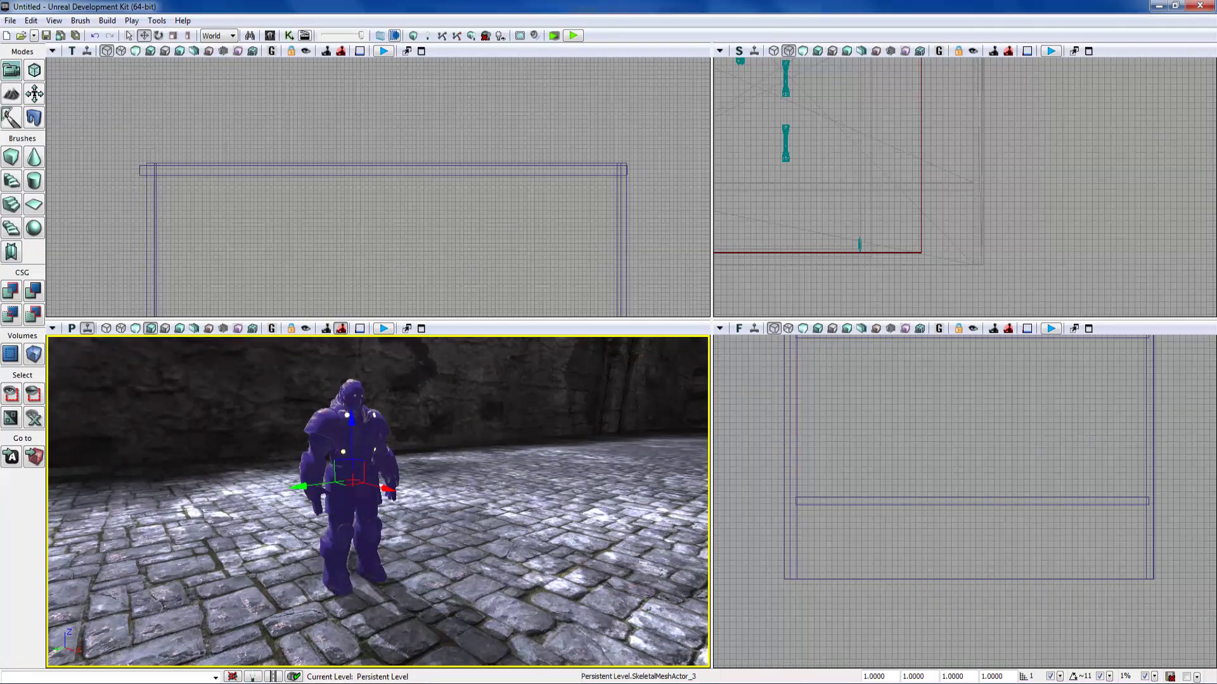
pyautogui.click(437, 500)
pyautogui.click(353, 444)
pyautogui.click(437, 501)
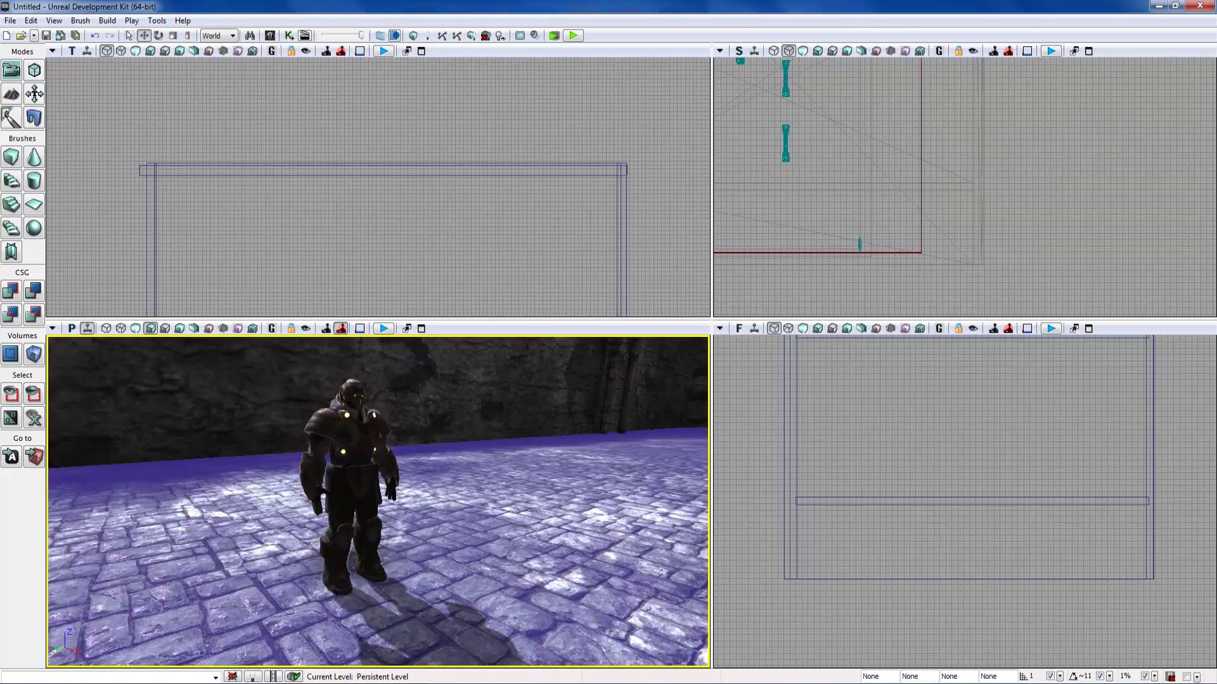
pyautogui.moveTo(380, 482); pyautogui.dragTo(450, 465, button='right')
pyautogui.moveTo(450, 466); pyautogui.dragTo(412, 494)
# - Open the IronGuard actor's properties and look through its Collision, Physics and Skeletal Mesh Actor categories
pyautogui.click(295, 455)
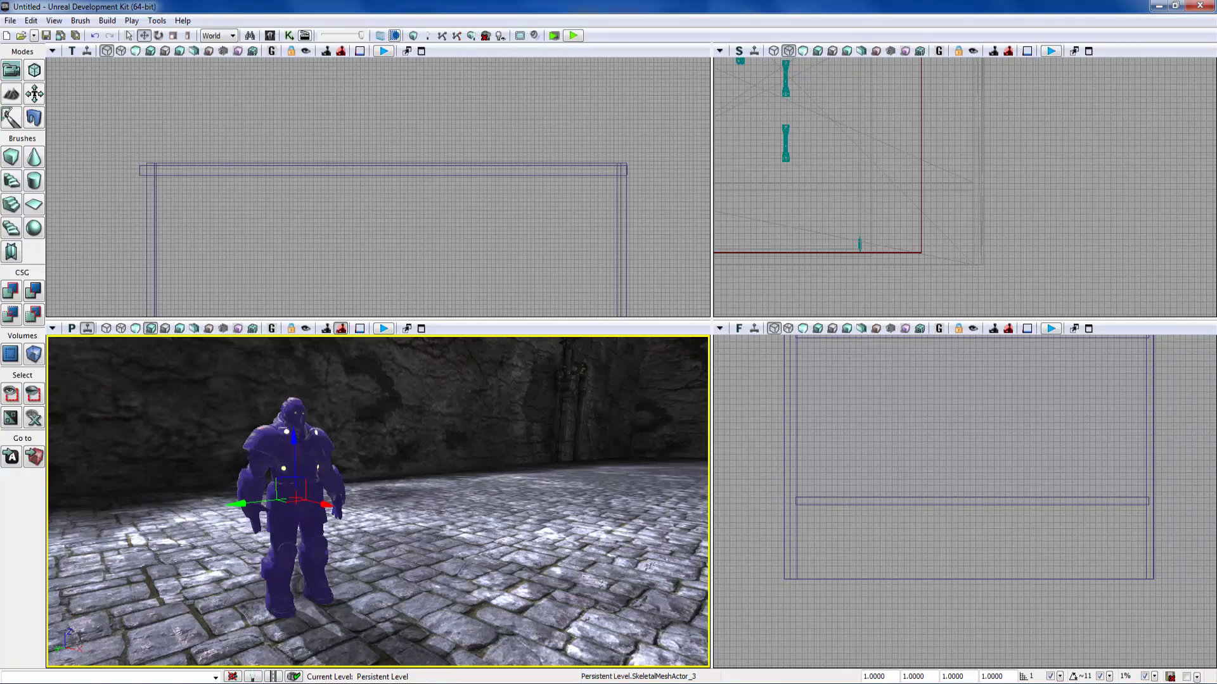
pyautogui.press('F4')
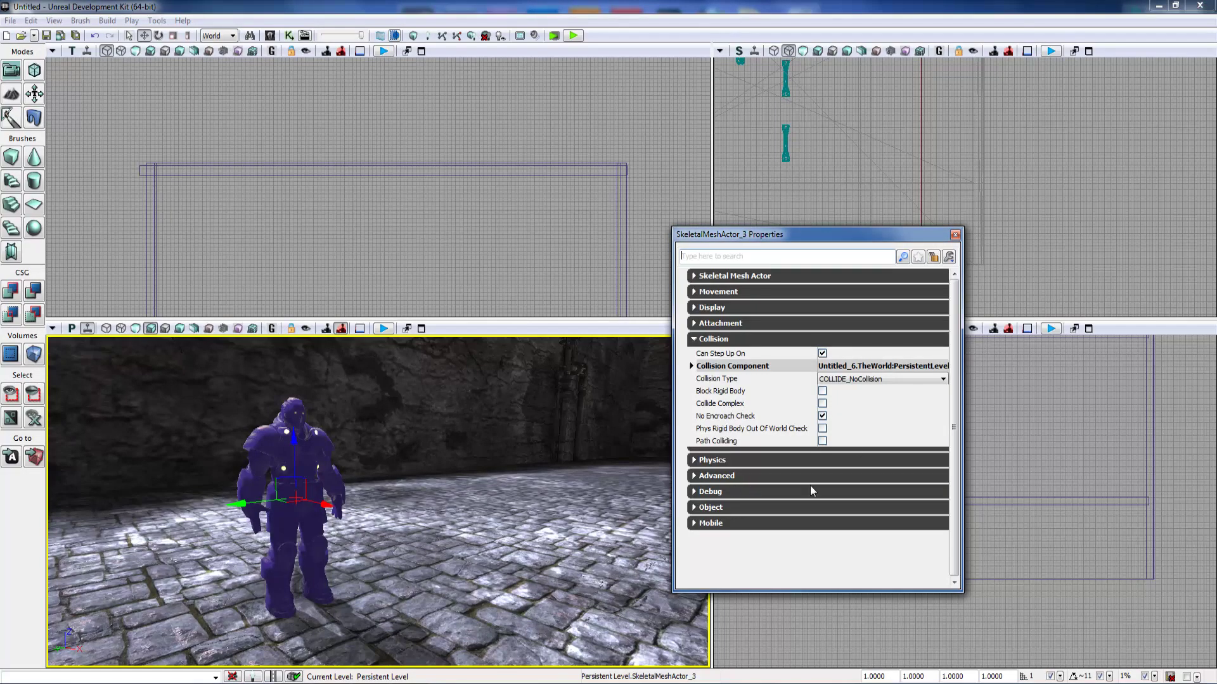
pyautogui.click(710, 339)
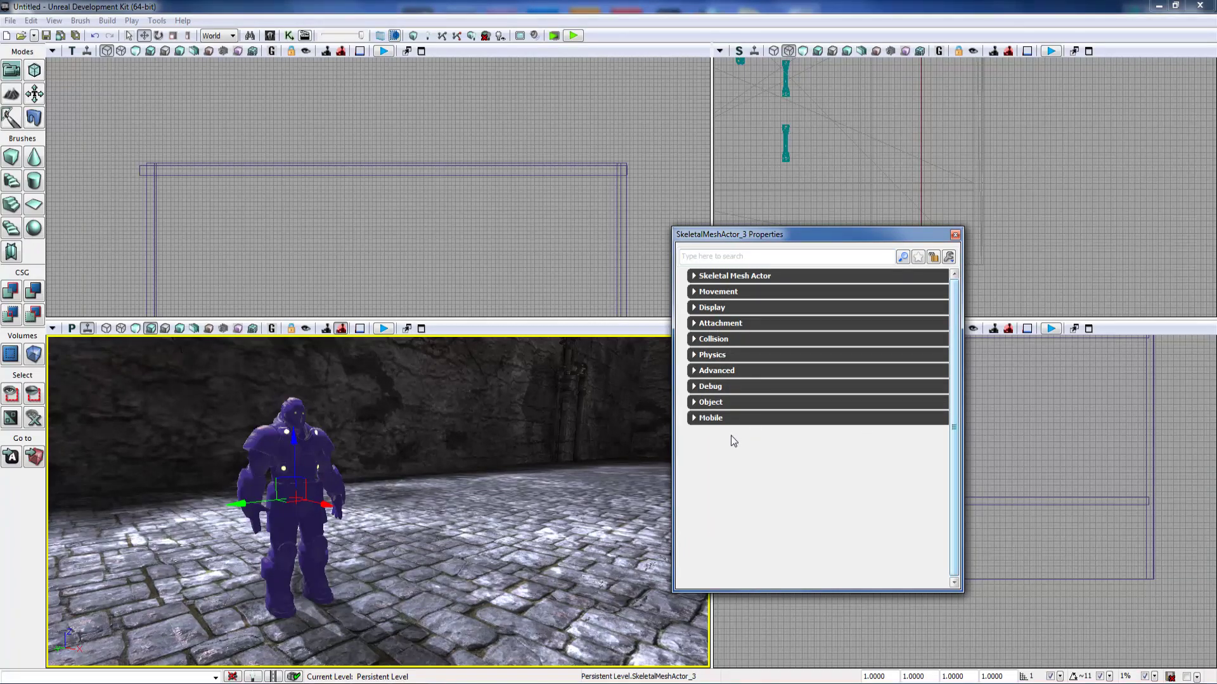
pyautogui.click(713, 355)
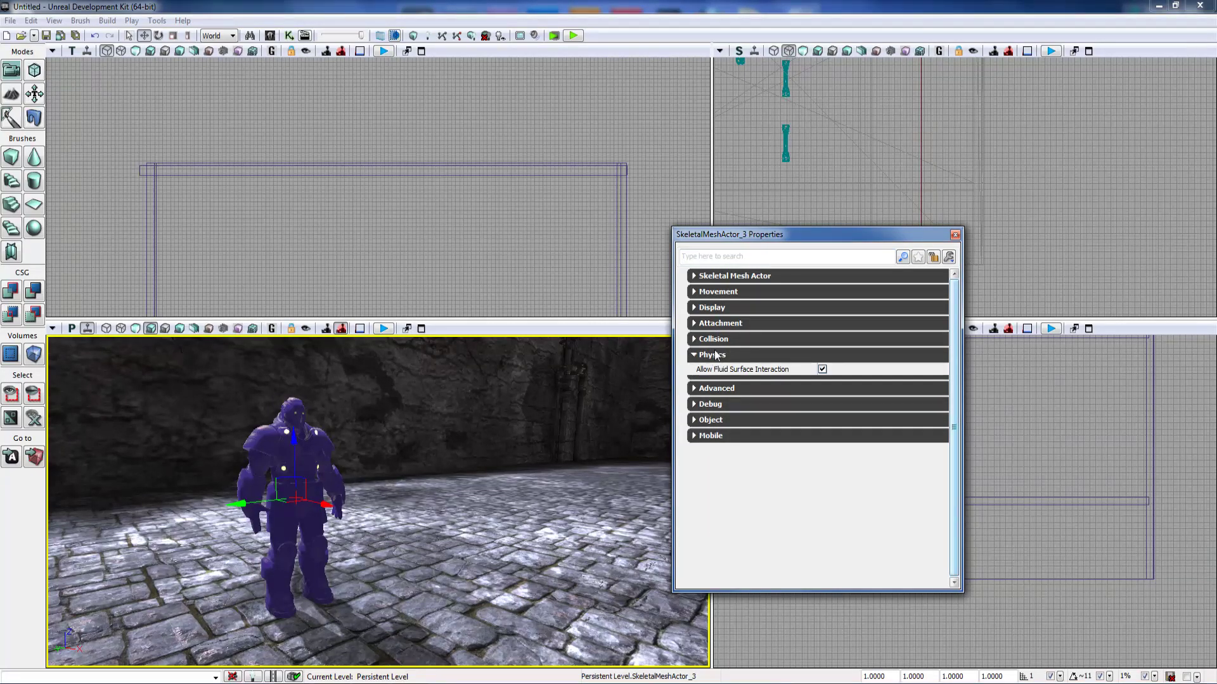
pyautogui.click(716, 355)
pyautogui.click(736, 277)
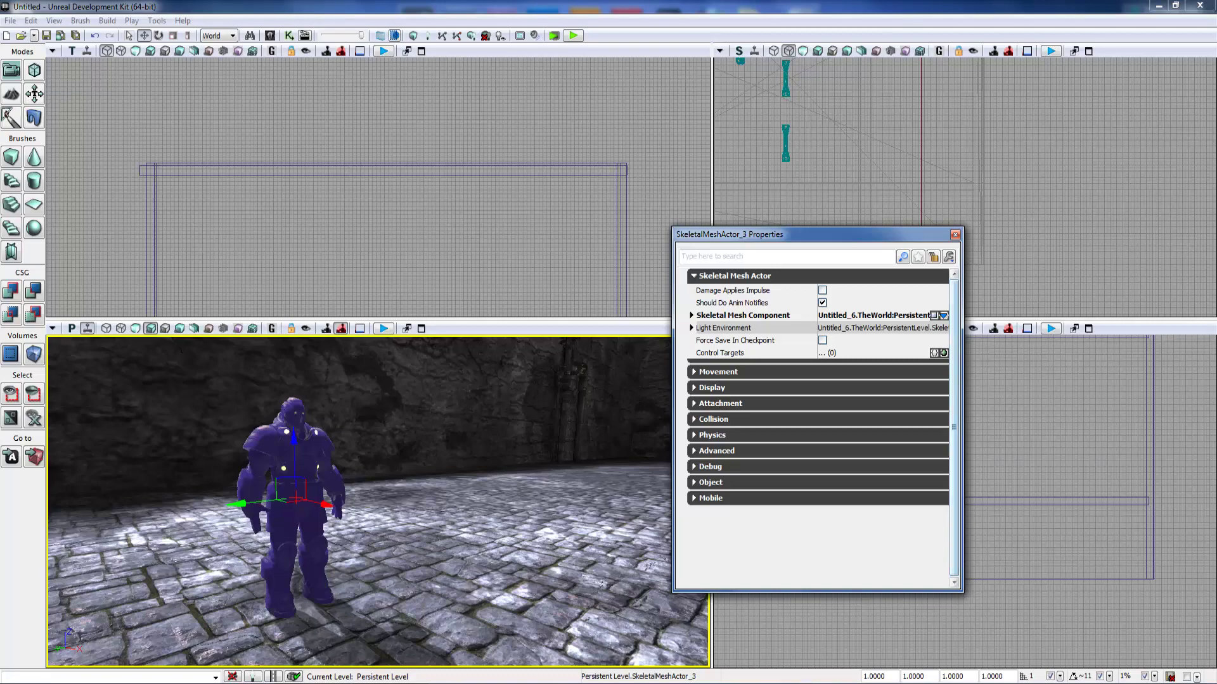
pyautogui.moveTo(570, 444)
pyautogui.mouseDown(button='right')
pyautogui.moveTo(549, 448)
pyautogui.moveTo(558, 444)
pyautogui.moveTo(556, 468)
pyautogui.moveTo(568, 461)
pyautogui.mouseUp(button='right')
# - Expand the actor's Skeletal Mesh Component and review its animation, LOD and root motion settings
pyautogui.click(692, 316)
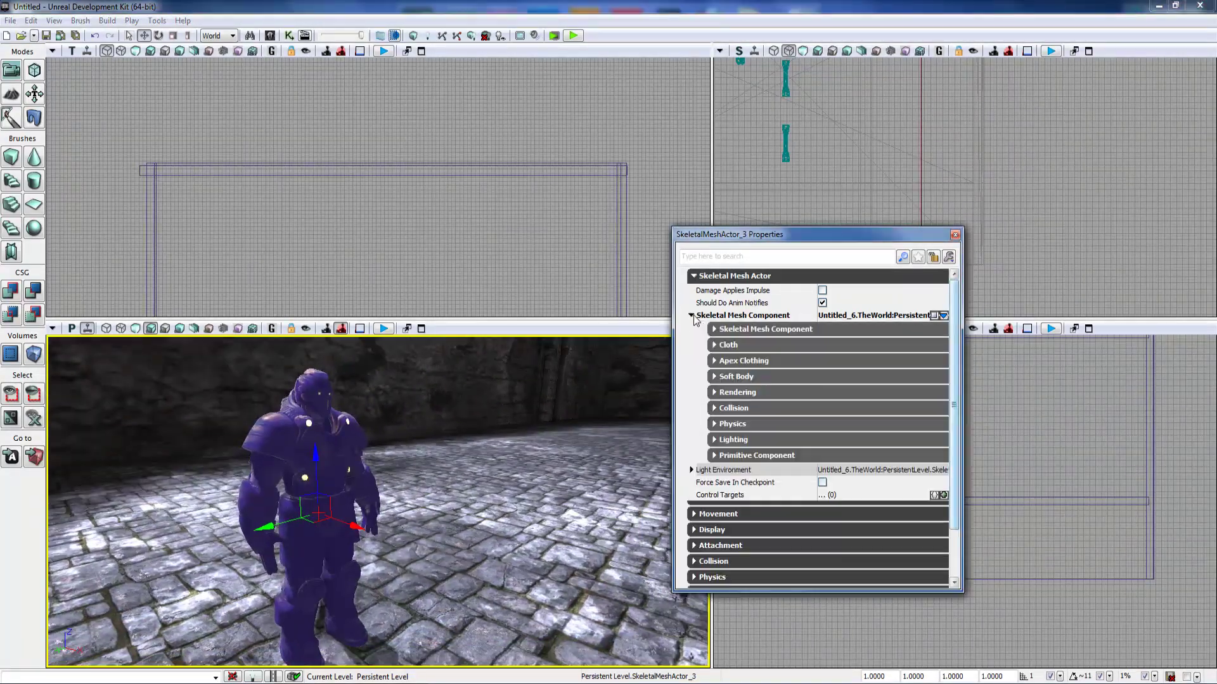
pyautogui.click(745, 330)
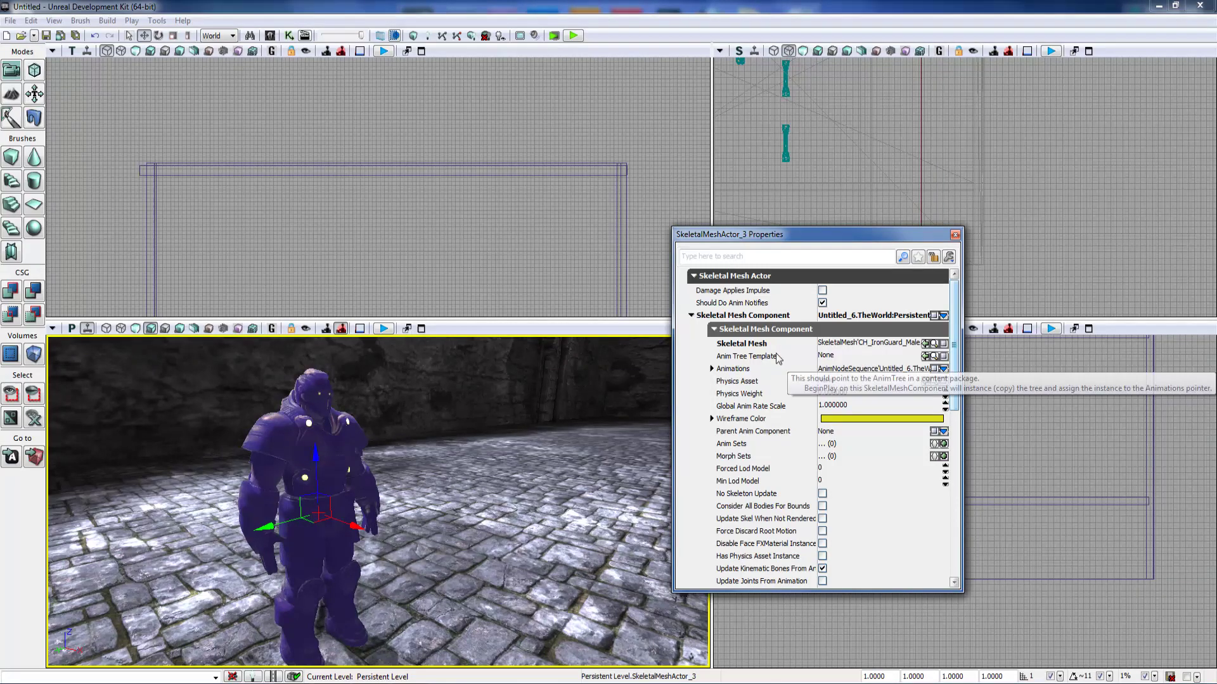
pyautogui.scroll(-1, 749, 361)
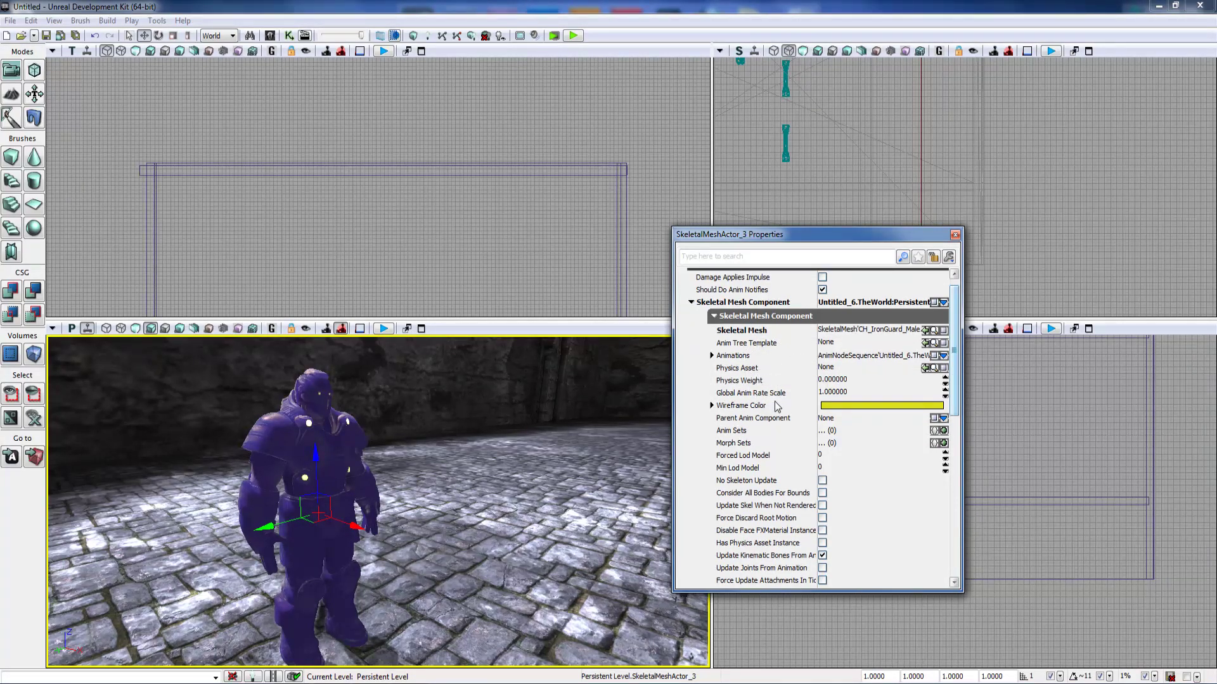
pyautogui.scroll(-1, 749, 385)
pyautogui.scroll(-3, 748, 386)
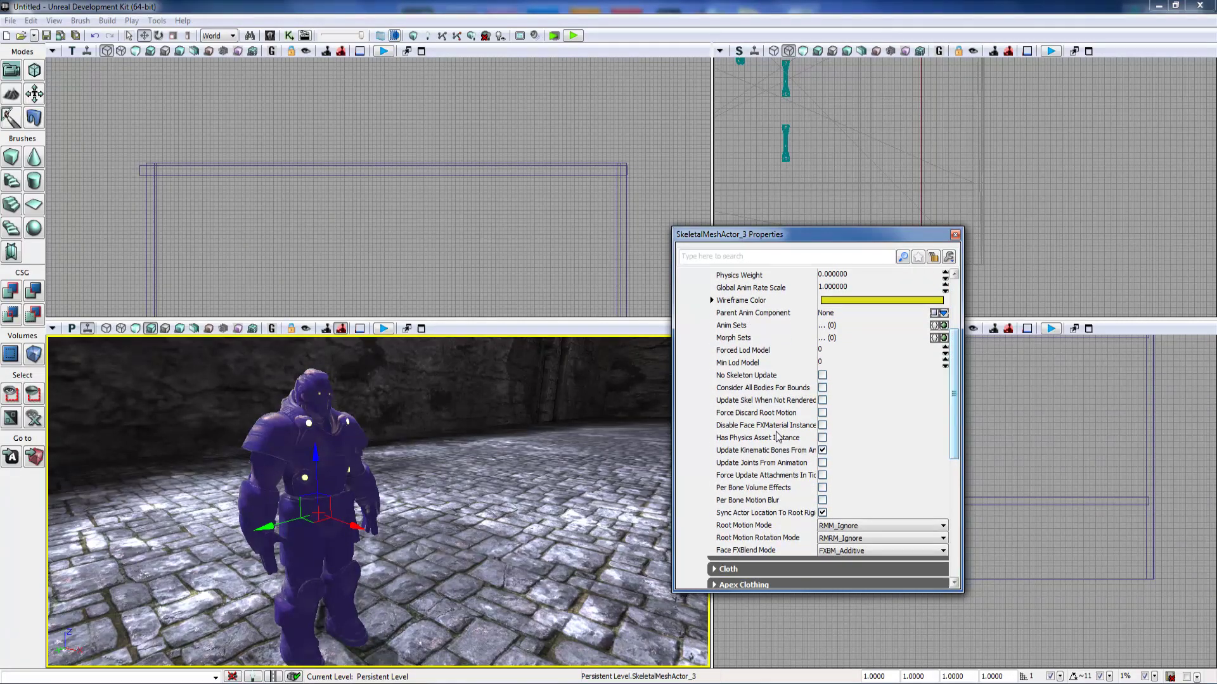
pyautogui.scroll(5, 778, 431)
pyautogui.click(758, 331)
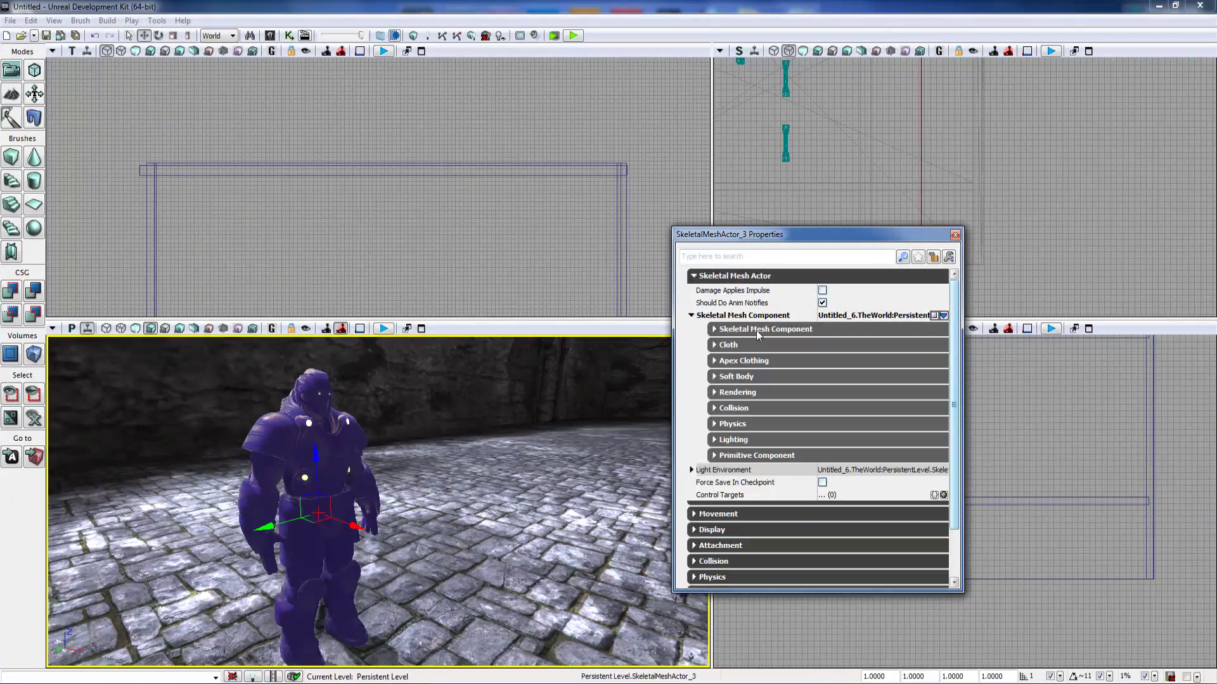
# - Review the component's Cloth, Apex Clothing, Soft Body and Rendering settings
pyautogui.click(739, 348)
pyautogui.click(739, 348)
pyautogui.click(749, 362)
pyautogui.click(749, 361)
pyautogui.click(750, 379)
pyautogui.click(752, 378)
pyautogui.click(752, 394)
pyautogui.scroll(-1, 780, 402)
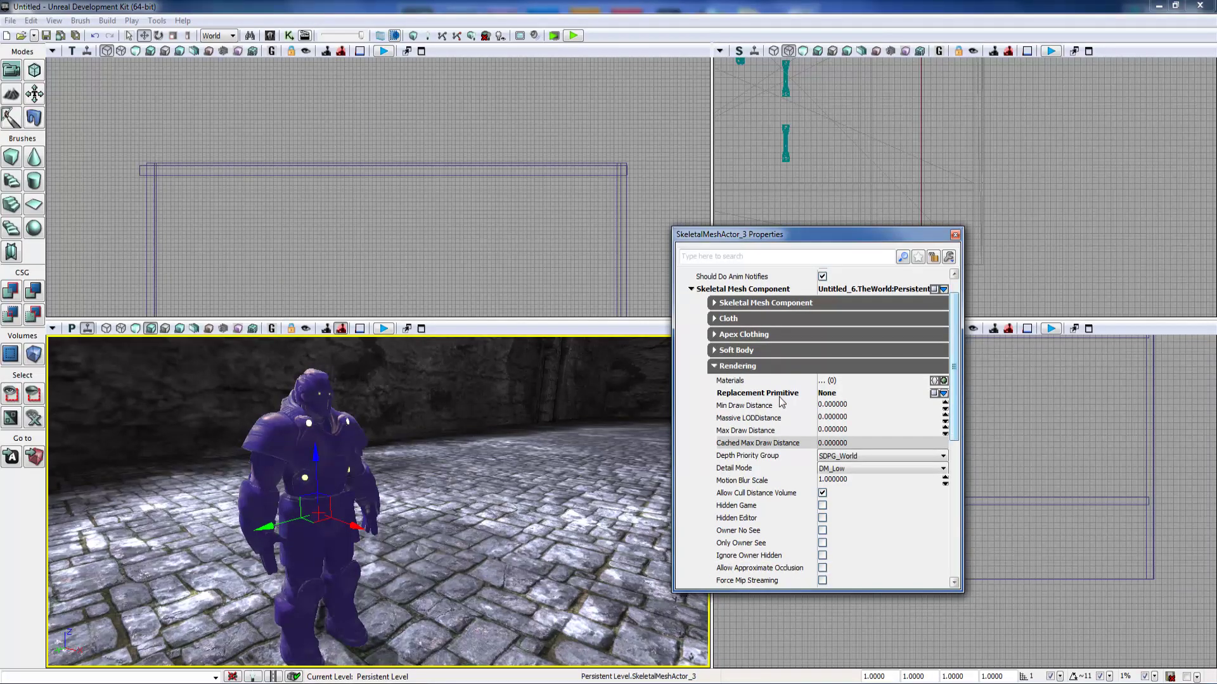
pyautogui.click(743, 379)
pyautogui.moveTo(608, 444); pyautogui.dragTo(586, 456, button='right')
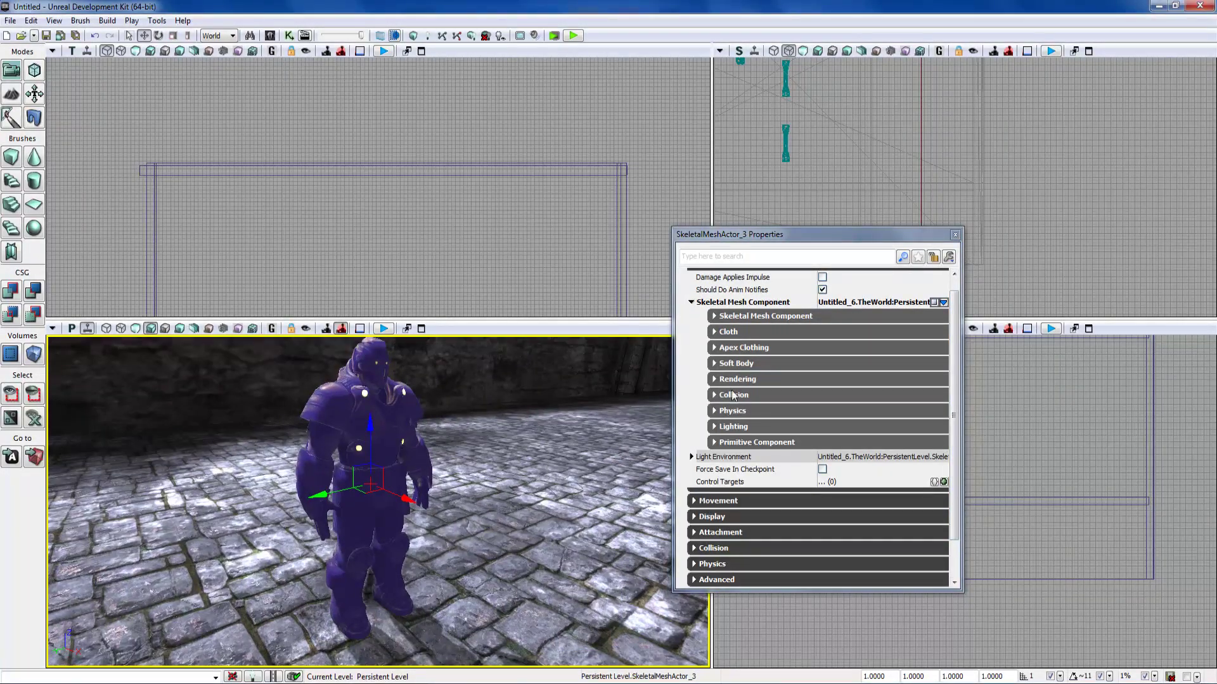
# - Review the component's Collision, Physics, Lighting and Primitive Component settings
pyautogui.click(742, 397)
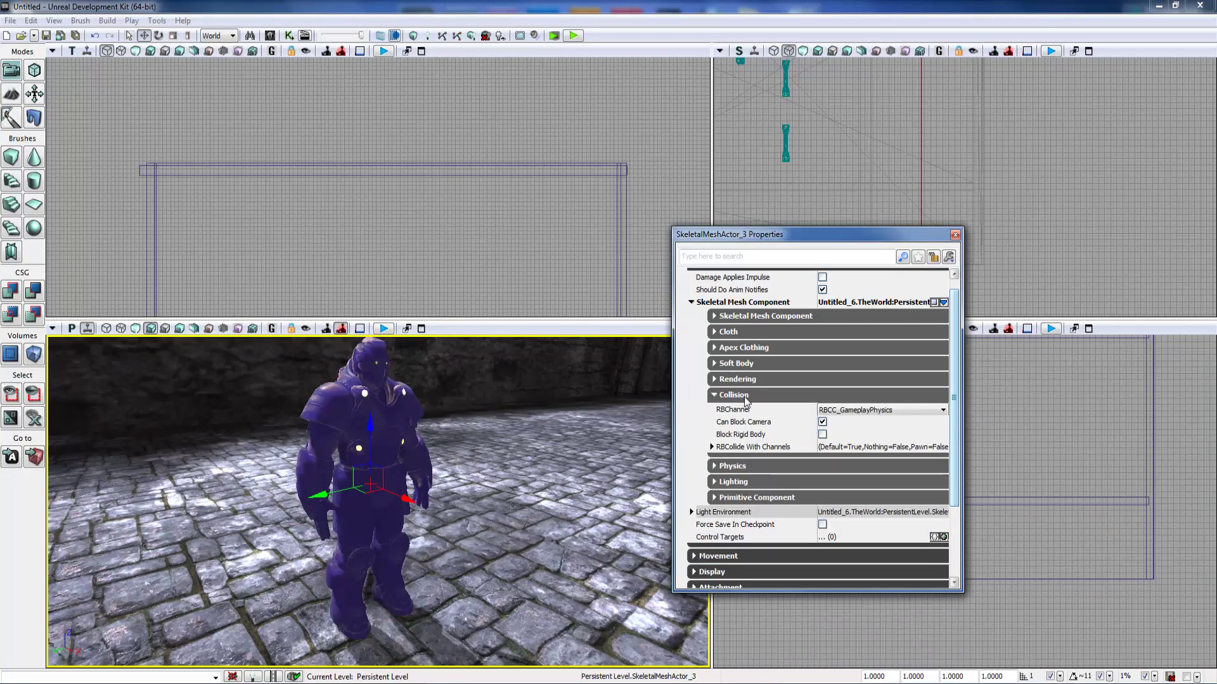
pyautogui.click(741, 397)
pyautogui.click(739, 412)
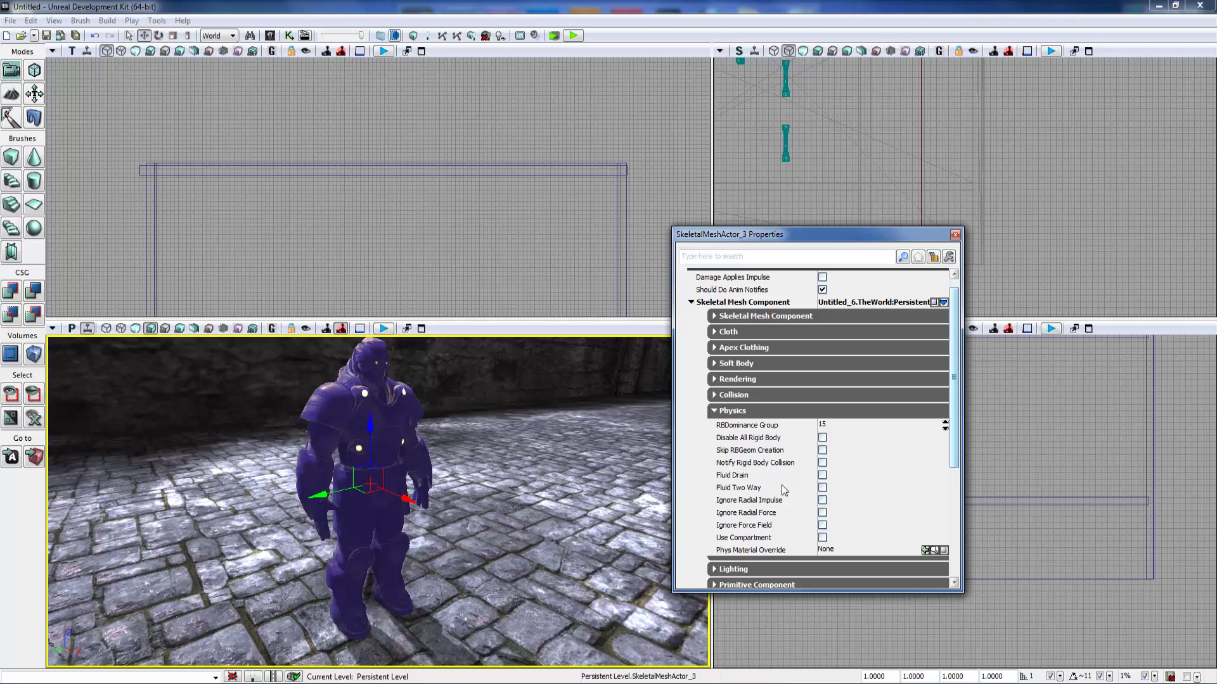
pyautogui.click(735, 410)
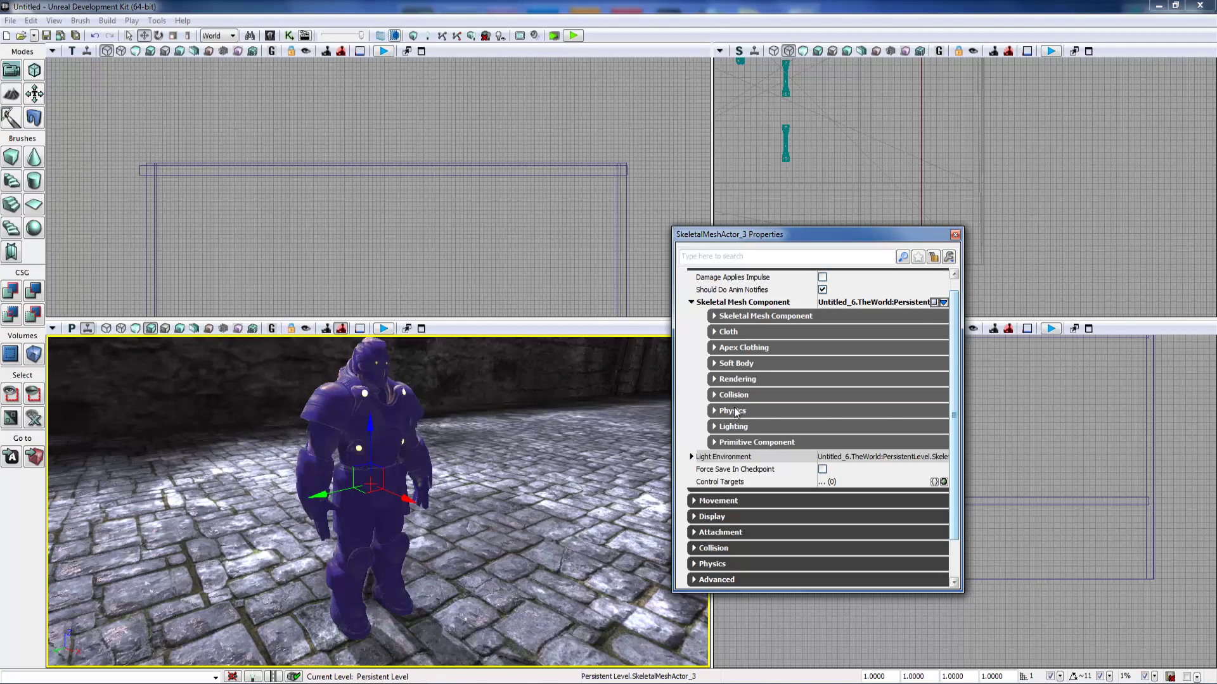
pyautogui.click(741, 428)
pyautogui.scroll(-2, 743, 431)
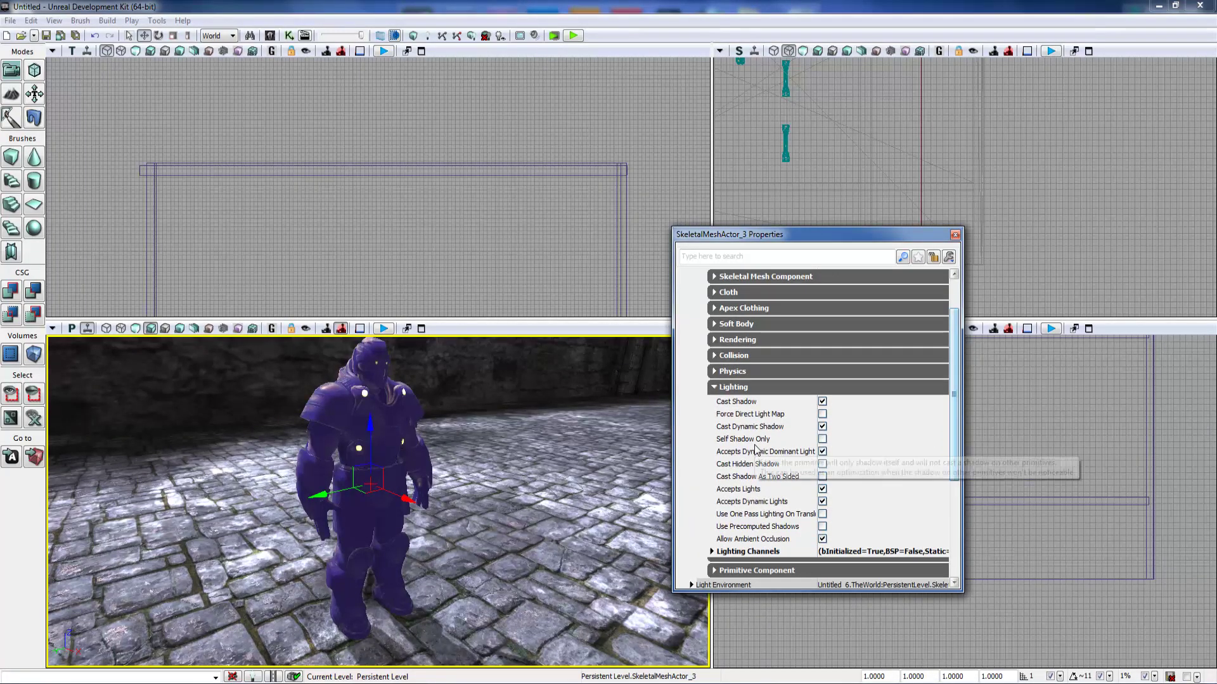
pyautogui.click(731, 387)
pyautogui.click(733, 372)
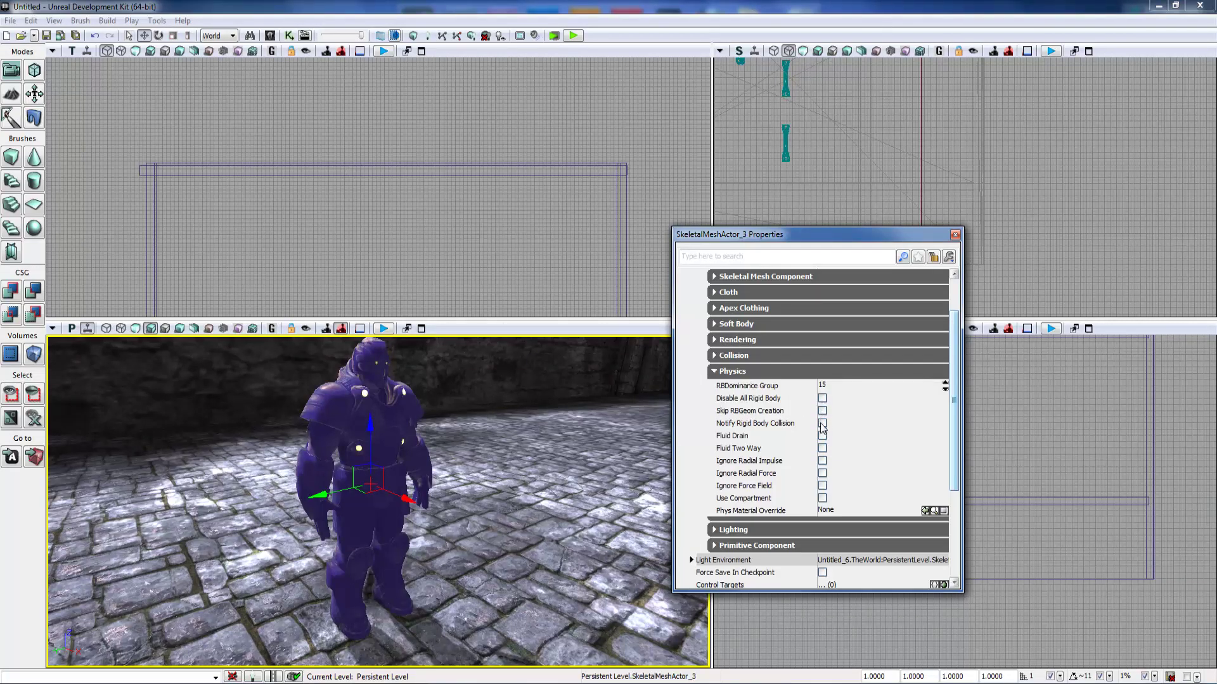
pyautogui.click(735, 373)
pyautogui.click(737, 403)
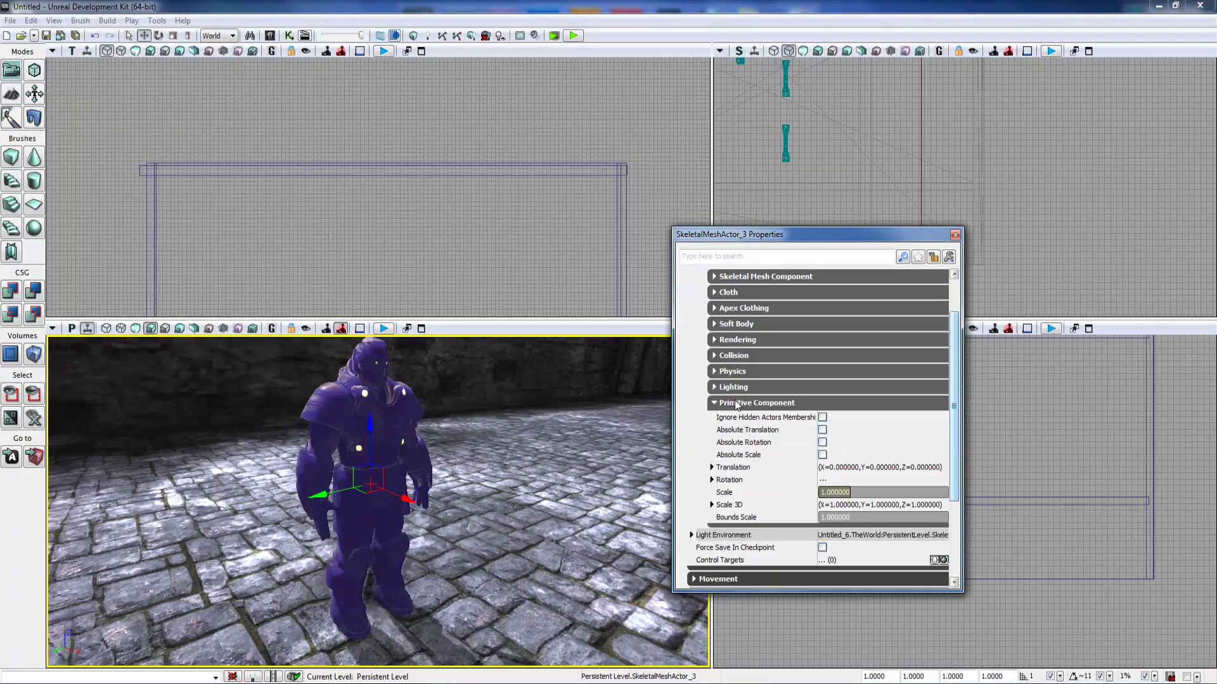
pyautogui.scroll(-1, 765, 468)
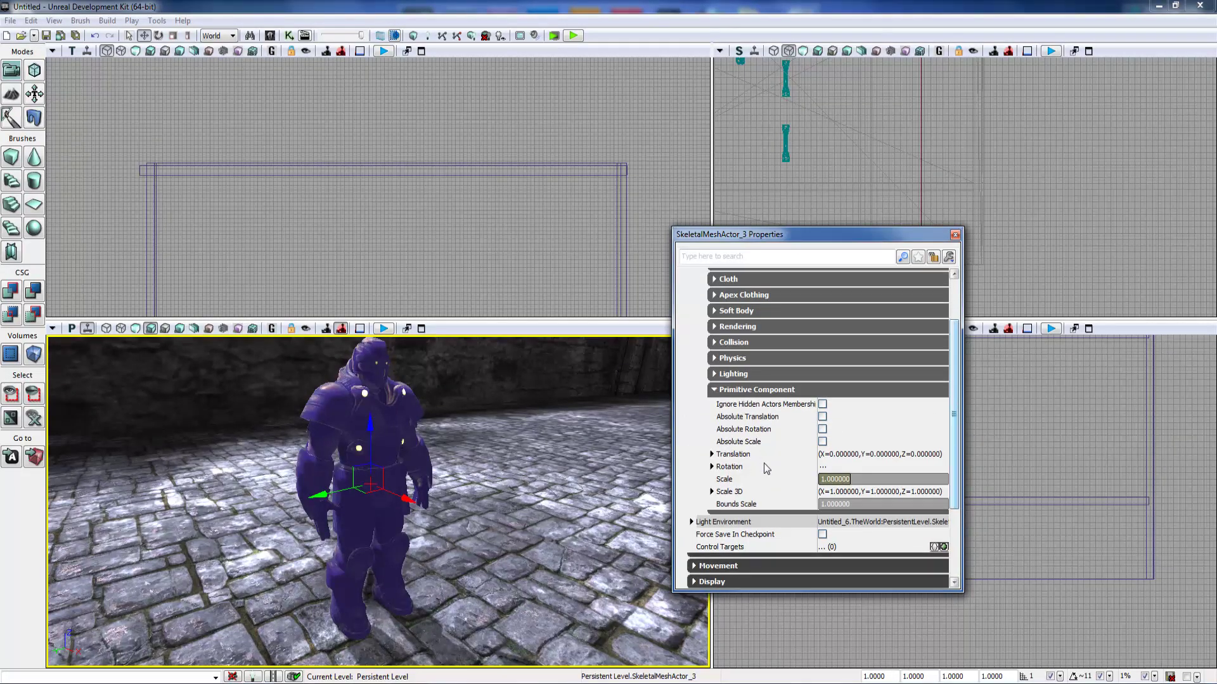
pyautogui.click(747, 391)
# - Set the IronGuard actor's Movement physics mode to PHYS_Interpolating and close its properties
pyautogui.click(718, 455)
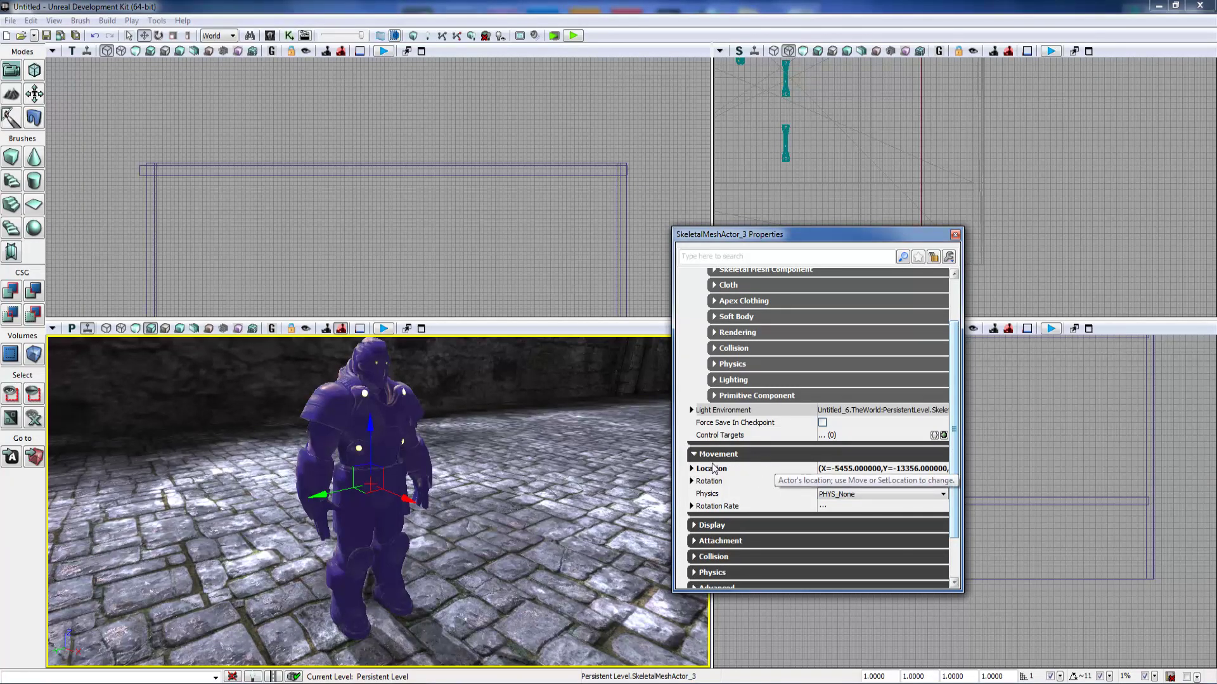
pyautogui.scroll(3, 754, 321)
pyautogui.click(732, 276)
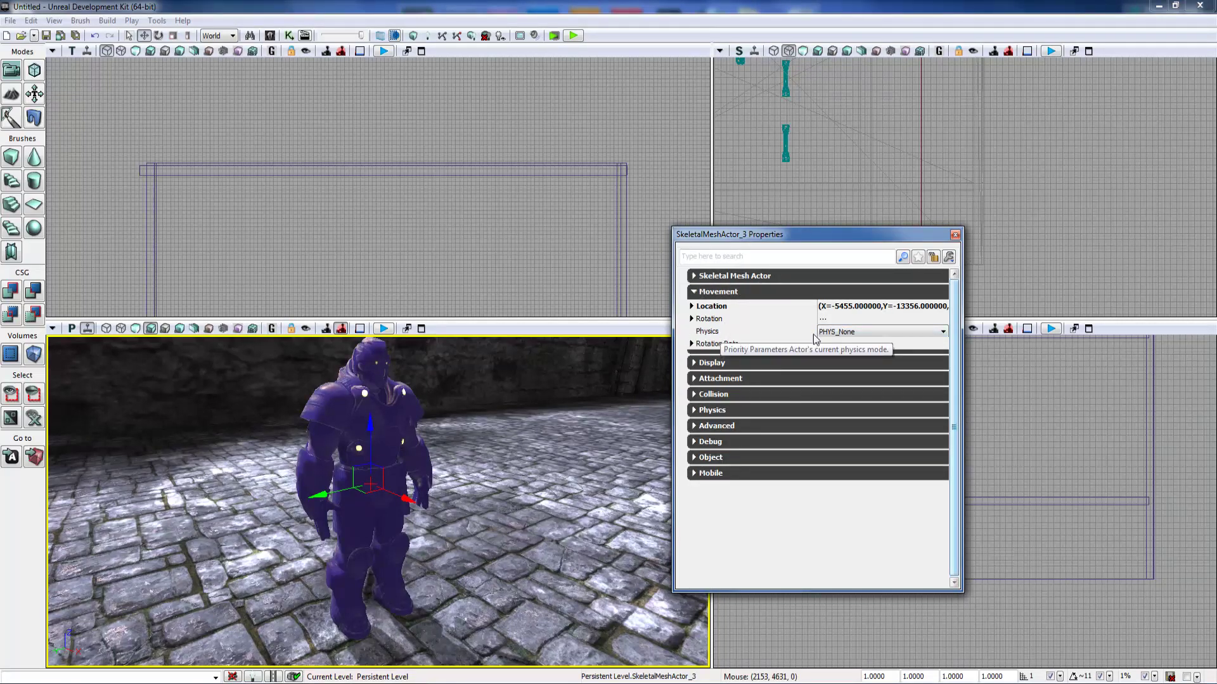
pyautogui.click(843, 332)
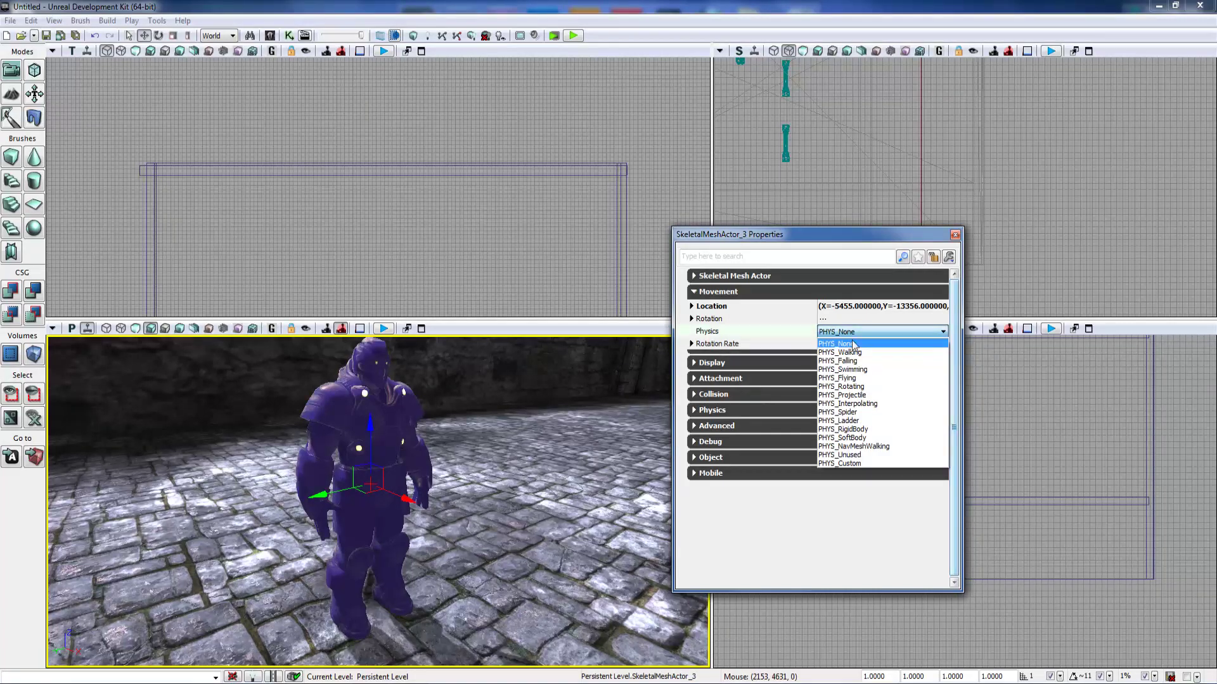
pyautogui.click(864, 404)
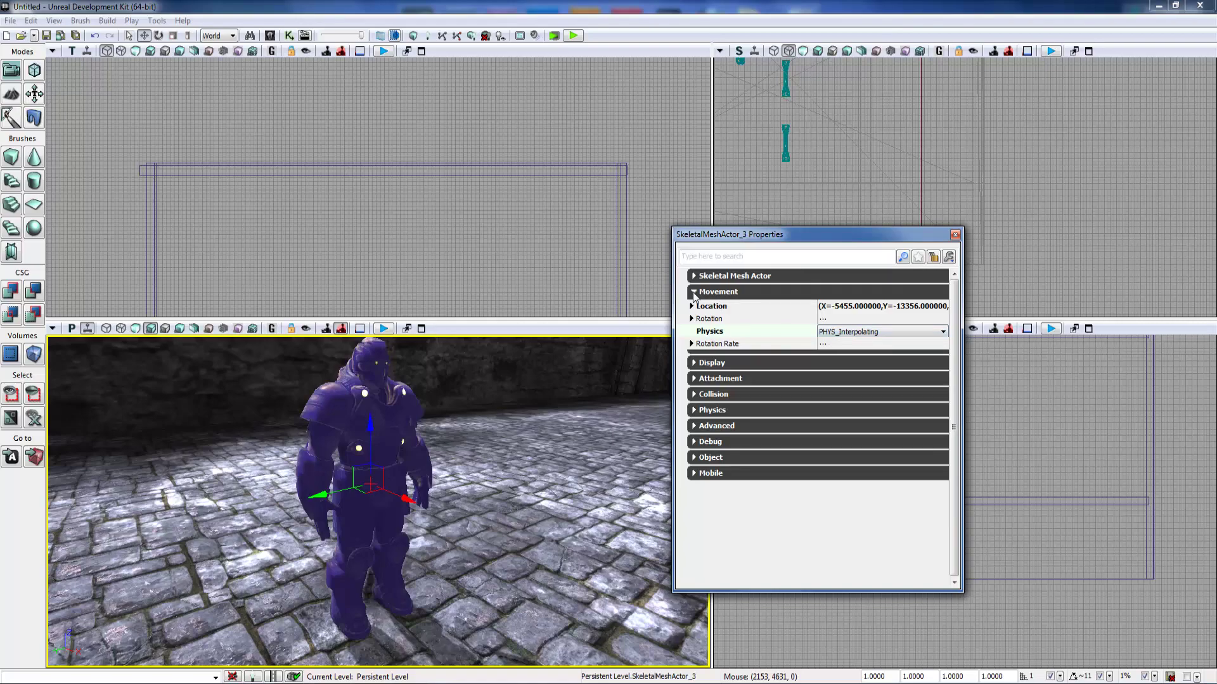
pyautogui.moveTo(507, 481)
pyautogui.mouseDown(button='right')
pyautogui.moveTo(539, 475)
pyautogui.moveTo(507, 494)
pyautogui.moveTo(494, 486)
pyautogui.mouseUp(button='right')
pyautogui.click(507, 494)
pyautogui.click(955, 235)
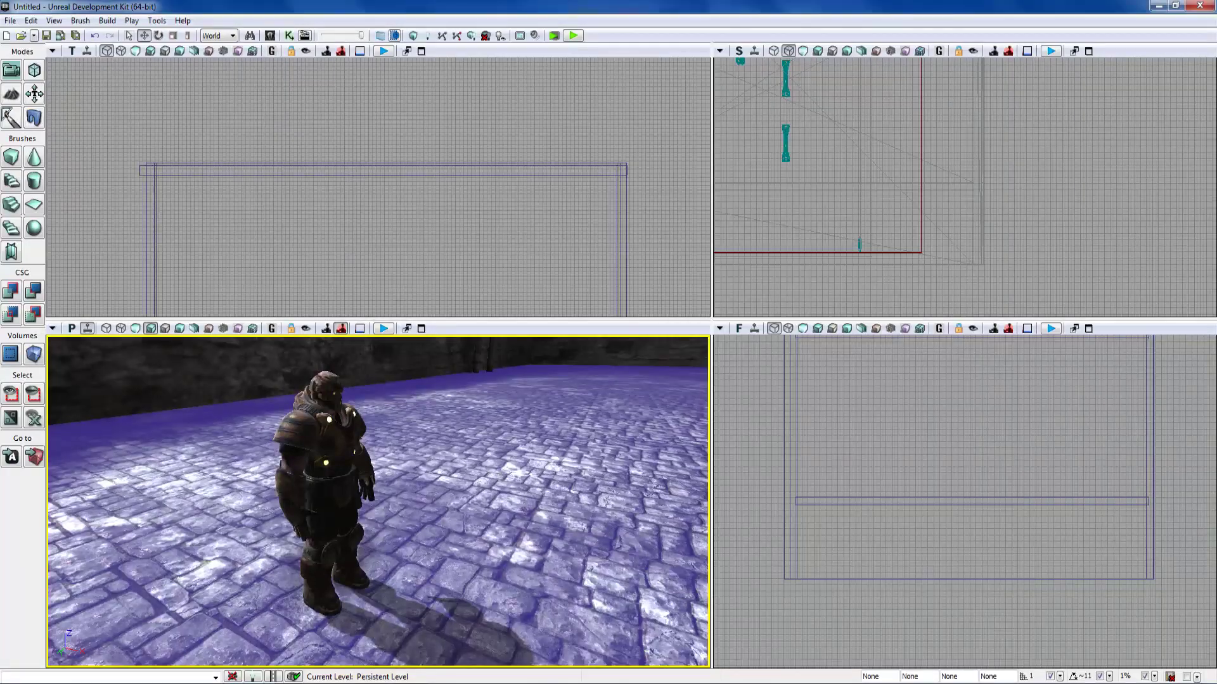
pyautogui.moveTo(393, 501); pyautogui.dragTo(398, 466, button='right')
pyautogui.click(386, 469)
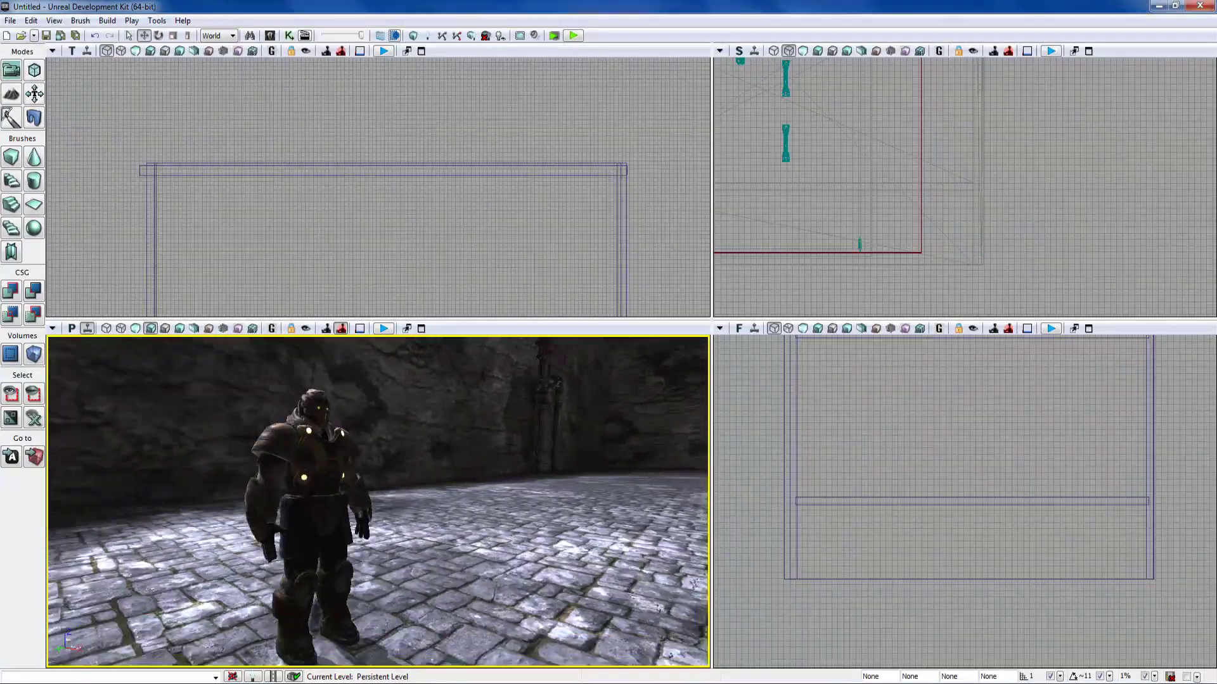
pyautogui.click(316, 488)
pyautogui.moveTo(316, 488); pyautogui.dragTo(374, 501, button='right')
pyautogui.click(380, 504)
# - Check the IronGuard actor's Movement physics options, keep PHYS_Interpolating and close its properties
pyautogui.click(301, 475)
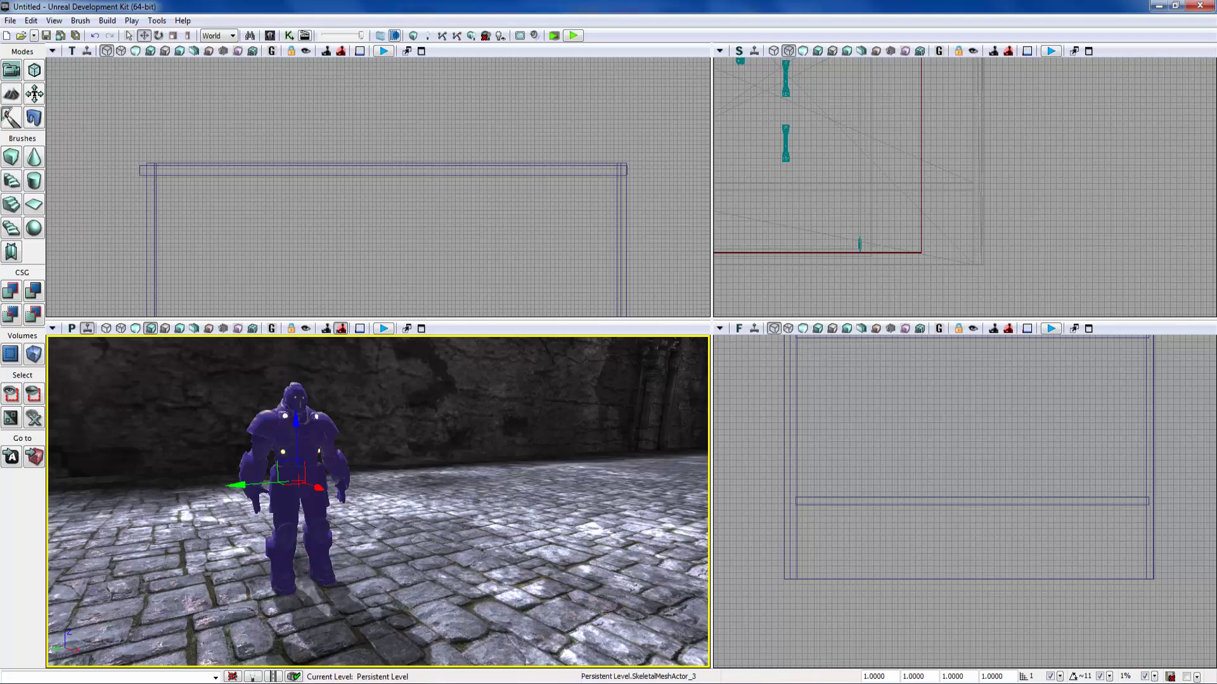
pyautogui.press('F4')
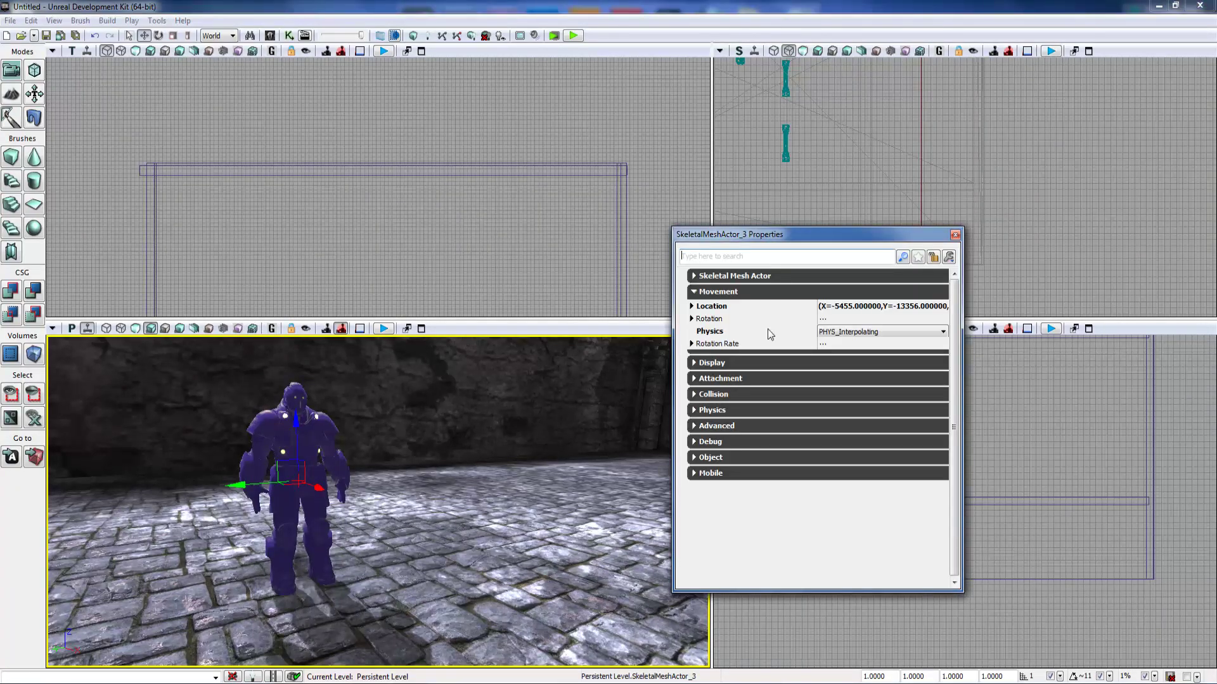
pyautogui.click(852, 337)
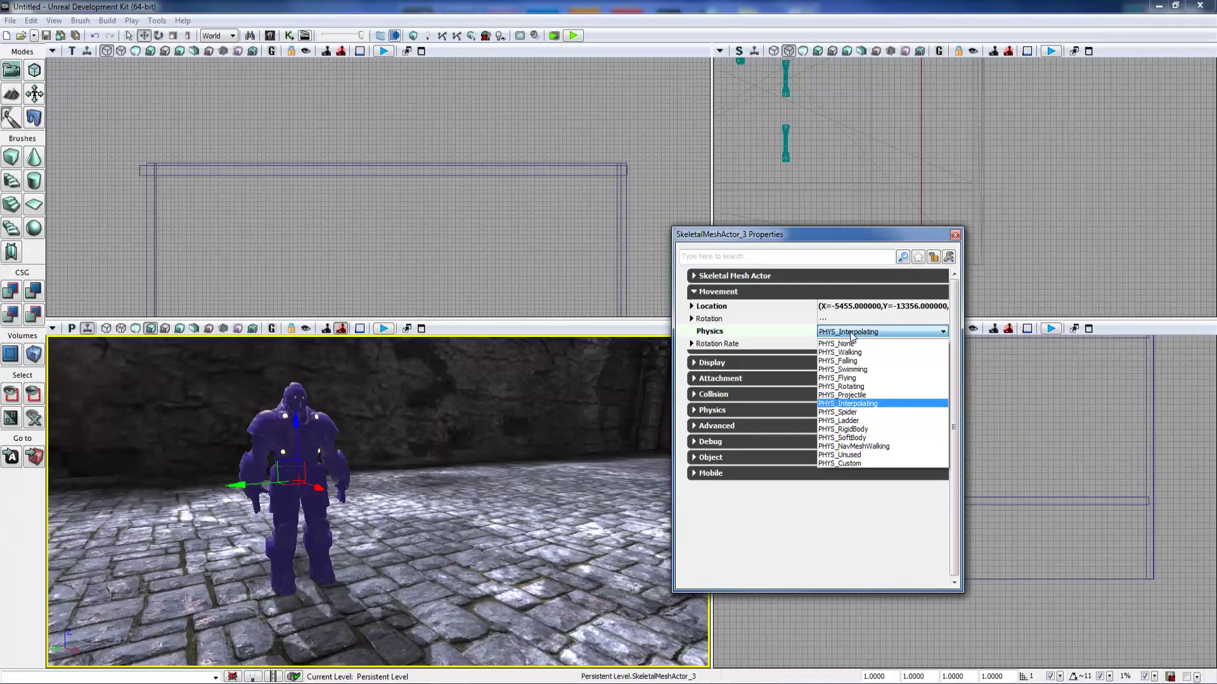
pyautogui.click(875, 400)
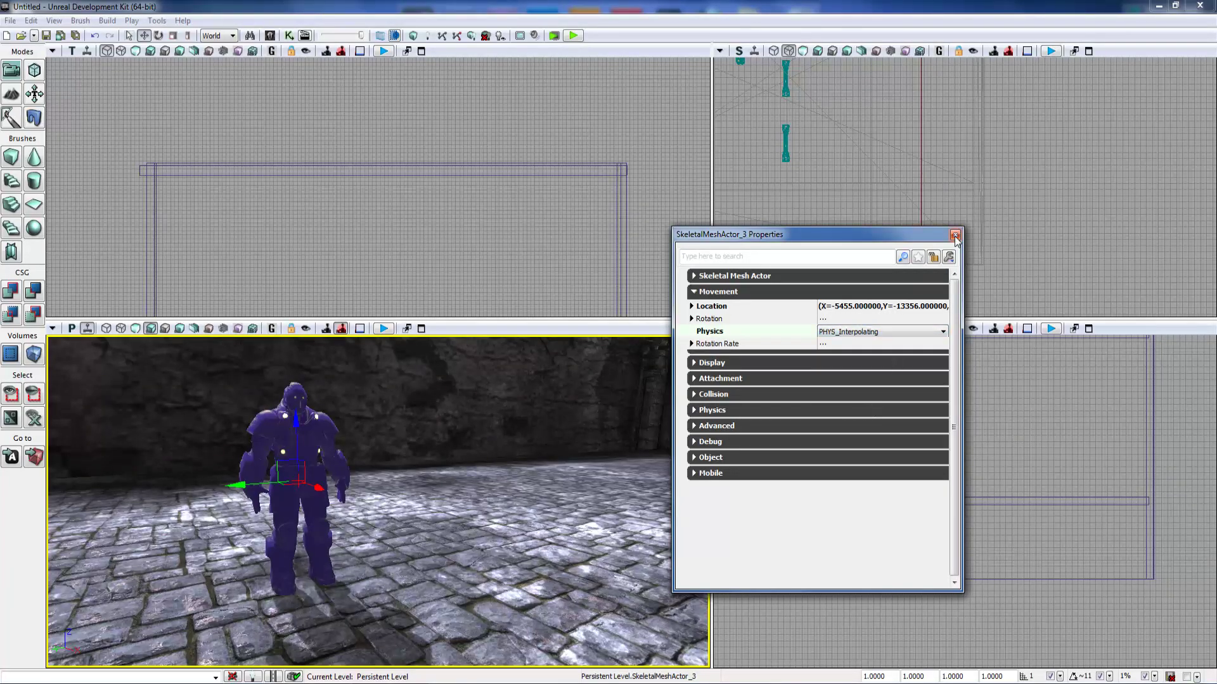
pyautogui.click(955, 236)
# - Choose PointLightMovable from the PointLights category of the actor classes and close the browser
pyautogui.moveTo(507, 520); pyautogui.dragTo(407, 483, button='right')
pyautogui.click(507, 532)
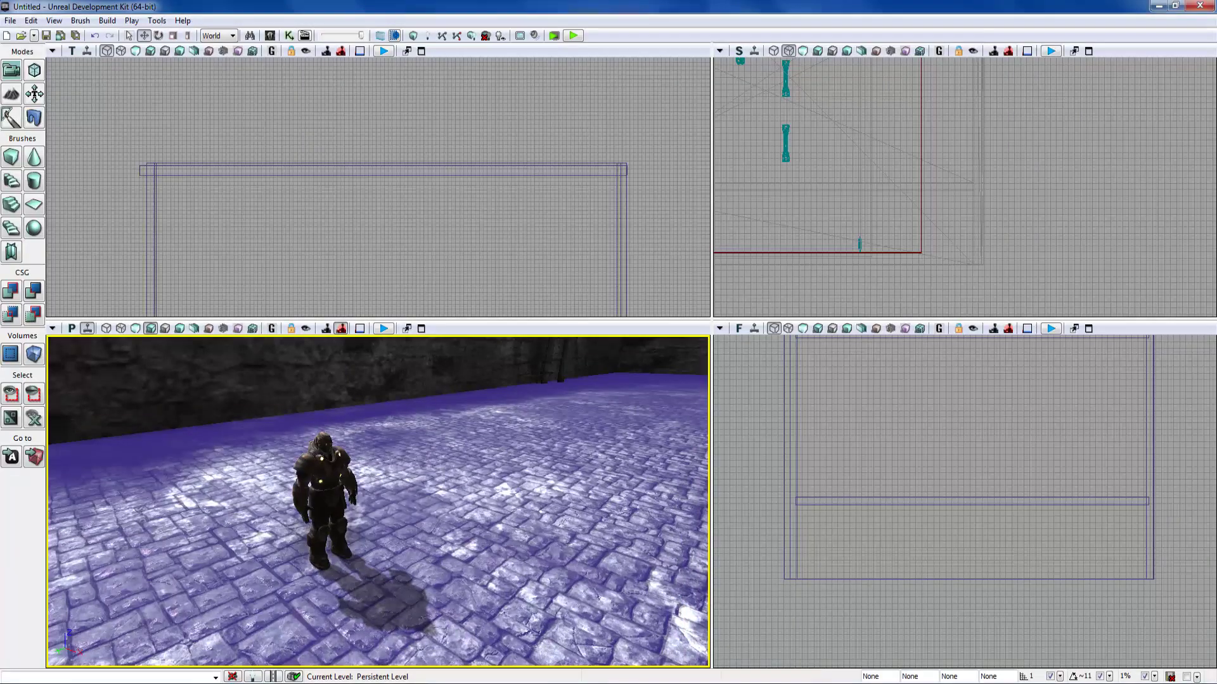
pyautogui.click(269, 36)
pyautogui.click(629, 101)
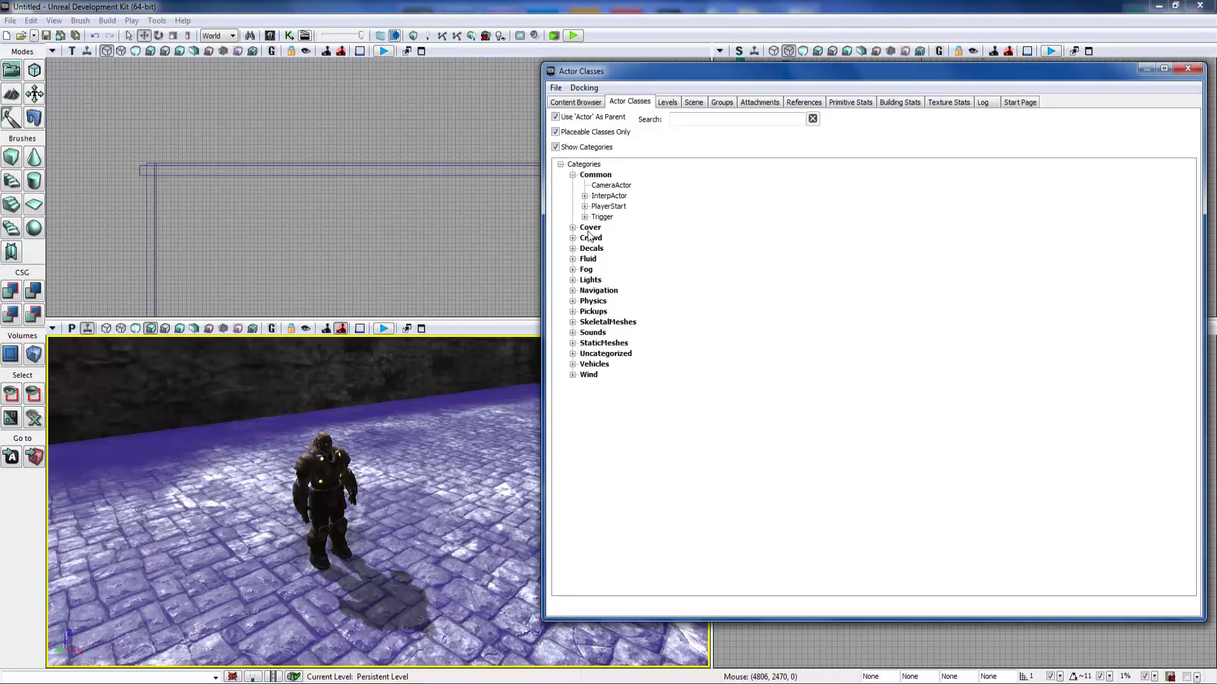
pyautogui.click(573, 176)
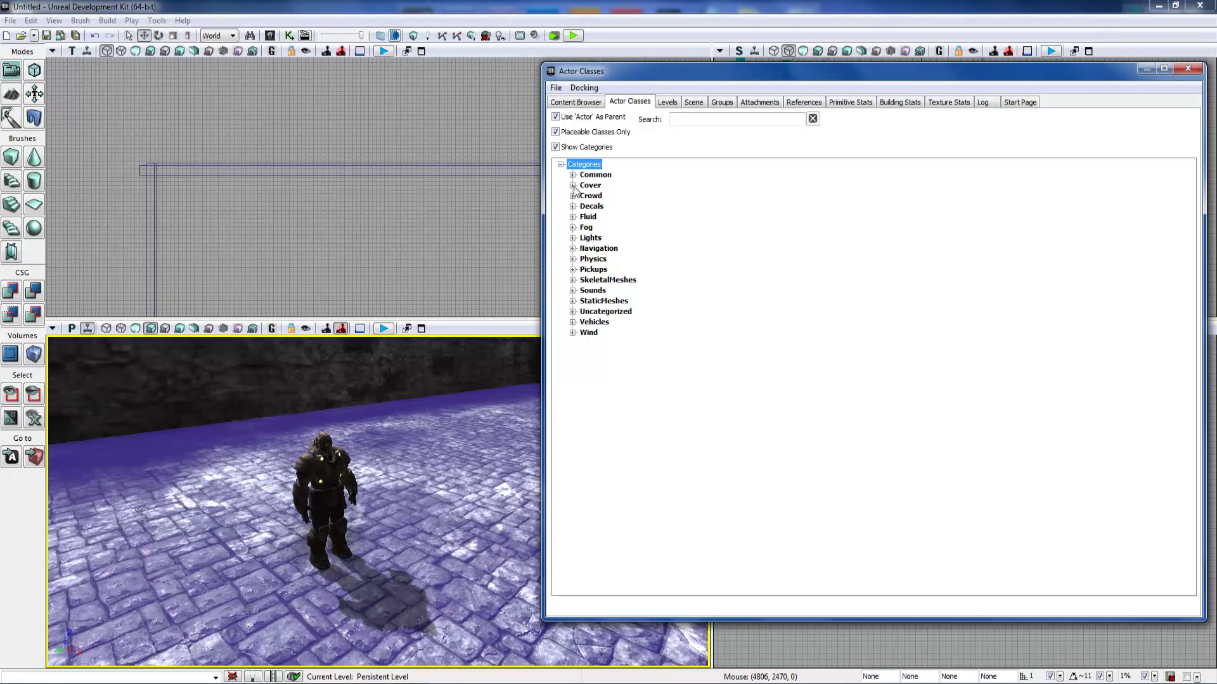
pyautogui.click(572, 239)
pyautogui.click(585, 260)
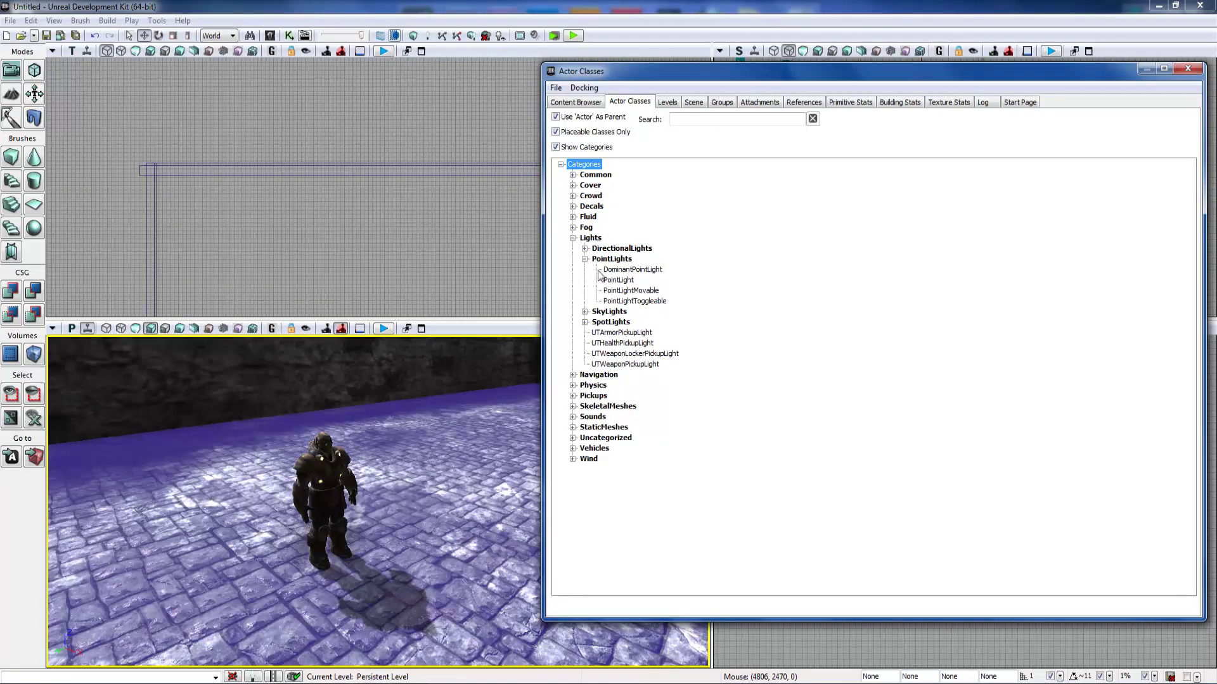
pyautogui.click(628, 292)
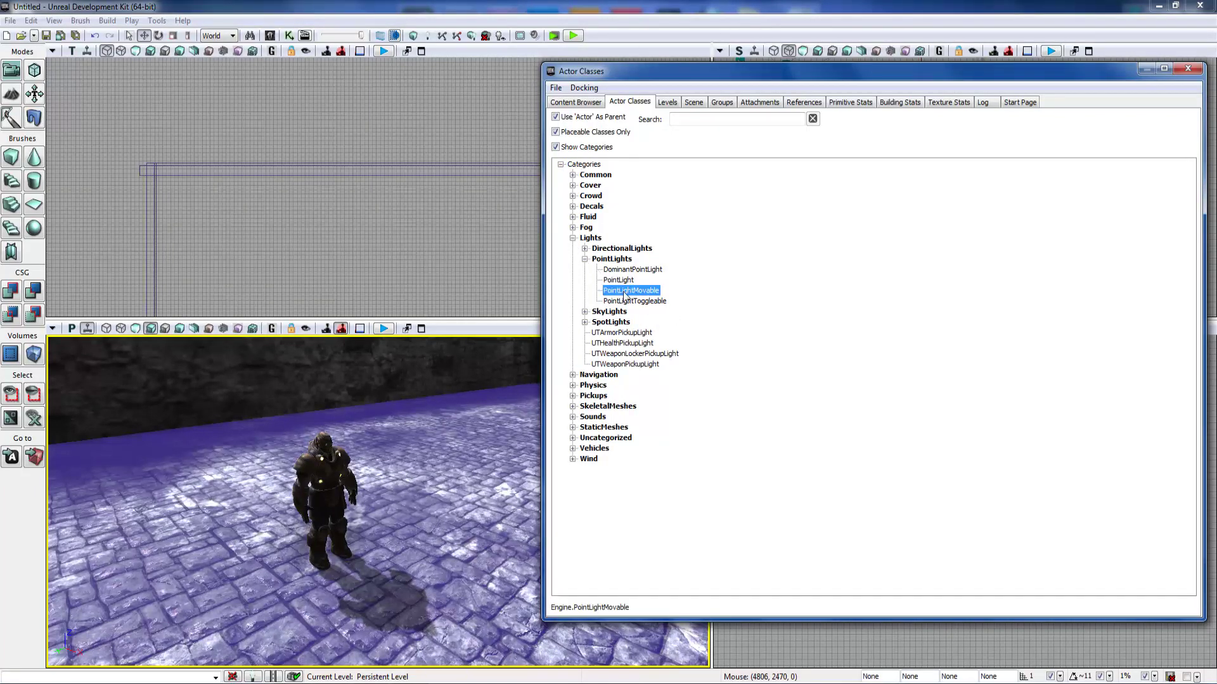
pyautogui.moveTo(663, 81); pyautogui.dragTo(577, 83)
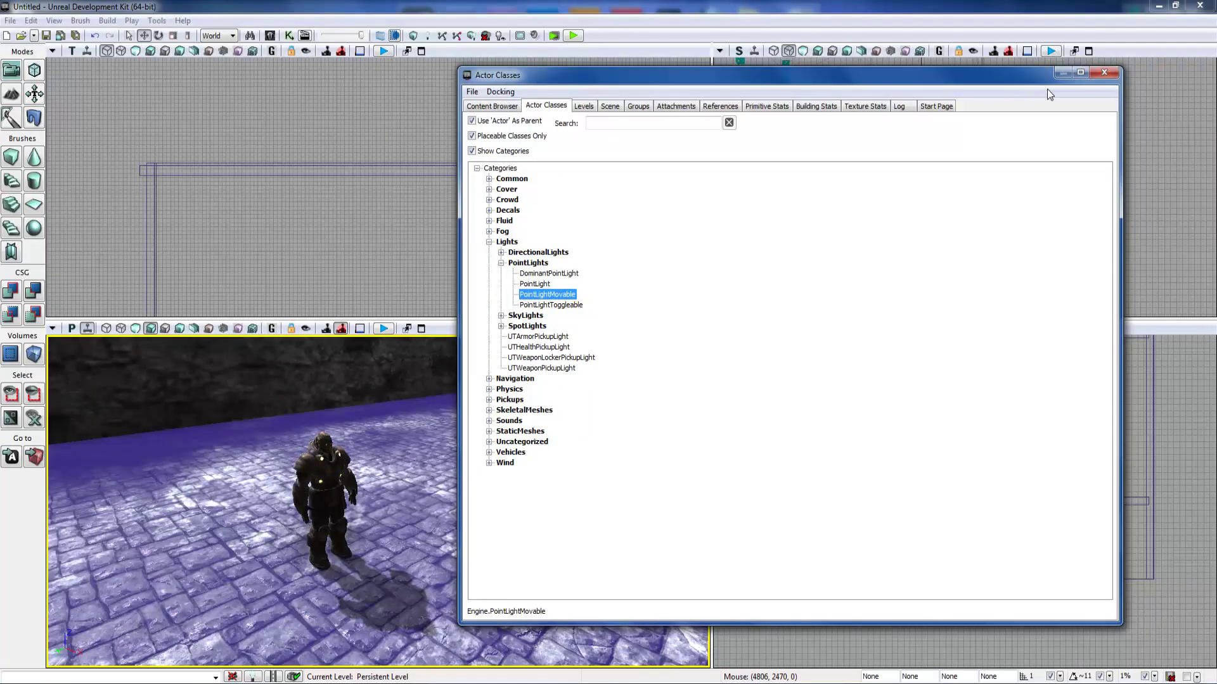
pyautogui.click(1097, 71)
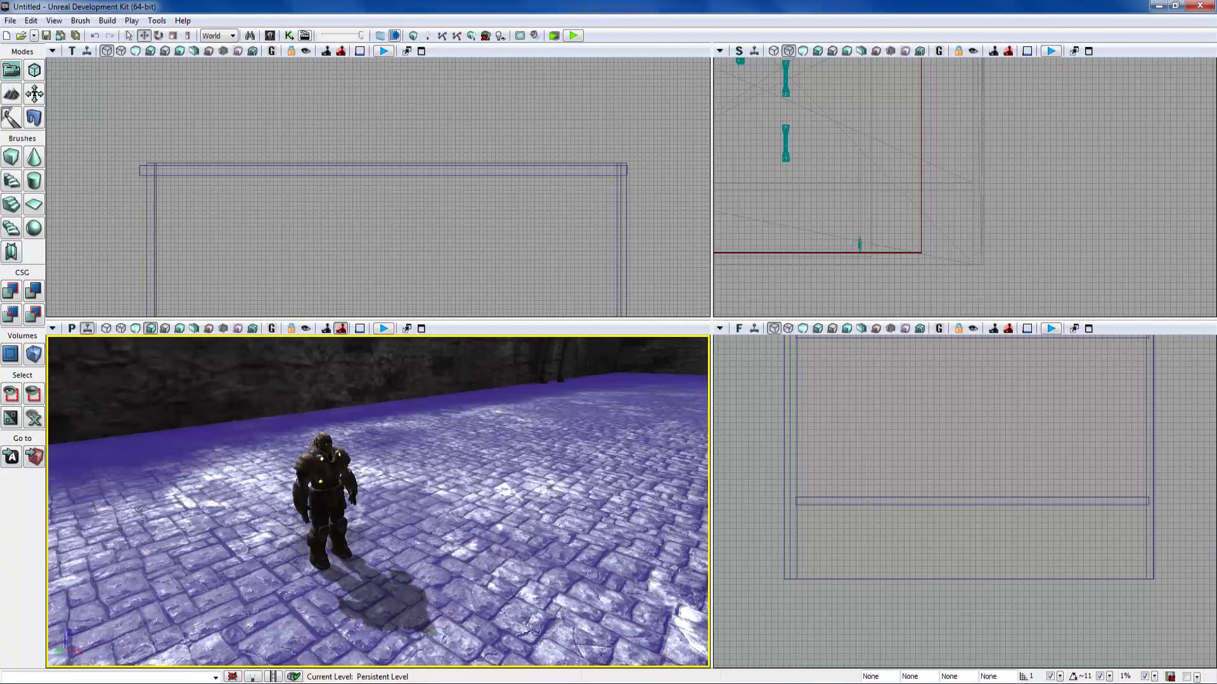
# - Add a PointLightMovable actor on the stone floor in front of the IronGuard
pyautogui.rightClick(337, 598)
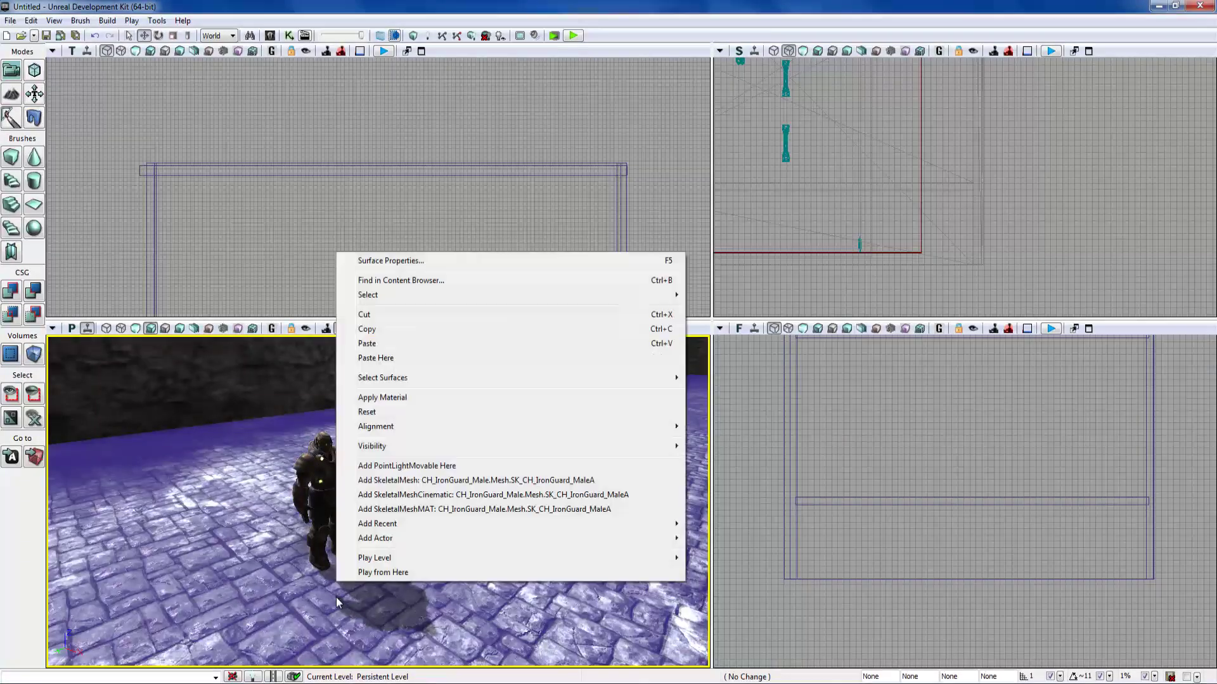
pyautogui.click(400, 466)
pyautogui.moveTo(400, 467)
pyautogui.mouseDown(button='right')
pyautogui.moveTo(374, 466)
pyautogui.moveTo(396, 472)
pyautogui.mouseUp(button='right')
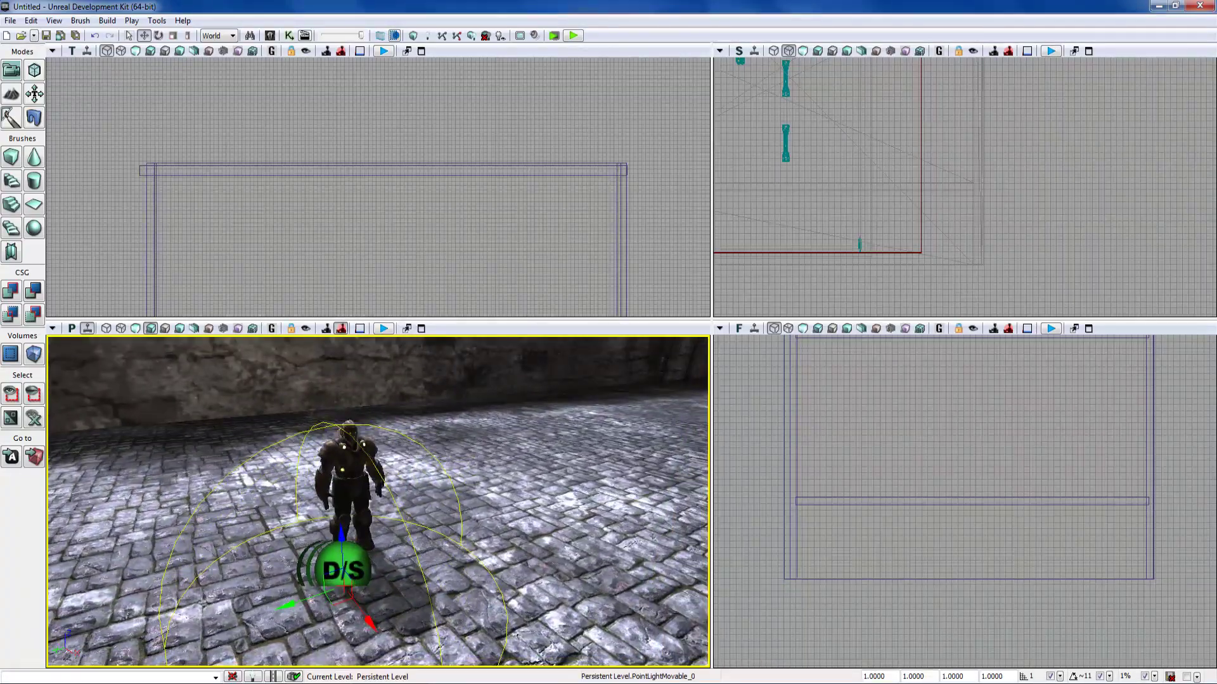
# - Raise the movable point light off the floor and shift it sideways to sit close in front of the IronGuard
pyautogui.moveTo(339, 537); pyautogui.dragTo(338, 470)
pyautogui.moveTo(338, 470); pyautogui.dragTo(400, 437, button='right')
pyautogui.moveTo(379, 502); pyautogui.dragTo(342, 495, button='right')
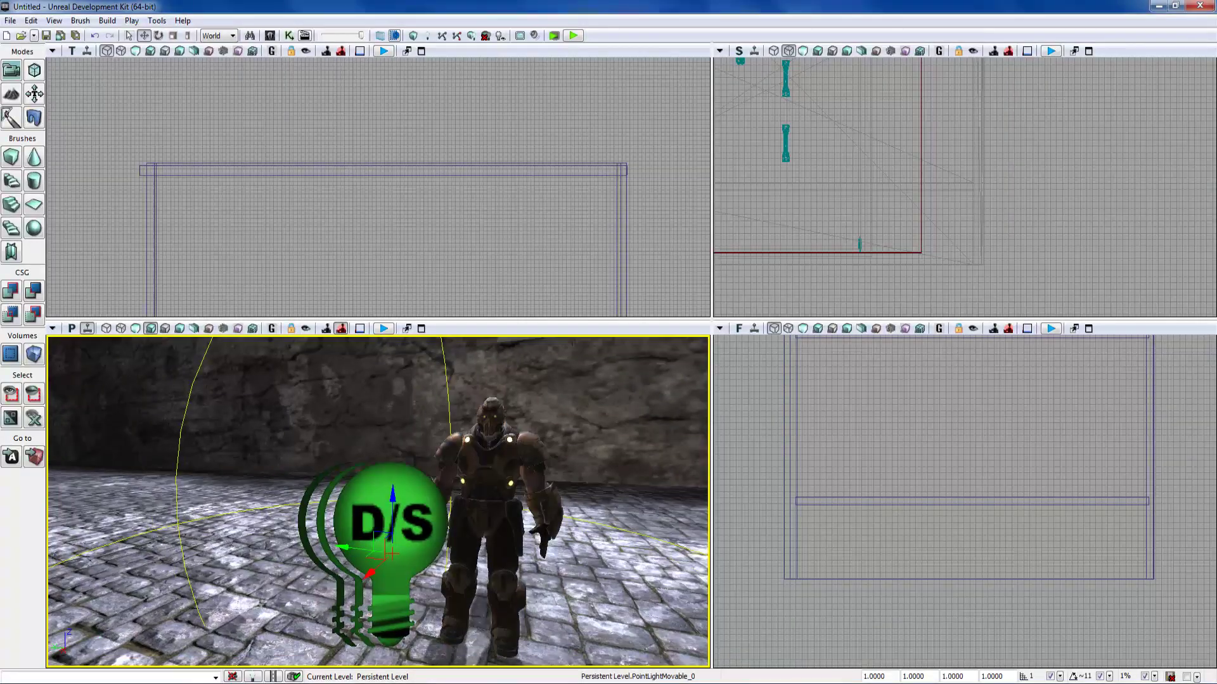
pyautogui.moveTo(344, 547); pyautogui.dragTo(425, 482)
pyautogui.moveTo(426, 482); pyautogui.dragTo(450, 500, button='right')
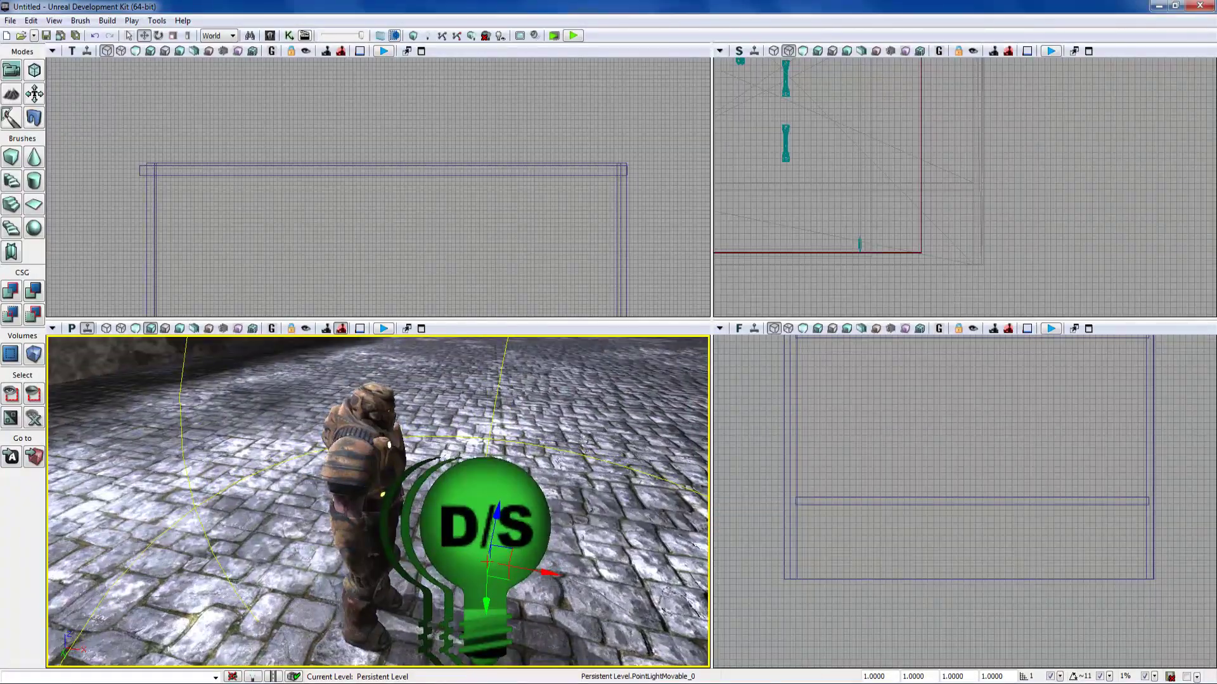
# - Open the movable point light's properties and set its Radius to about 220
pyautogui.doubleClick(485, 523)
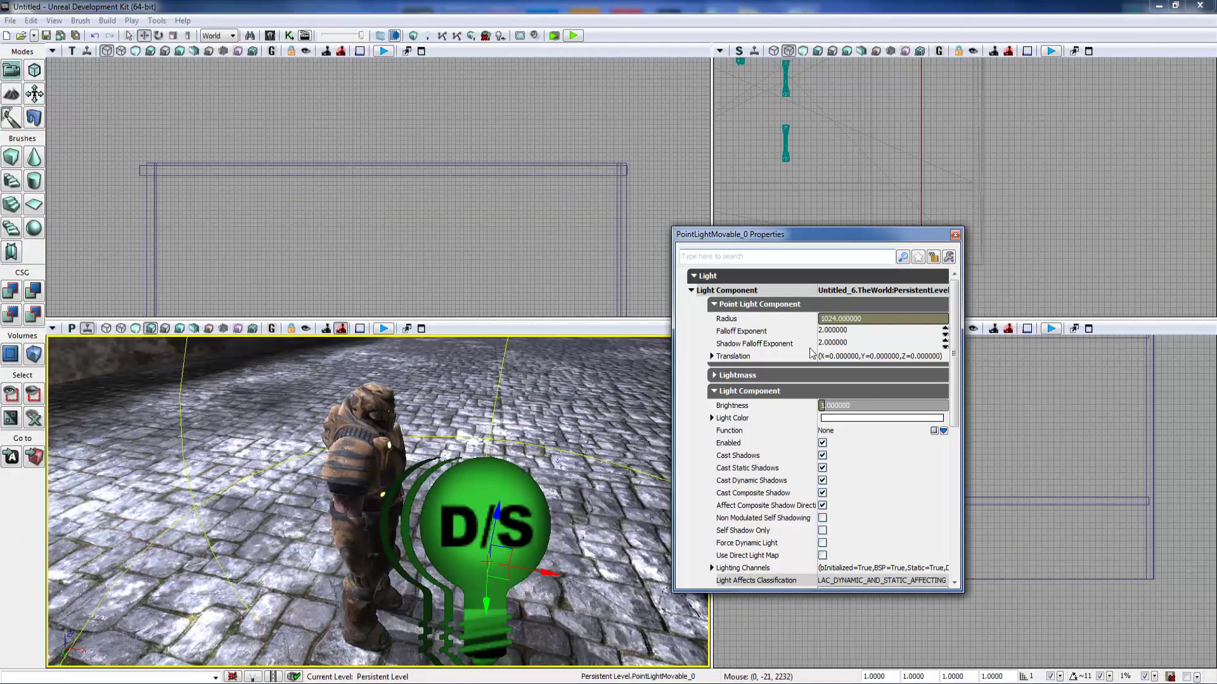
pyautogui.write('8')
pyautogui.press('Return')
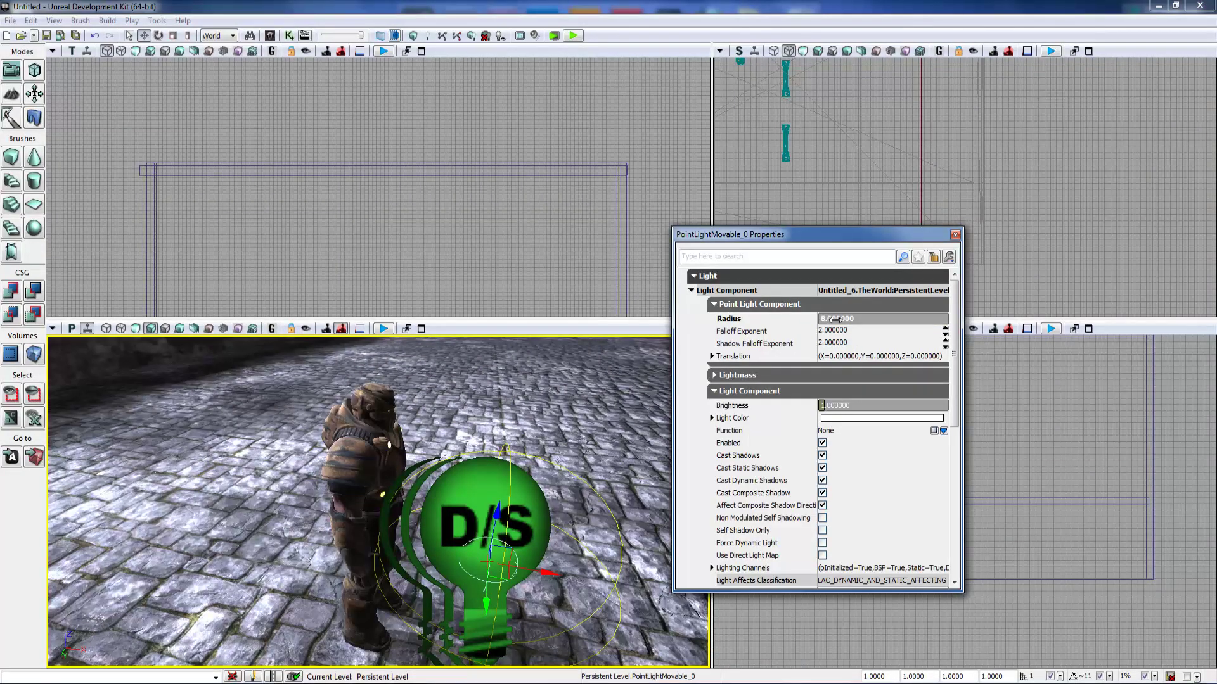
pyautogui.moveTo(835, 319); pyautogui.dragTo(845, 318)
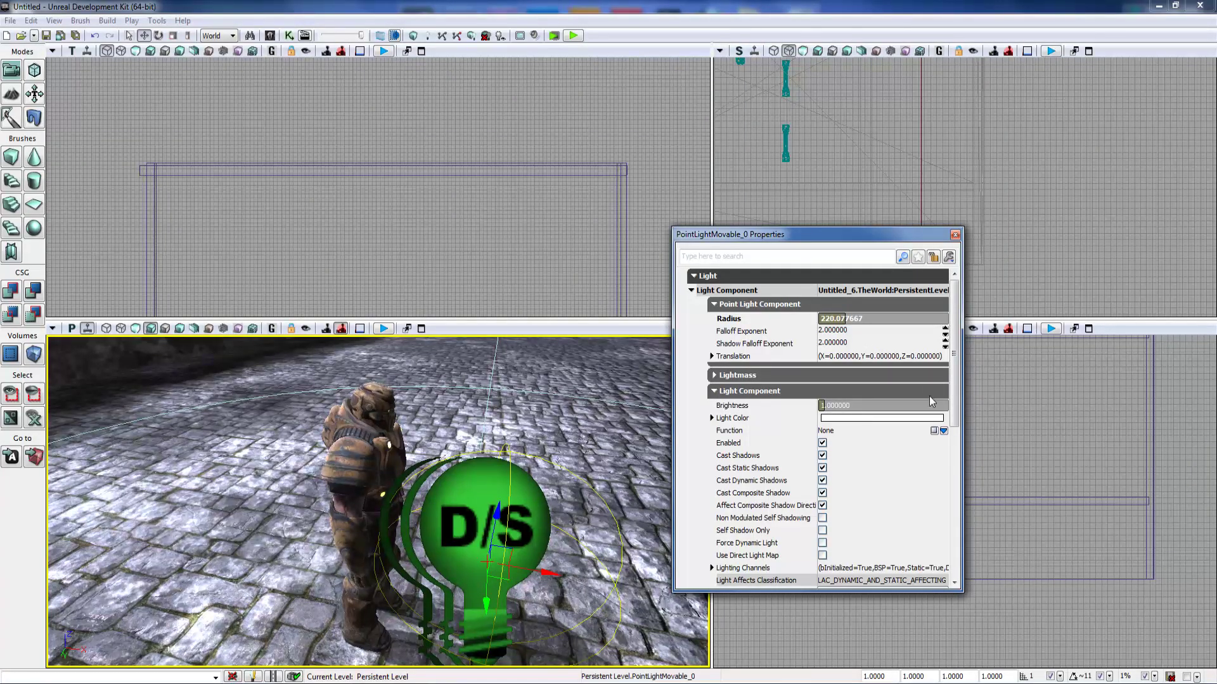
# - Turn off the light's Cast Shadows, Cast Static Shadows and Cast Dynamic Shadows options and enable Force Dynamic Light
pyautogui.scroll(-3, 950, 417)
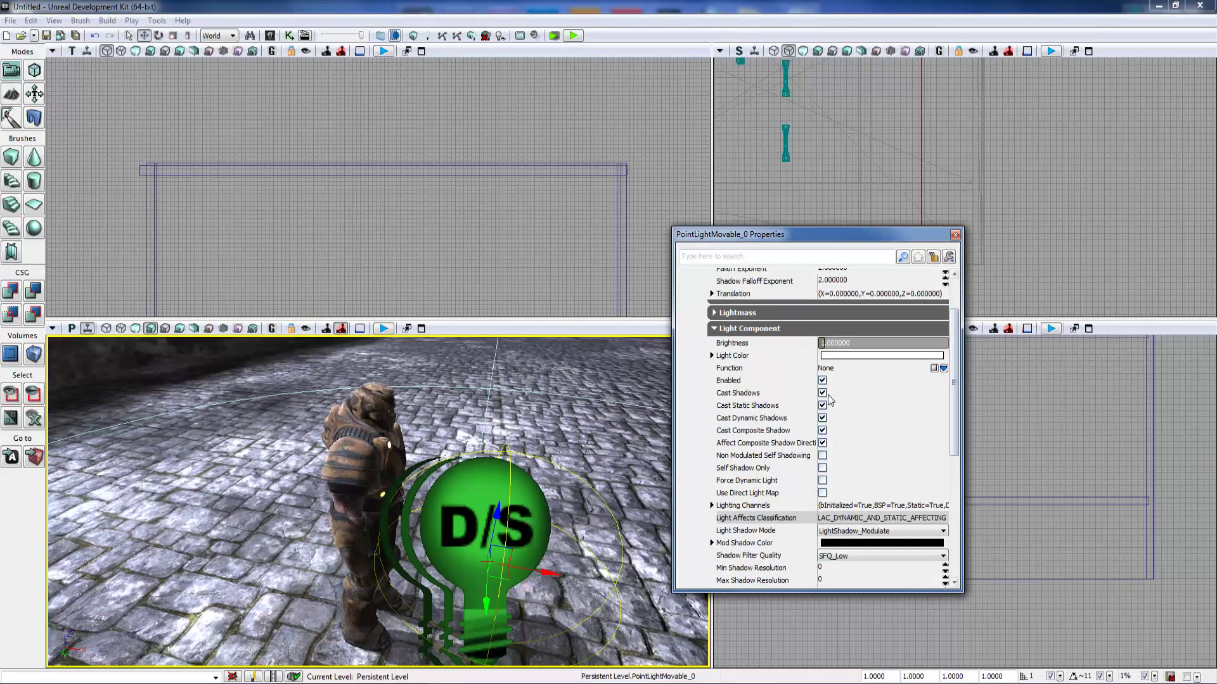
pyautogui.click(823, 393)
pyautogui.click(823, 393)
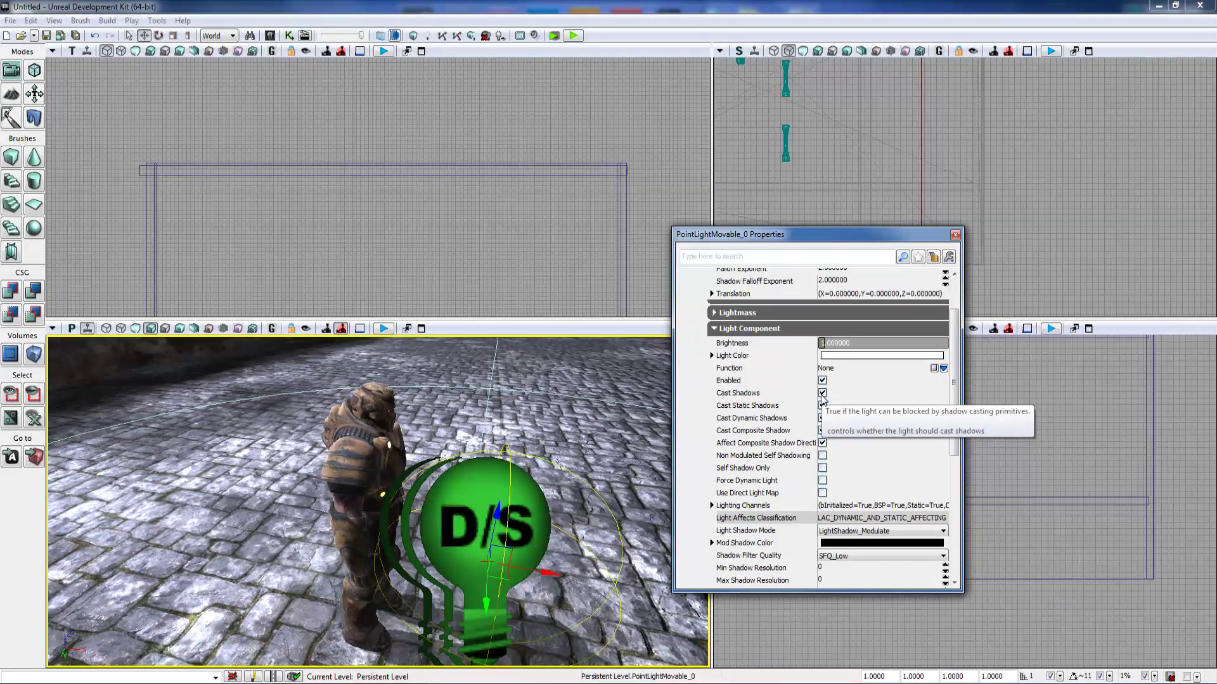
pyautogui.click(822, 394)
pyautogui.click(823, 406)
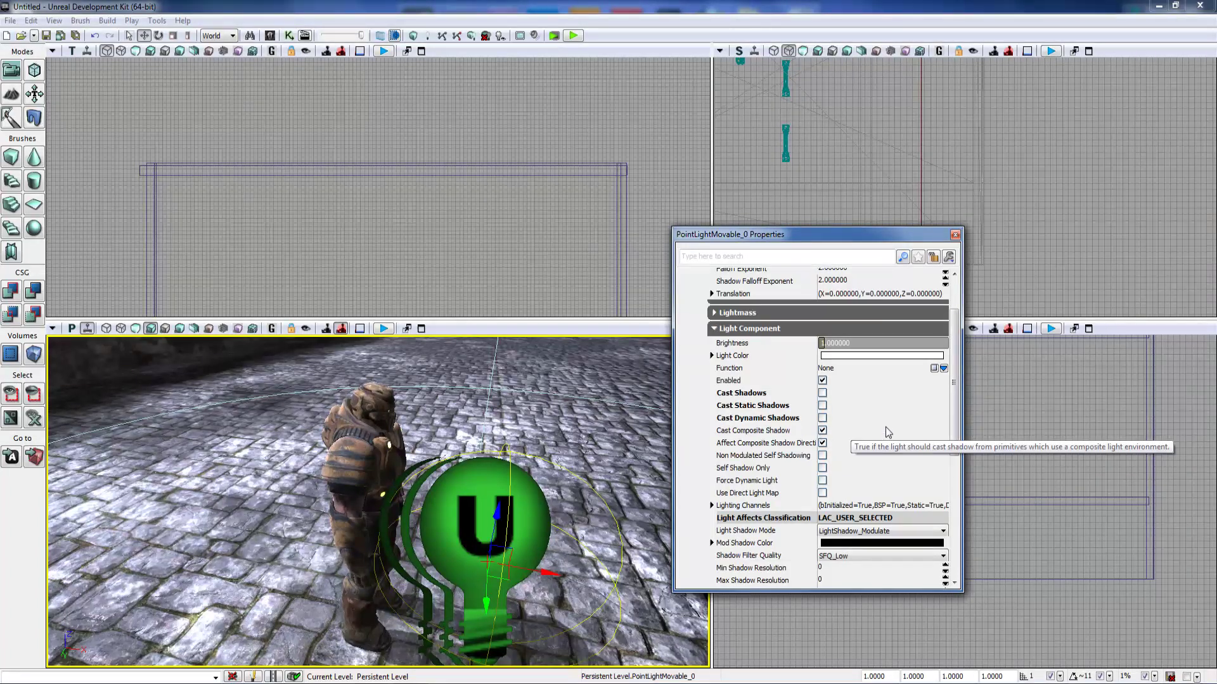
pyautogui.scroll(-1, 885, 427)
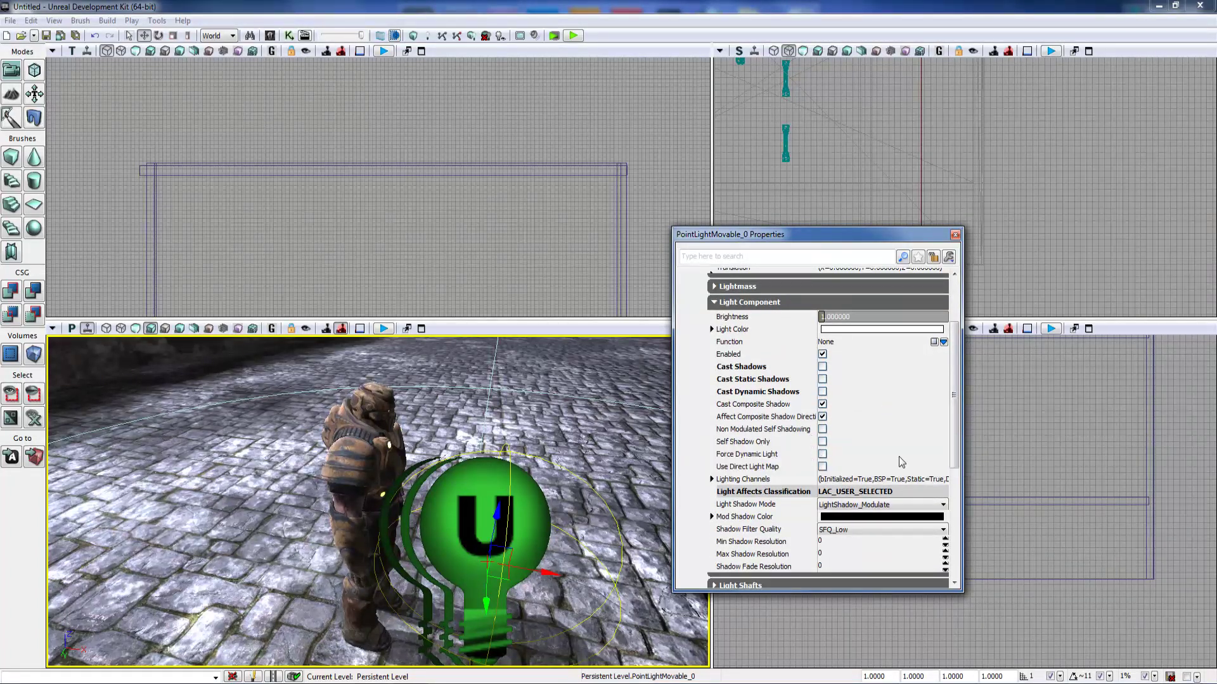
pyautogui.scroll(-1, 900, 459)
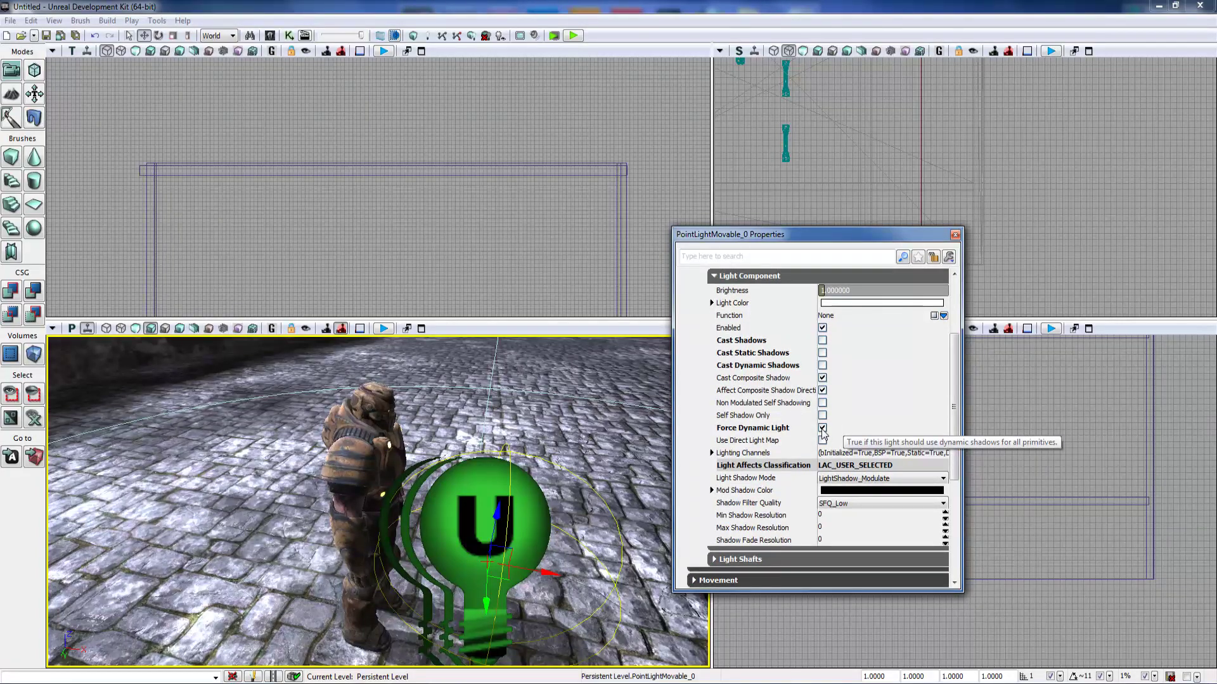
pyautogui.click(822, 429)
# - Disable the BSP and Static lighting channels of the light, leaving Dynamic and Composite Dynamic enabled
pyautogui.scroll(-1, 825, 438)
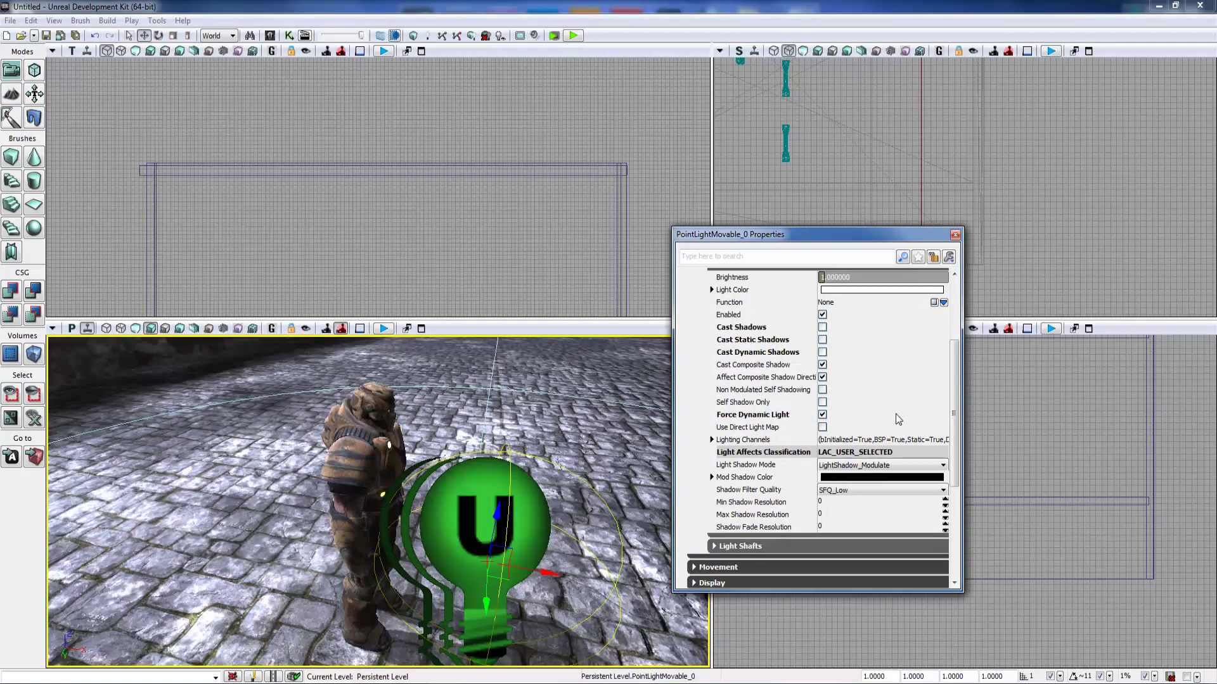
pyautogui.click(710, 440)
pyautogui.scroll(-3, 871, 457)
pyautogui.click(822, 412)
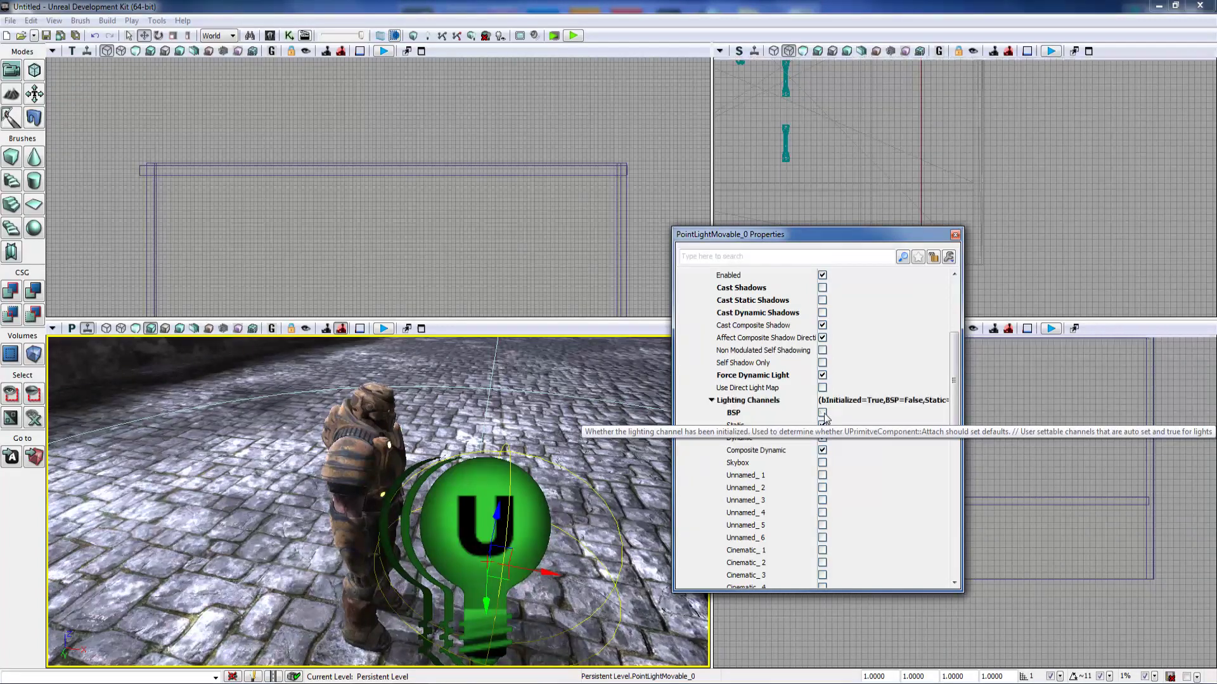
pyautogui.click(822, 425)
pyautogui.scroll(-1, 839, 433)
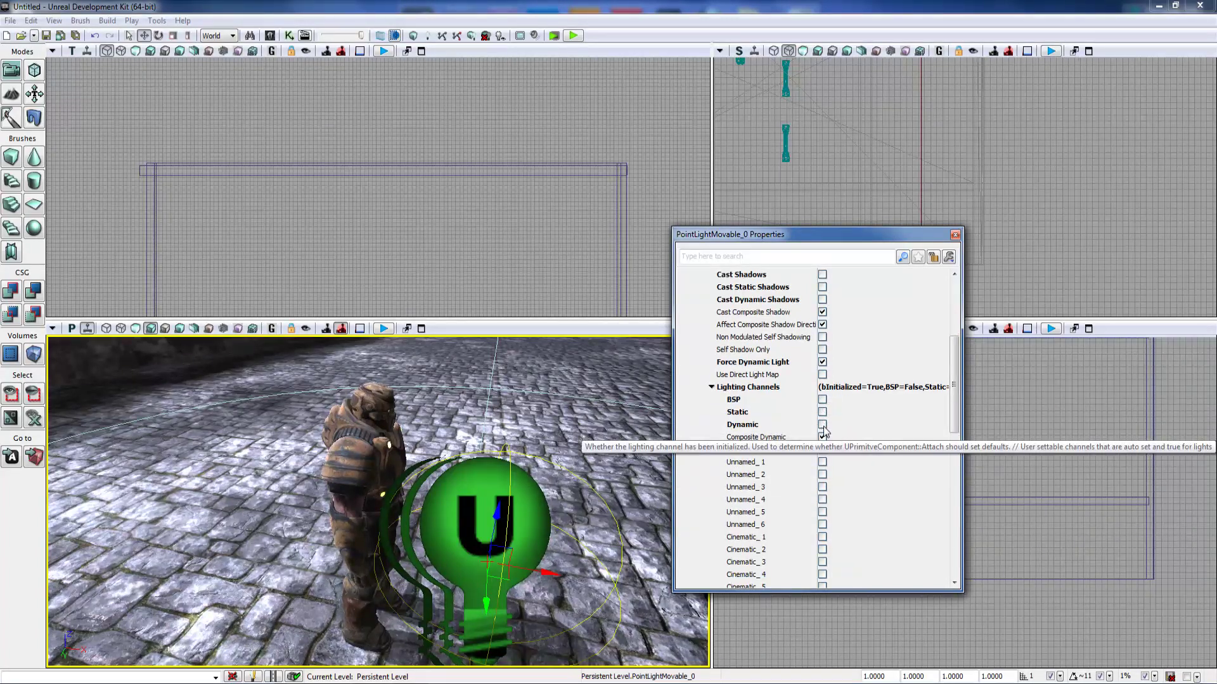
pyautogui.scroll(-2, 849, 445)
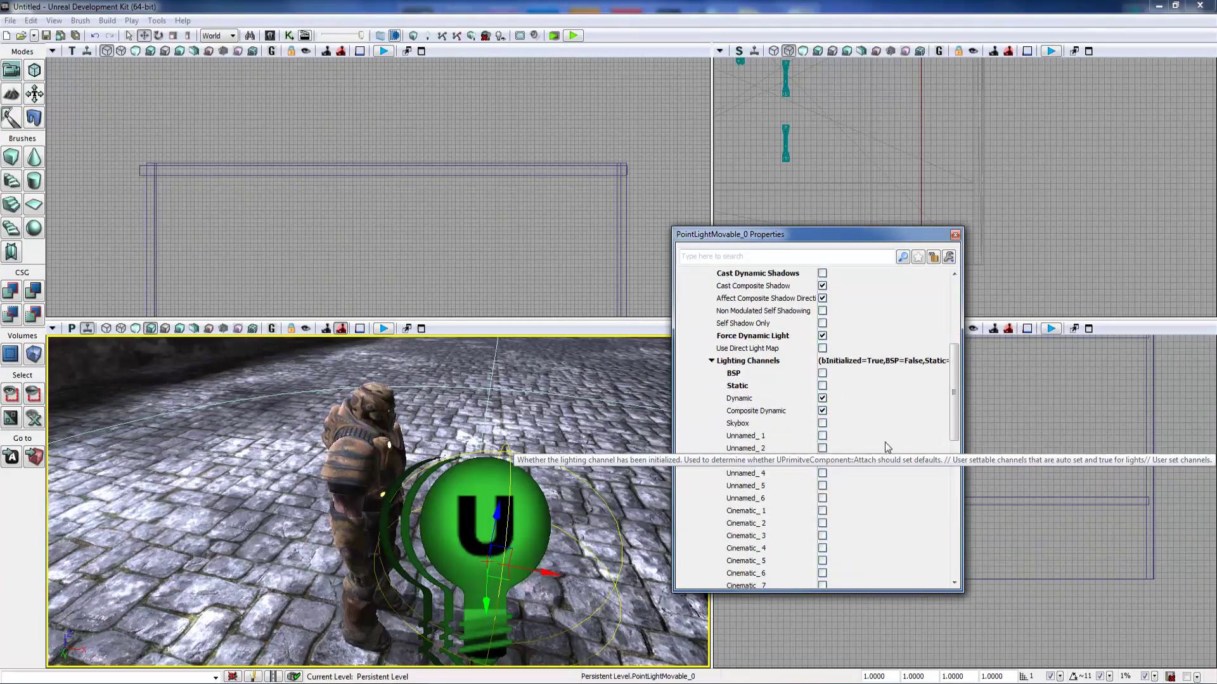
# - Collapse the Light Component settings and reduce the point light's Radius to about 116.5 around the IronGuard
pyautogui.moveTo(558, 469); pyautogui.dragTo(469, 418, button='right')
pyautogui.moveTo(317, 447); pyautogui.dragTo(323, 443, button='right')
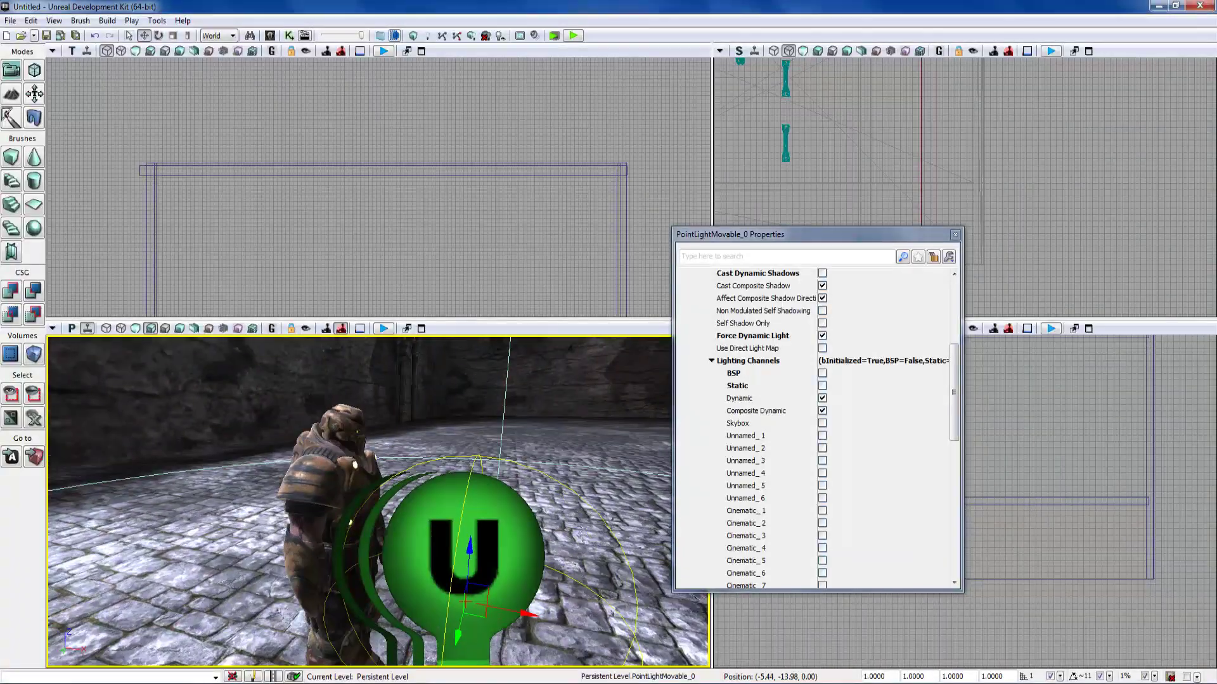
pyautogui.moveTo(960, 403)
pyautogui.mouseDown()
pyautogui.moveTo(962, 527)
pyautogui.moveTo(967, 398)
pyautogui.moveTo(967, 460)
pyautogui.moveTo(967, 415)
pyautogui.mouseUp()
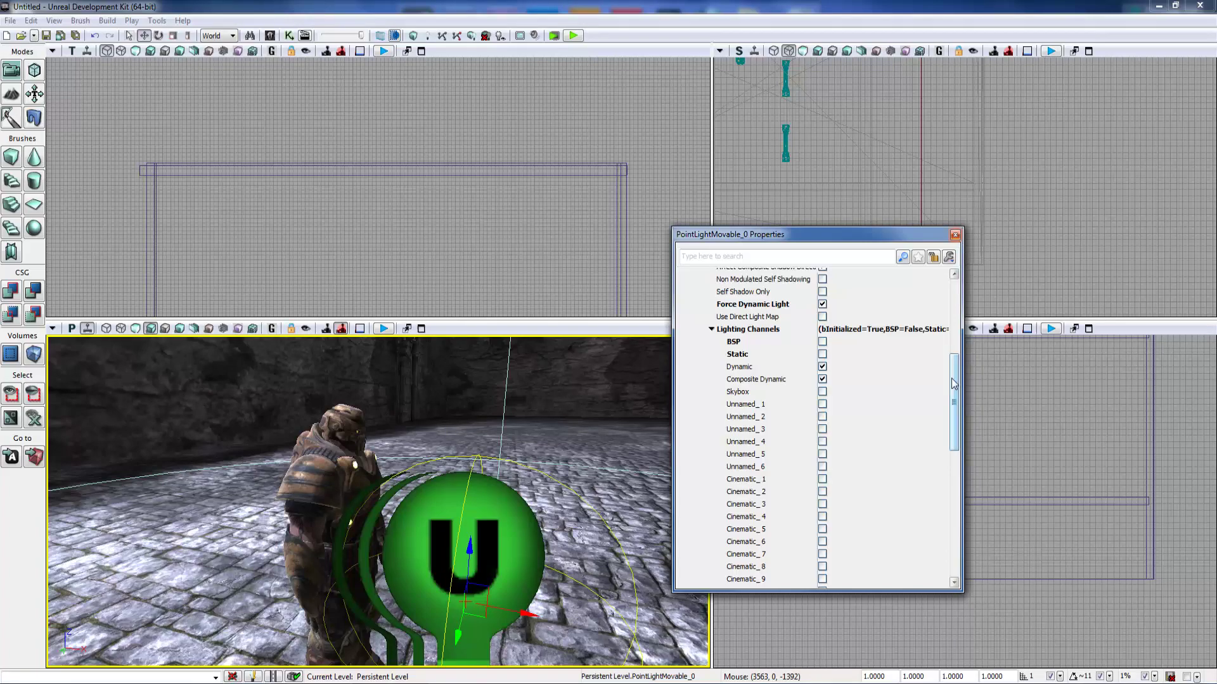
pyautogui.moveTo(952, 379); pyautogui.dragTo(953, 303)
pyautogui.click(713, 391)
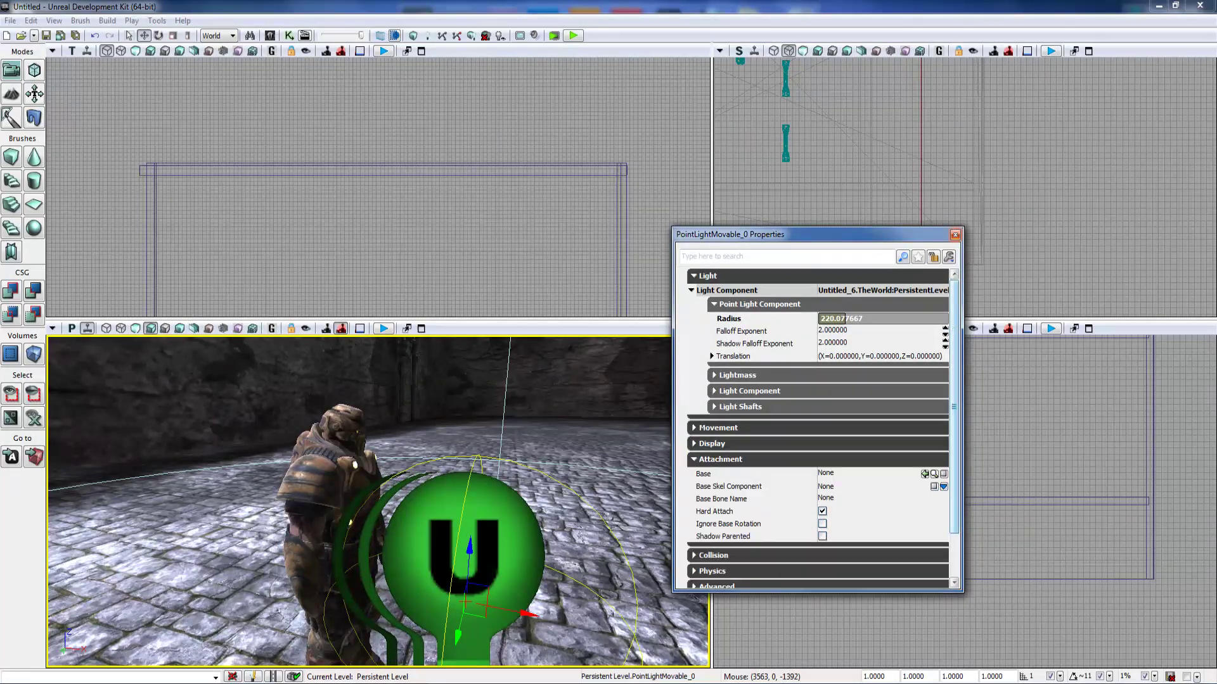
pyautogui.moveTo(380, 500); pyautogui.dragTo(323, 501, button='right')
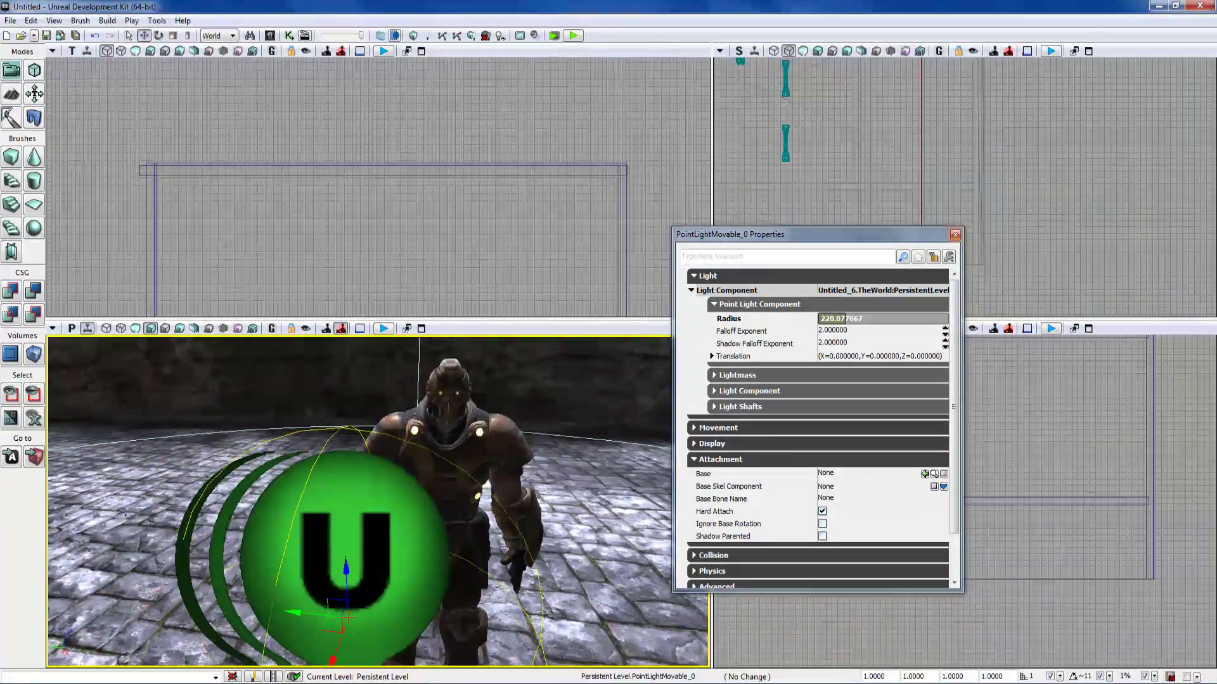
pyautogui.moveTo(324, 501); pyautogui.dragTo(323, 526)
pyautogui.moveTo(380, 500); pyautogui.dragTo(345, 500, button='right')
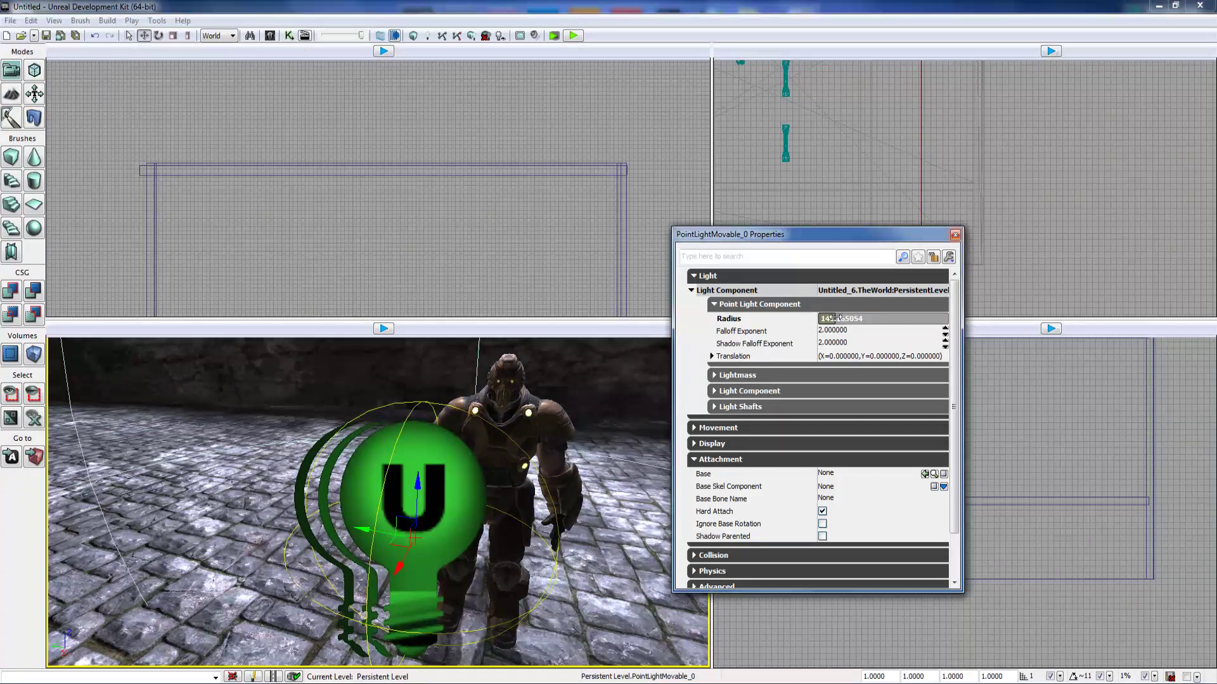
# - Review the point light's Lightmass and Light Shafts settings
pyautogui.click(741, 376)
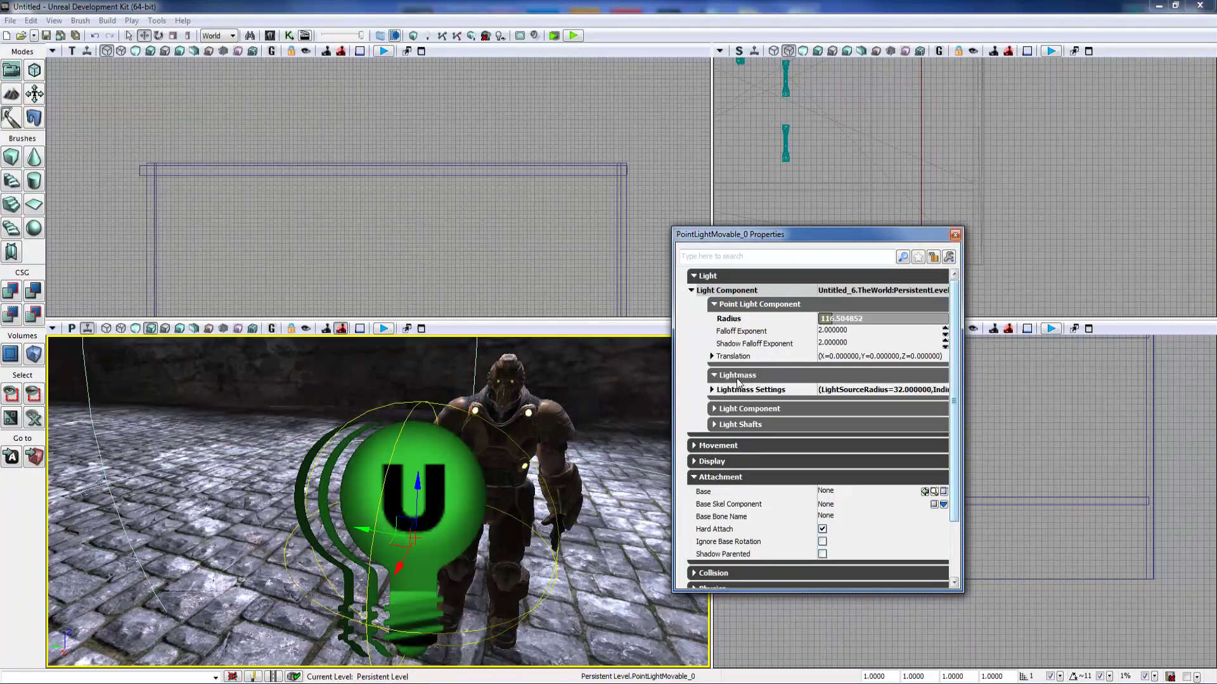
pyautogui.click(743, 376)
pyautogui.click(740, 408)
pyautogui.click(740, 408)
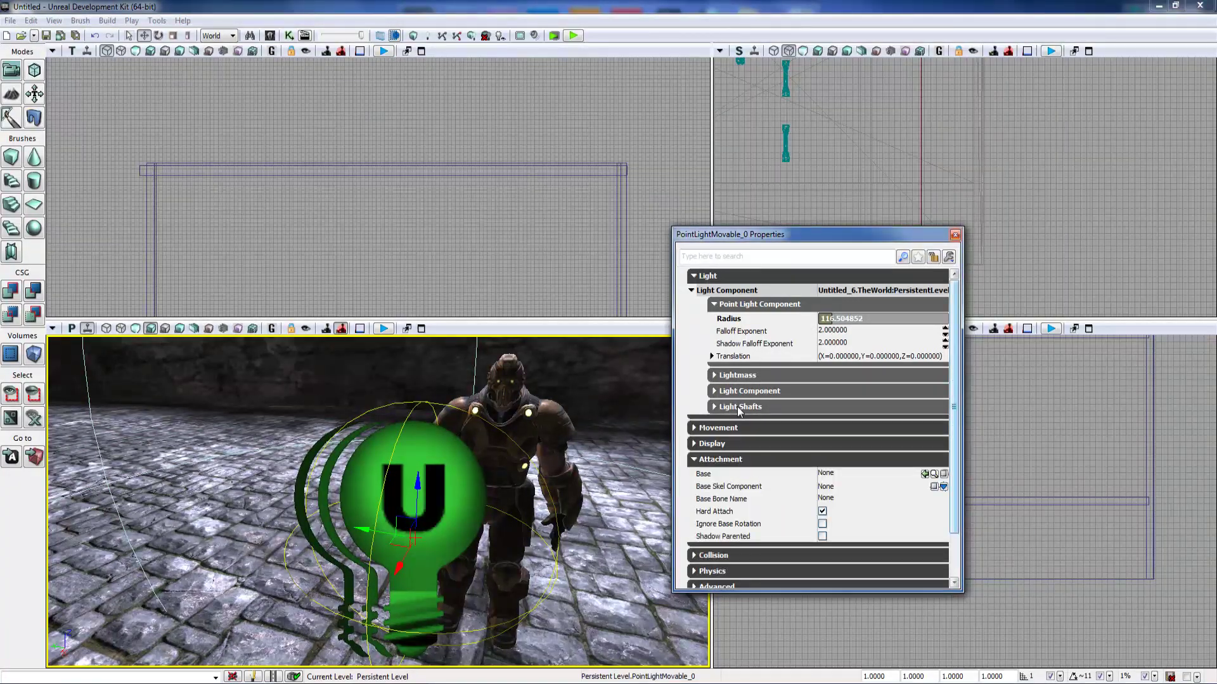
pyautogui.click(740, 406)
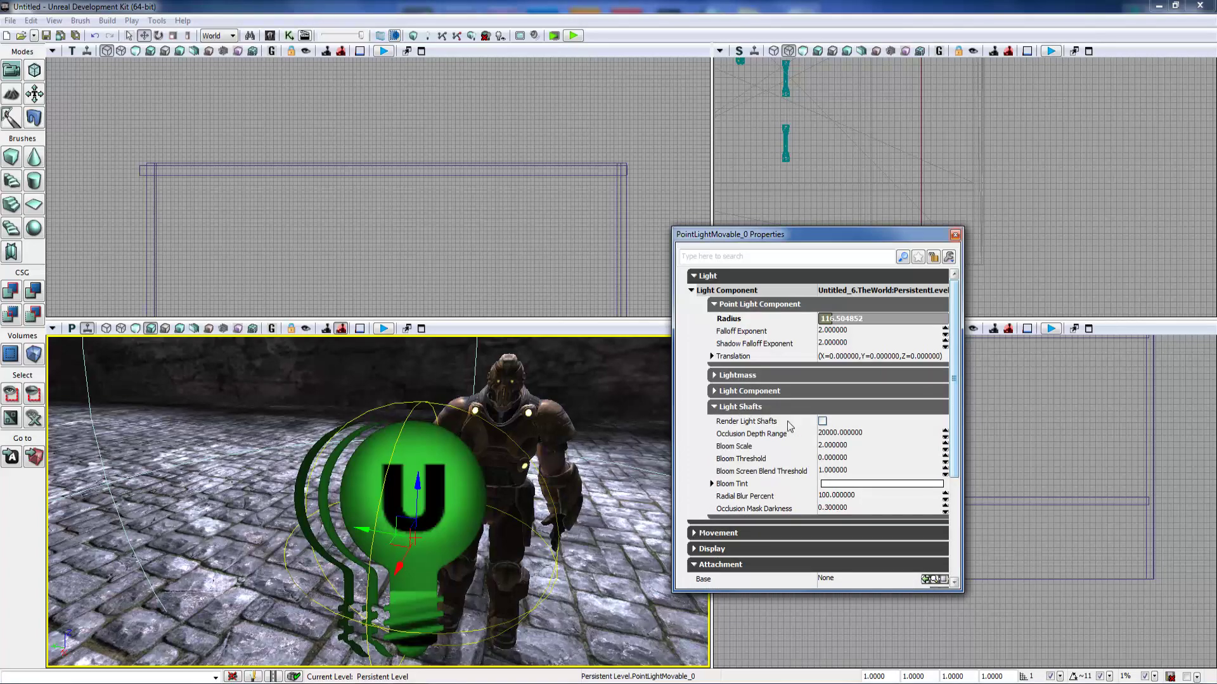
# - Collapse the Light Shafts settings and reposition the movable point light beside the IronGuard's upper body
pyautogui.click(740, 409)
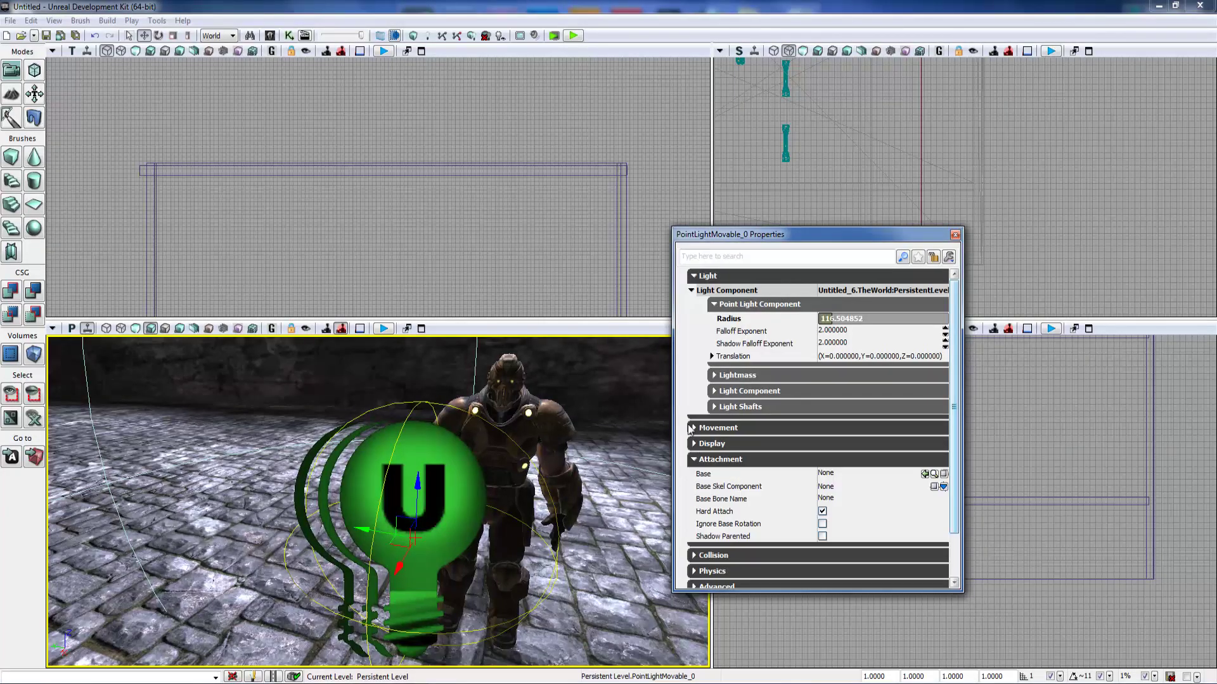
pyautogui.moveTo(949, 363); pyautogui.dragTo(950, 396)
pyautogui.moveTo(545, 472); pyautogui.dragTo(614, 446, button='right')
pyautogui.moveTo(615, 446); pyautogui.dragTo(593, 466)
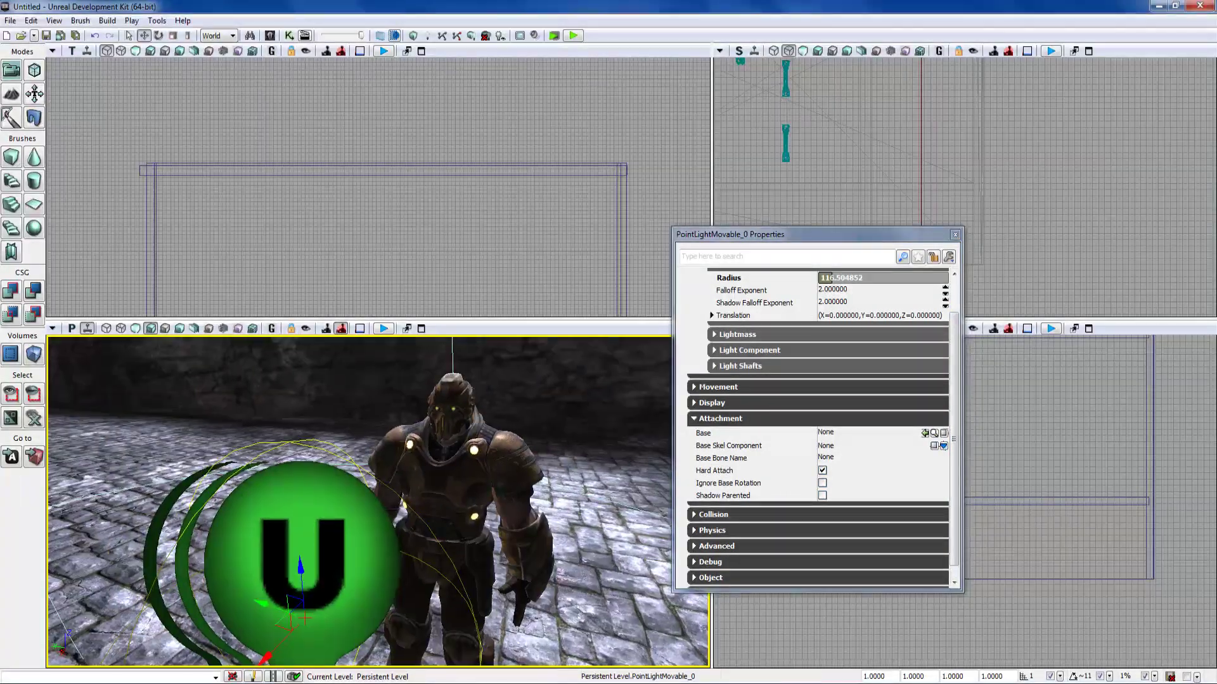
pyautogui.moveTo(437, 596); pyautogui.dragTo(415, 612, button='right')
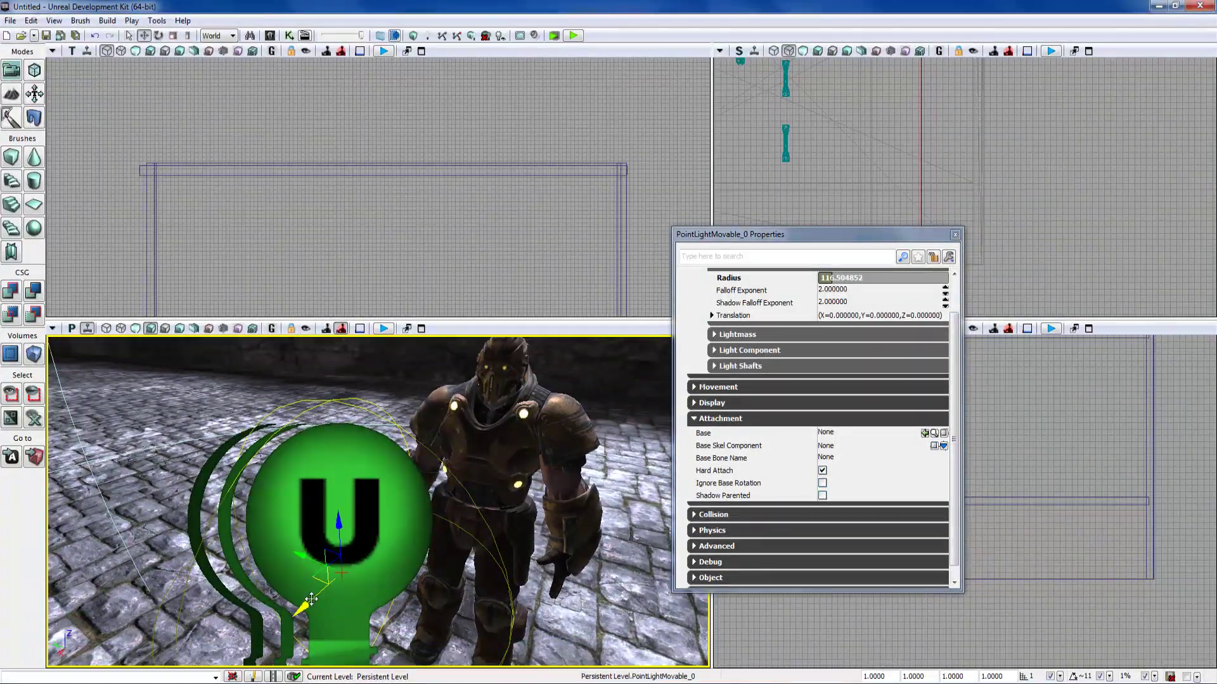
pyautogui.moveTo(311, 605); pyautogui.dragTo(335, 583)
pyautogui.moveTo(356, 515); pyautogui.dragTo(416, 462)
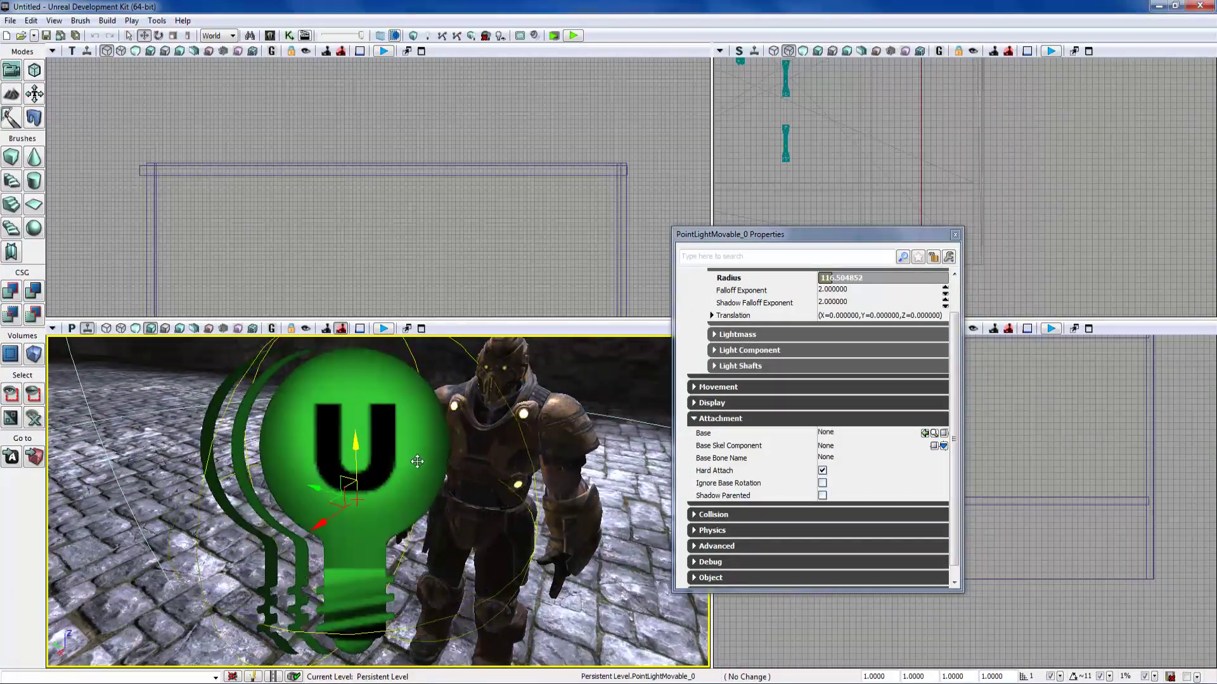
pyautogui.moveTo(416, 462)
pyautogui.mouseDown(button='right')
pyautogui.moveTo(433, 464)
pyautogui.moveTo(415, 449)
pyautogui.mouseUp(button='right')
pyautogui.moveTo(415, 449); pyautogui.dragTo(452, 457)
pyautogui.press('Left')
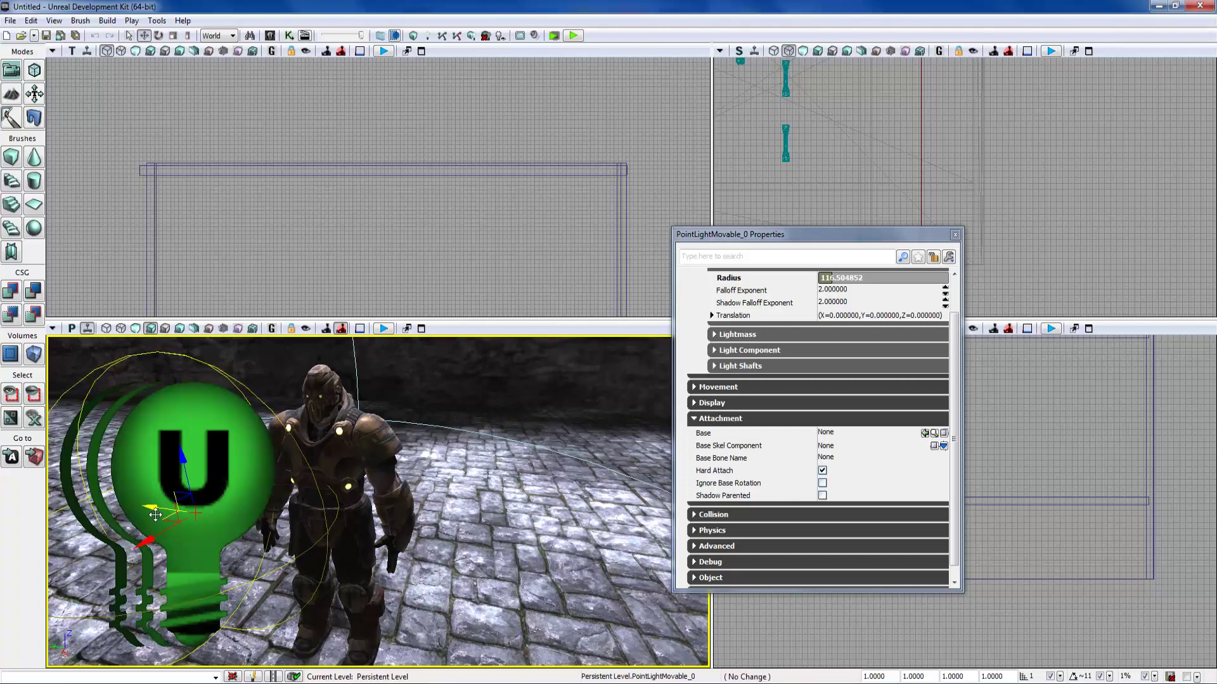
pyautogui.press('Left')
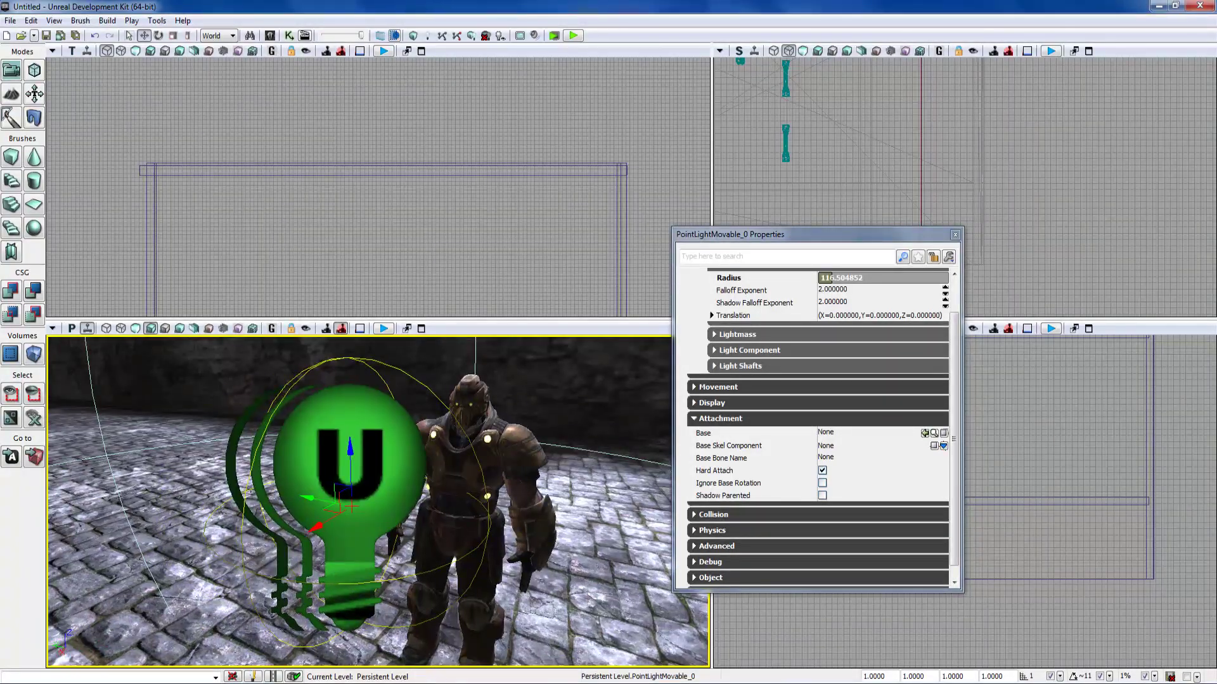
# - Lock the point light's properties, assign the IronGuard skeletal mesh actor as its Attachment Base, and unlock the properties again
pyautogui.click(947, 257)
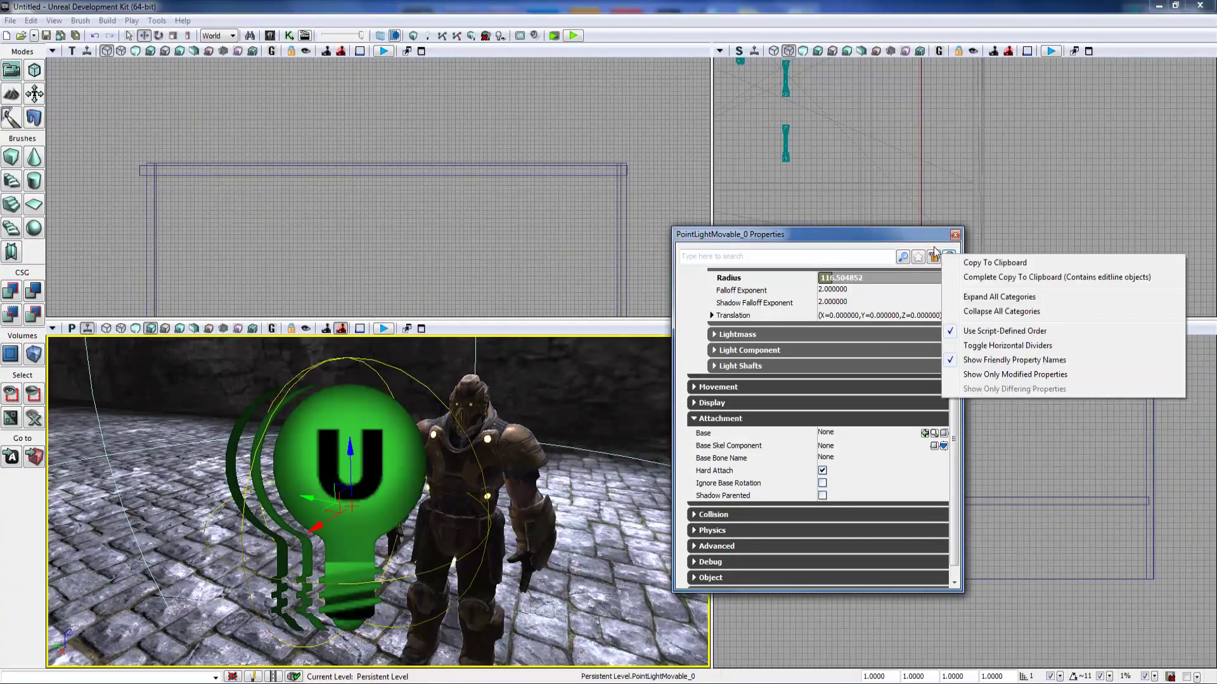
pyautogui.click(934, 257)
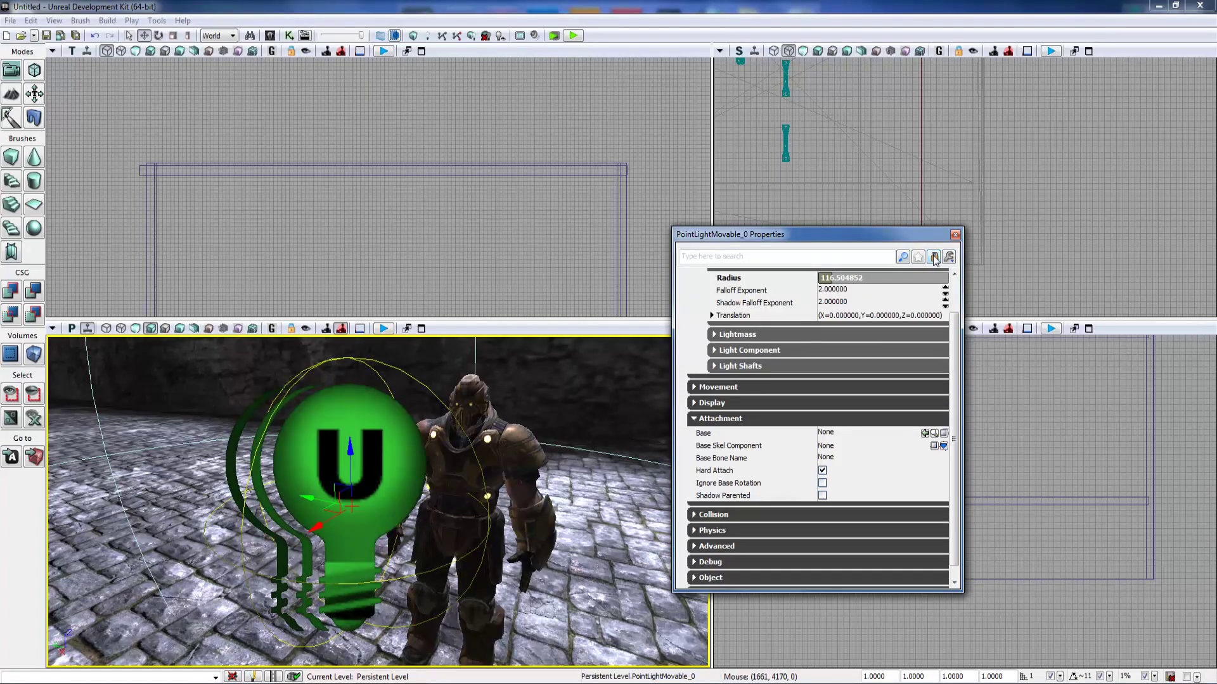
pyautogui.click(470, 472)
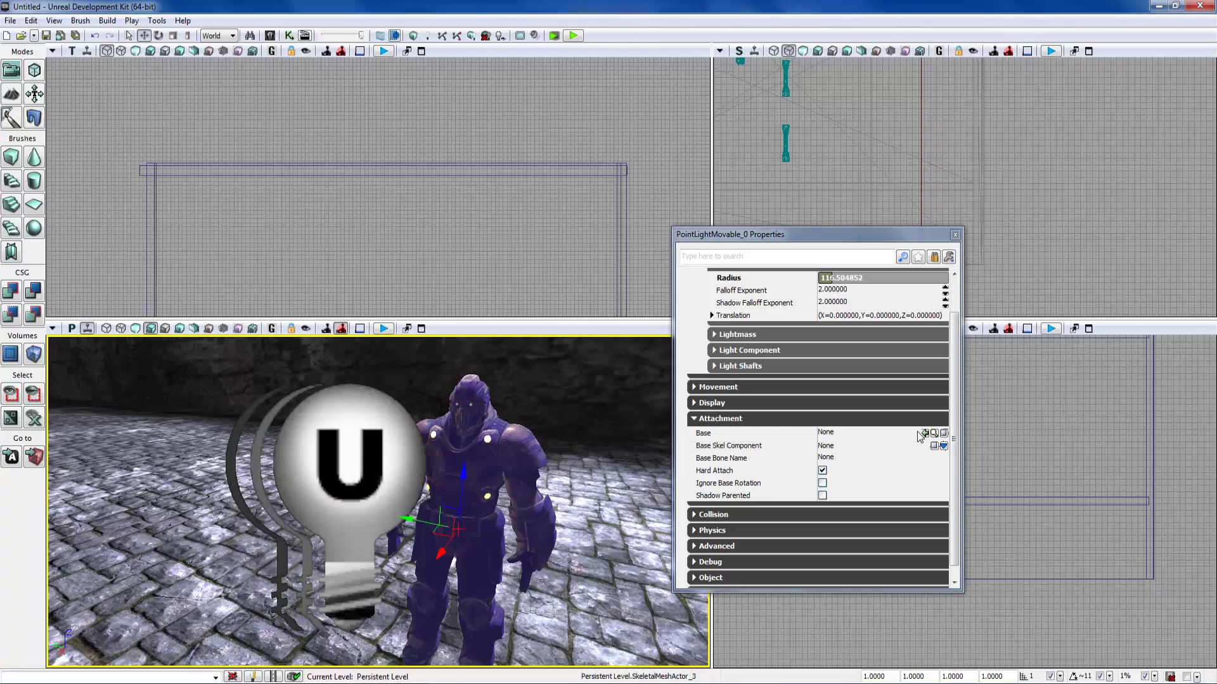
pyautogui.click(925, 433)
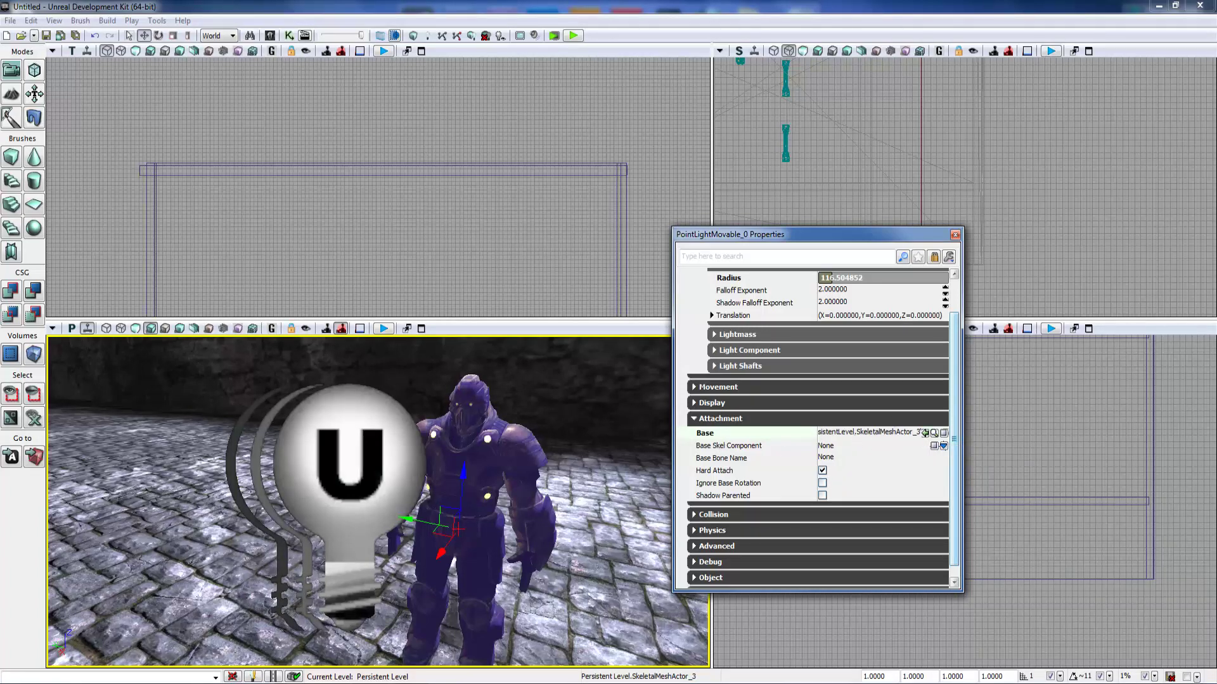
pyautogui.click(350, 485)
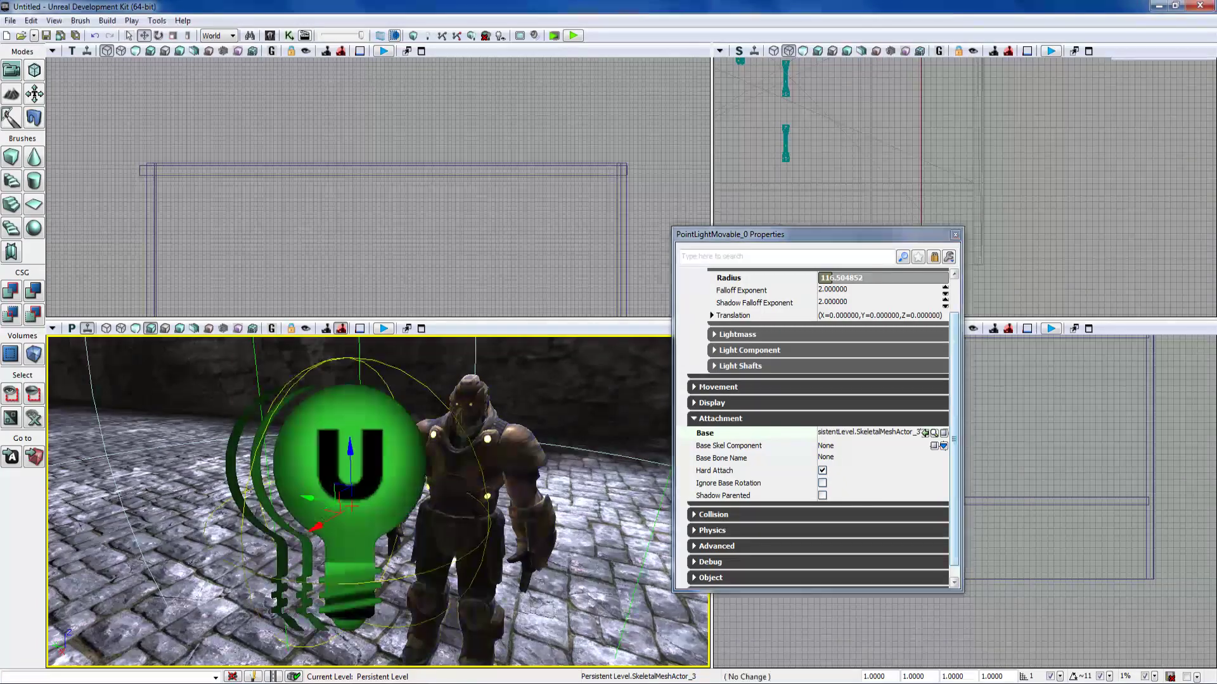
pyautogui.click(935, 258)
# - Examine the attached point light around the IronGuard and review its Attachment settings
pyautogui.moveTo(558, 444); pyautogui.dragTo(438, 437, button='right')
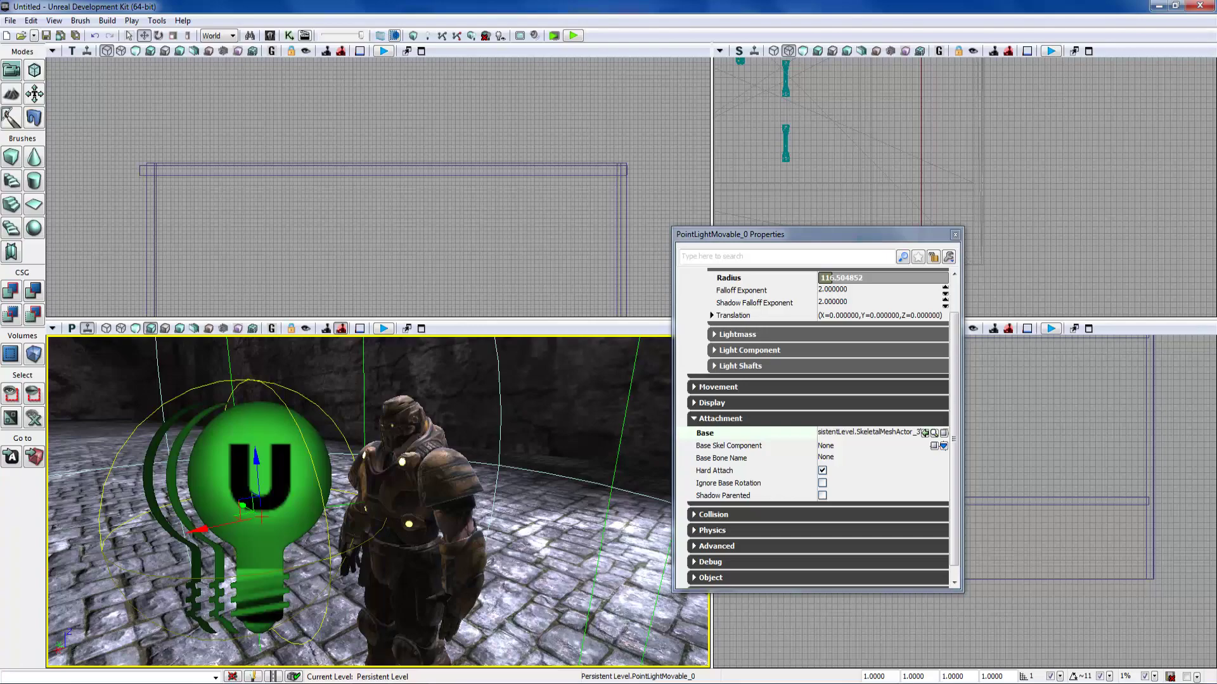
pyautogui.moveTo(437, 437); pyautogui.dragTo(485, 463, button='right')
pyautogui.click(954, 235)
pyautogui.moveTo(608, 412); pyautogui.dragTo(666, 415, button='right')
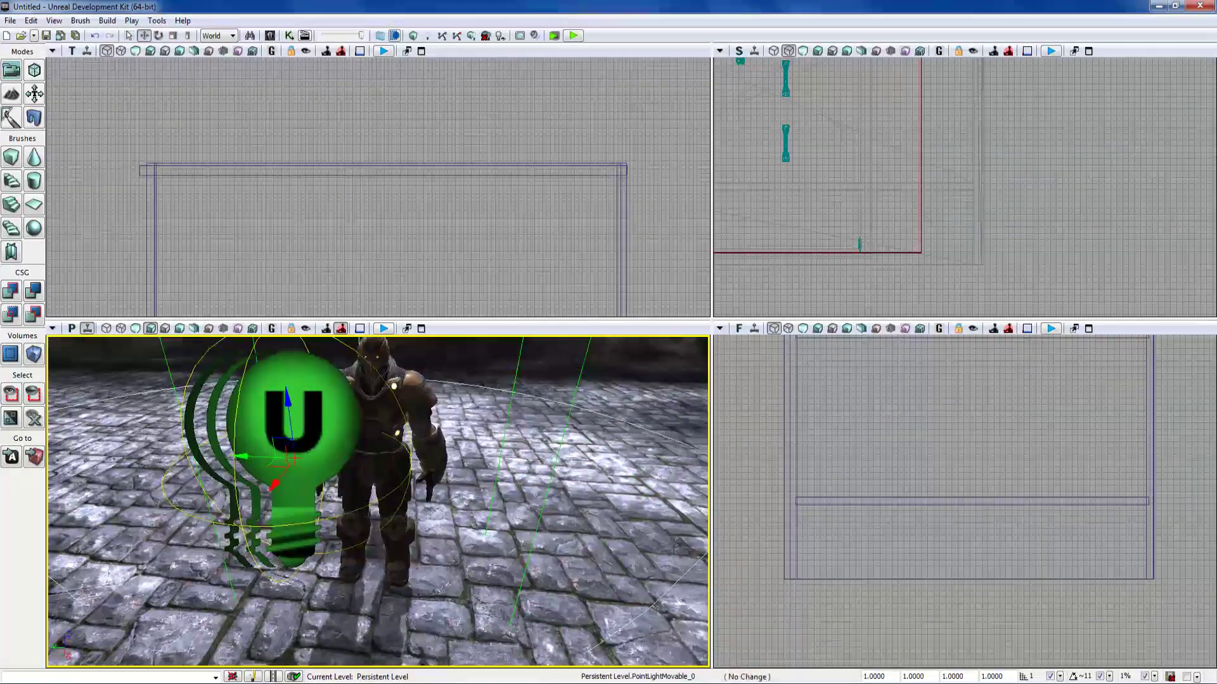
pyautogui.moveTo(665, 415)
pyautogui.mouseDown()
pyautogui.moveTo(669, 381)
pyautogui.moveTo(659, 410)
pyautogui.mouseUp()
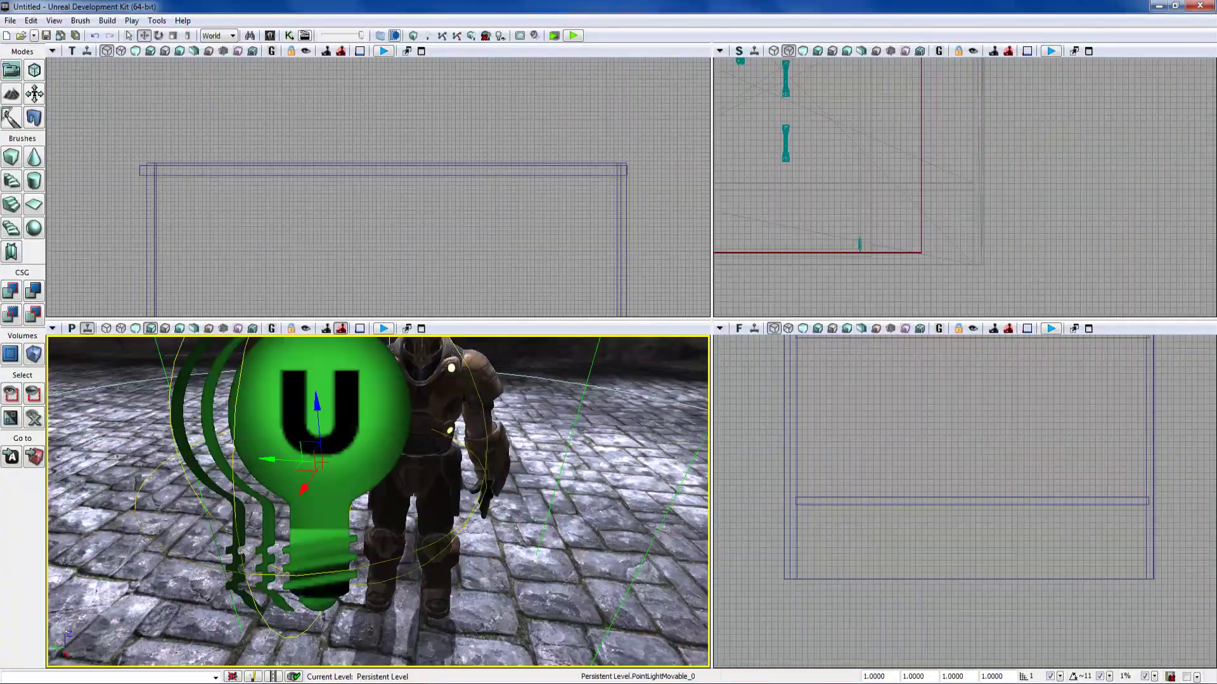
pyautogui.press('F4')
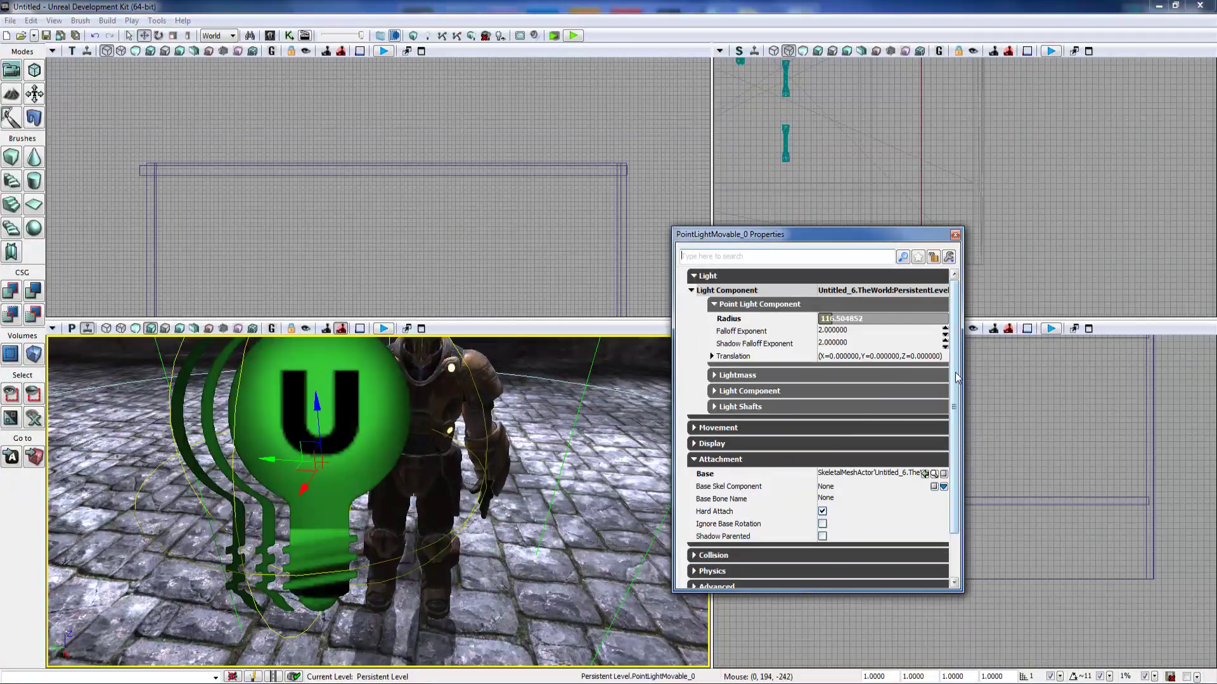
pyautogui.scroll(-3, 954, 378)
pyautogui.moveTo(633, 456)
pyautogui.mouseDown(button='right')
pyautogui.moveTo(652, 437)
pyautogui.moveTo(637, 434)
pyautogui.mouseUp(button='right')
pyautogui.click(953, 489)
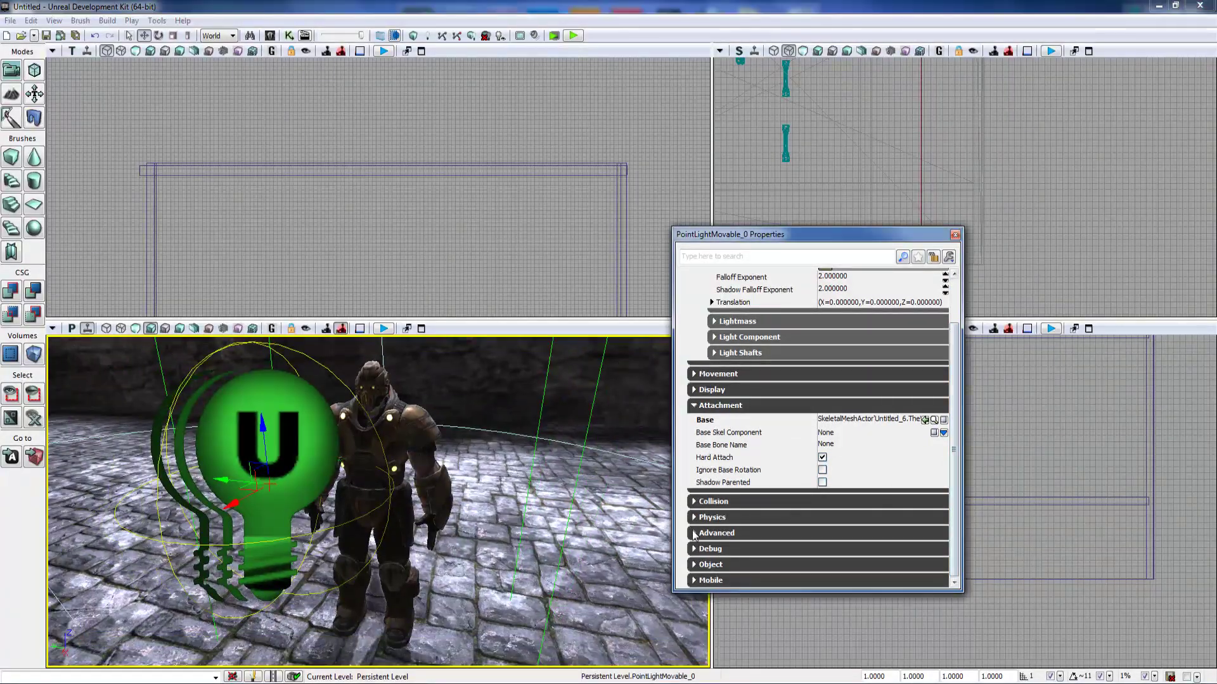
pyautogui.moveTo(656, 519); pyautogui.dragTo(637, 501, button='right')
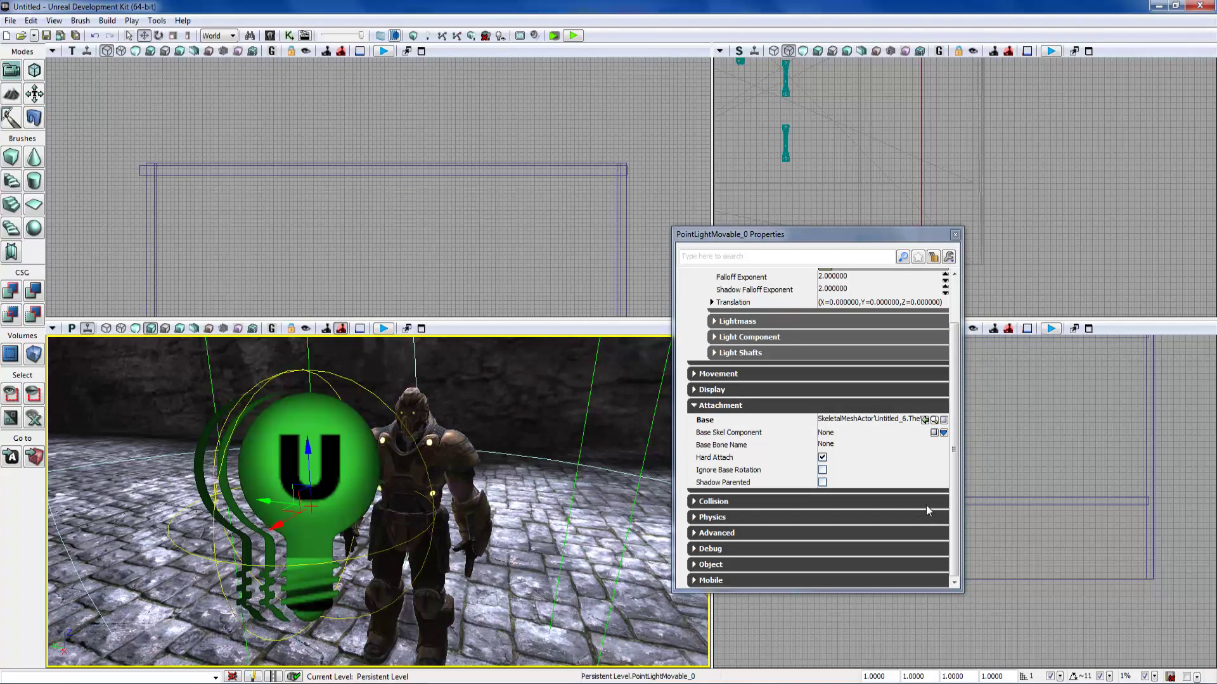
pyautogui.moveTo(955, 503); pyautogui.dragTo(955, 506)
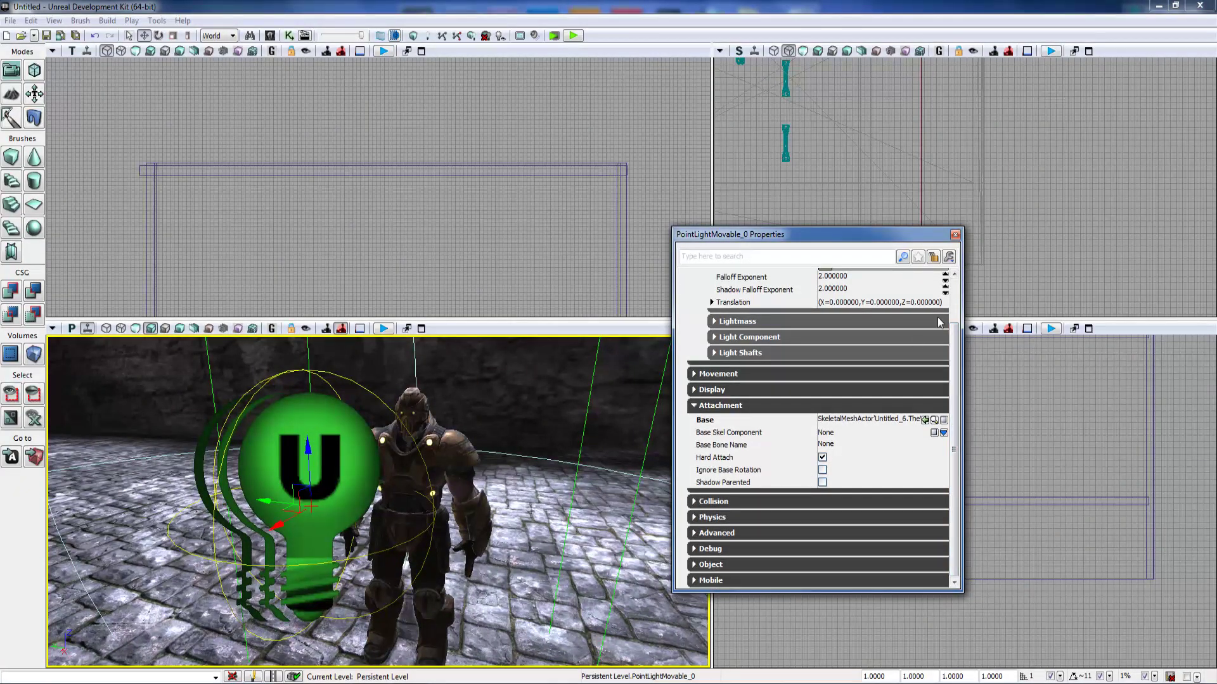
pyautogui.click(955, 235)
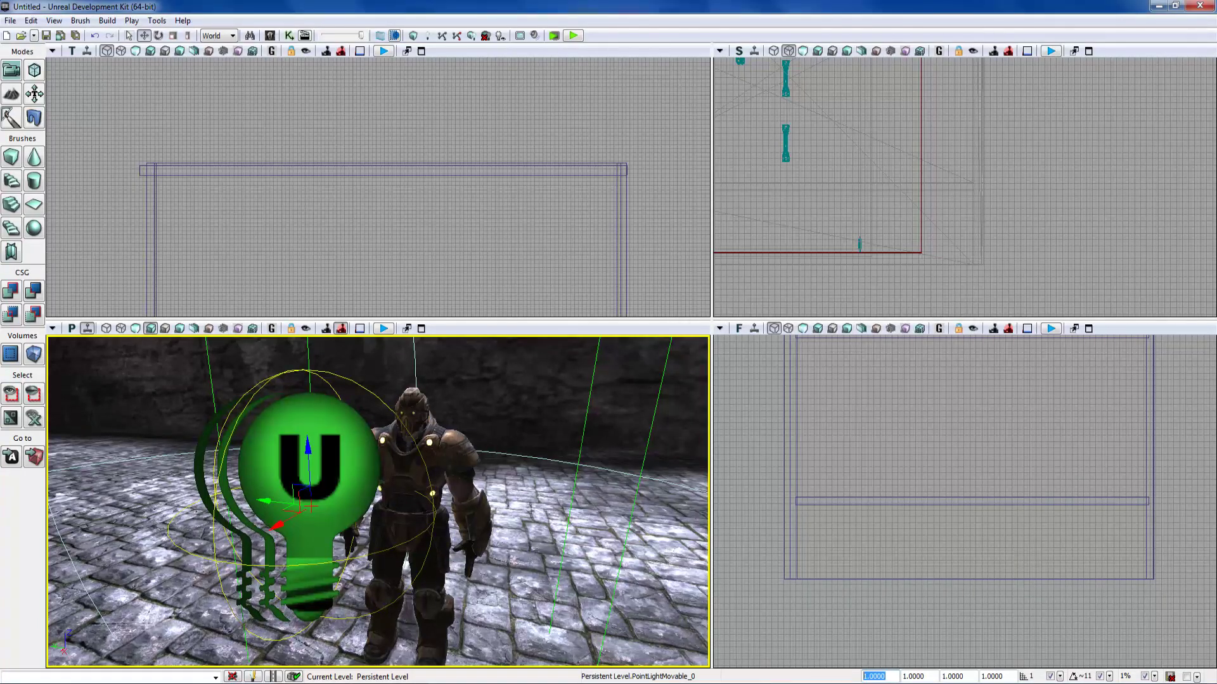
# - Review the point light's Movement settings, including its Physics type, and close its properties
pyautogui.press('F4')
pyautogui.scroll(-1, 729, 444)
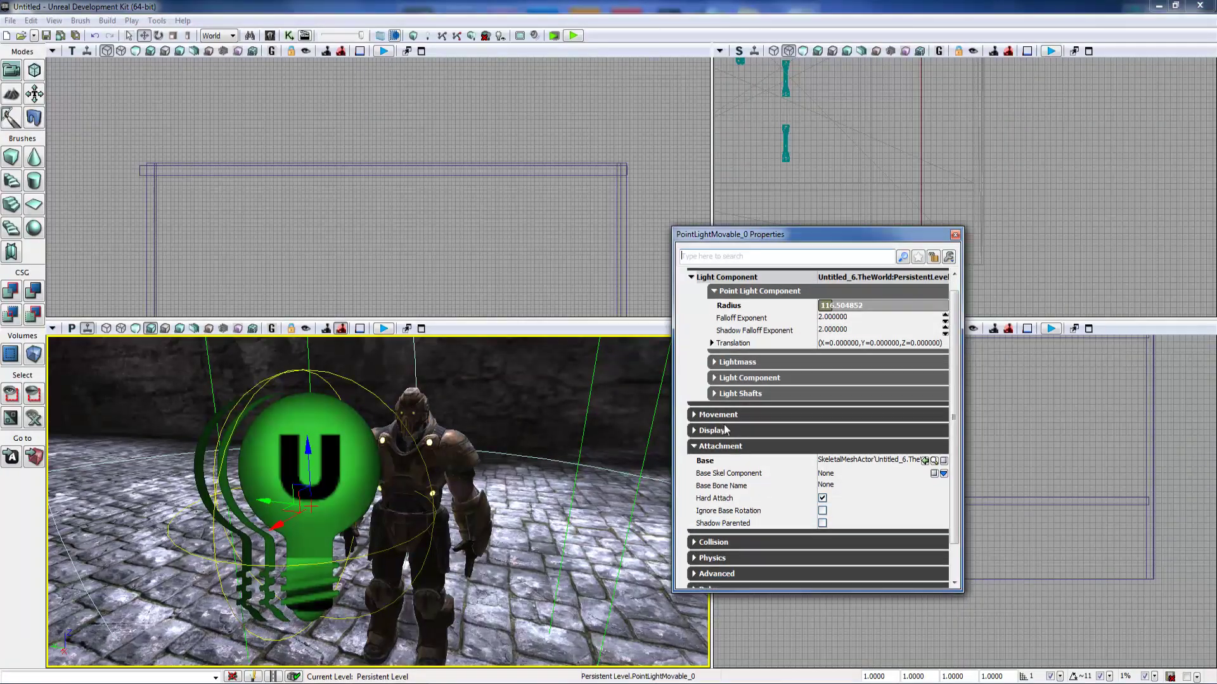
pyautogui.click(719, 417)
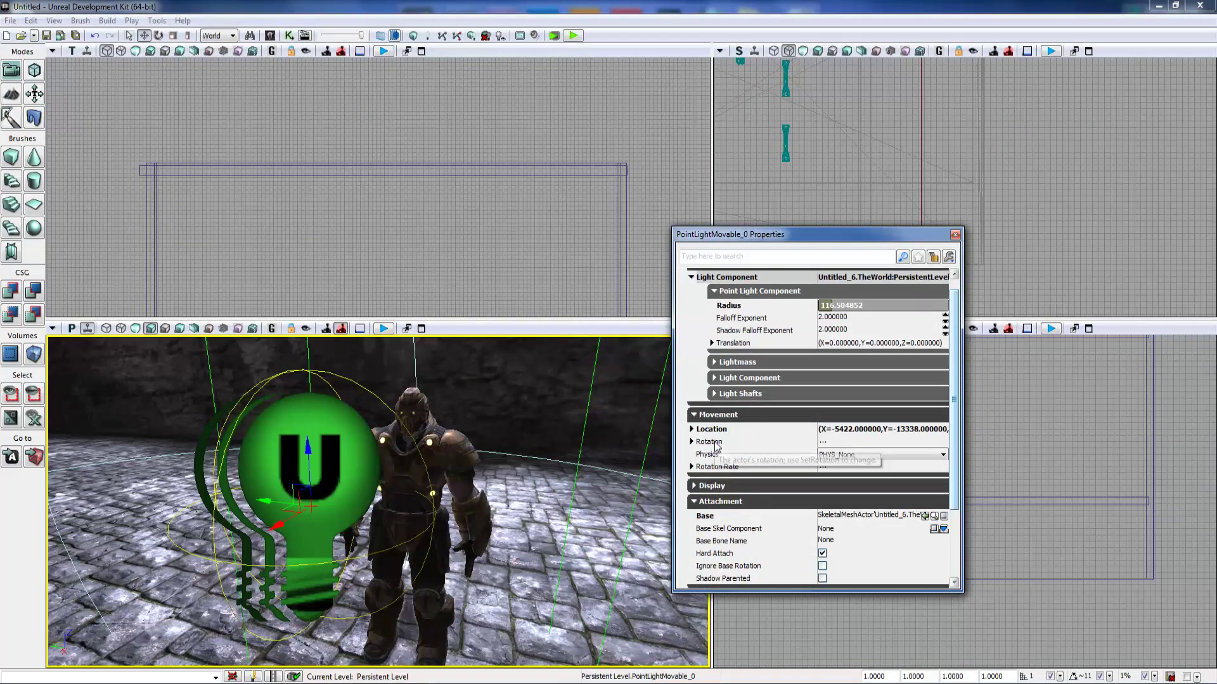
pyautogui.click(718, 415)
pyautogui.scroll(-3, 789, 443)
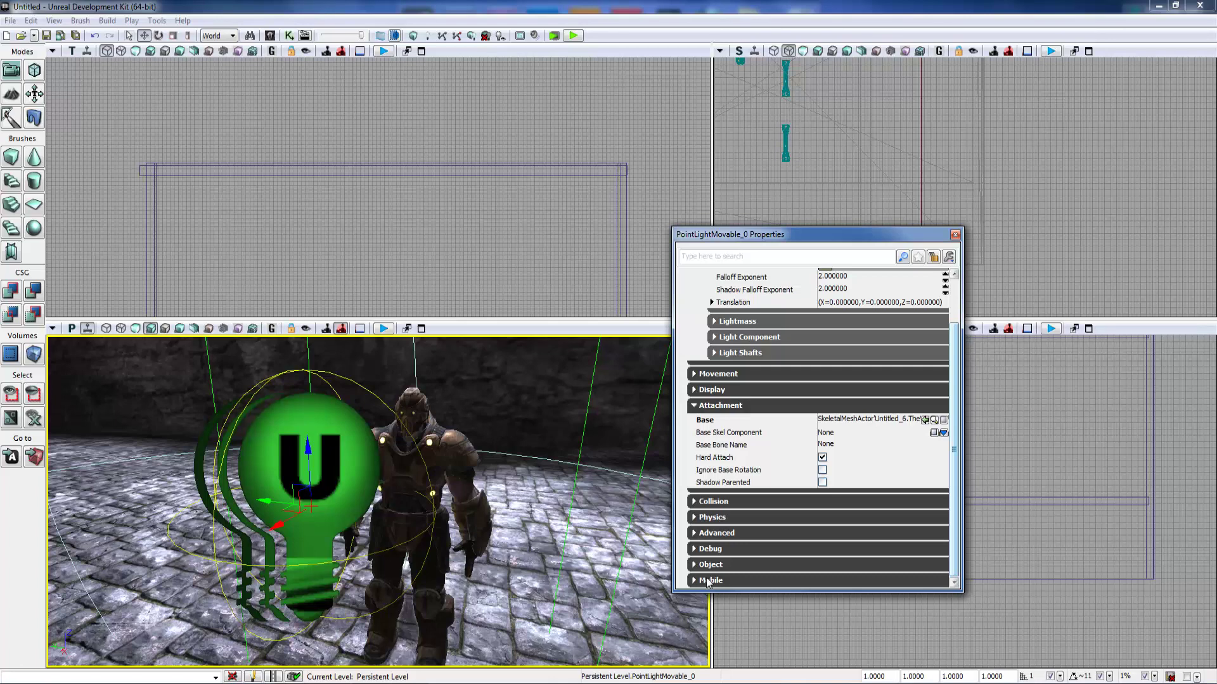
pyautogui.scroll(4, 788, 531)
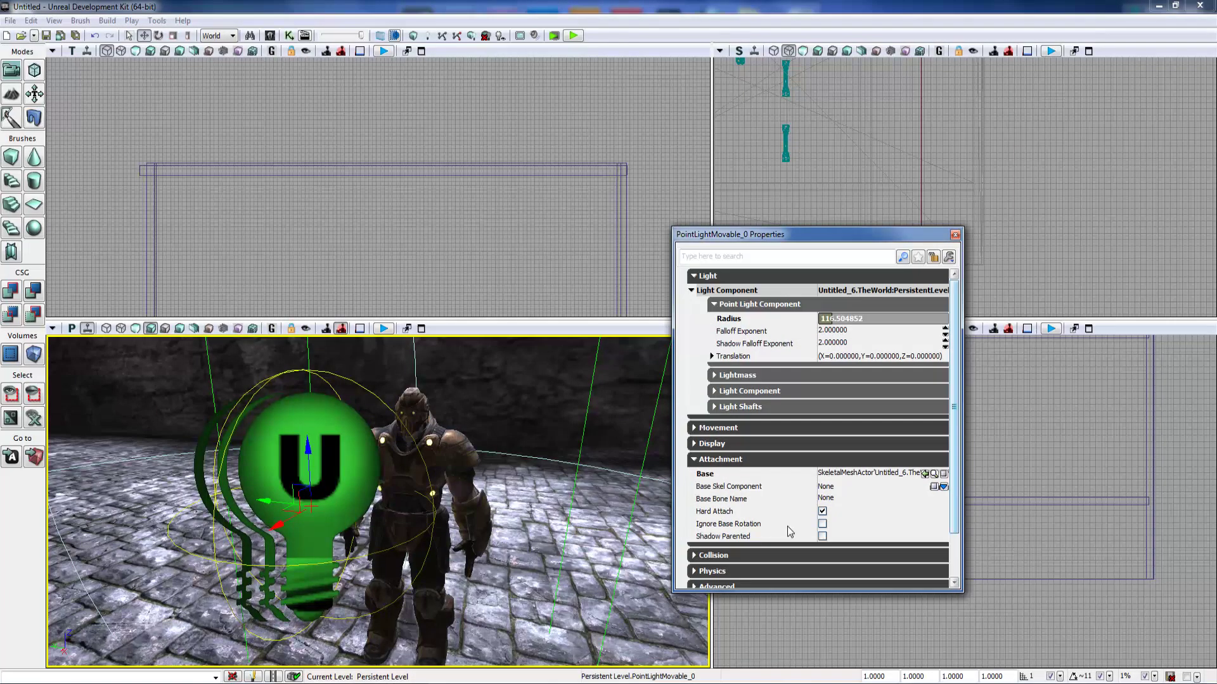
pyautogui.click(718, 428)
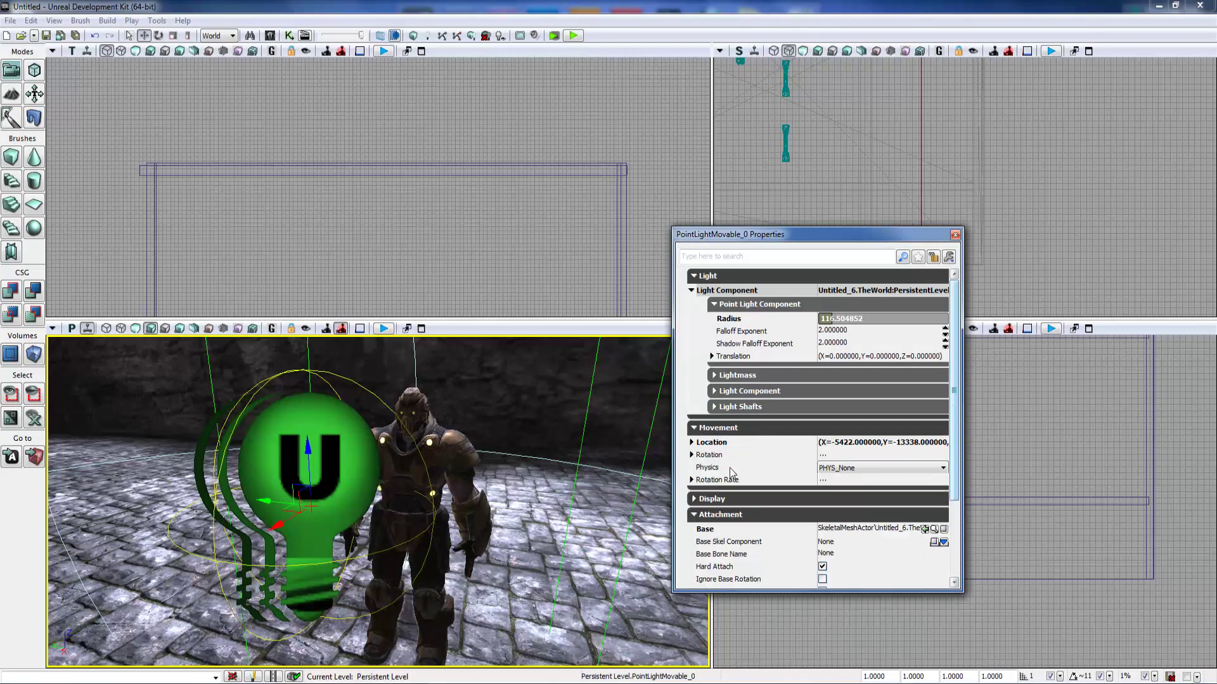
pyautogui.click(955, 235)
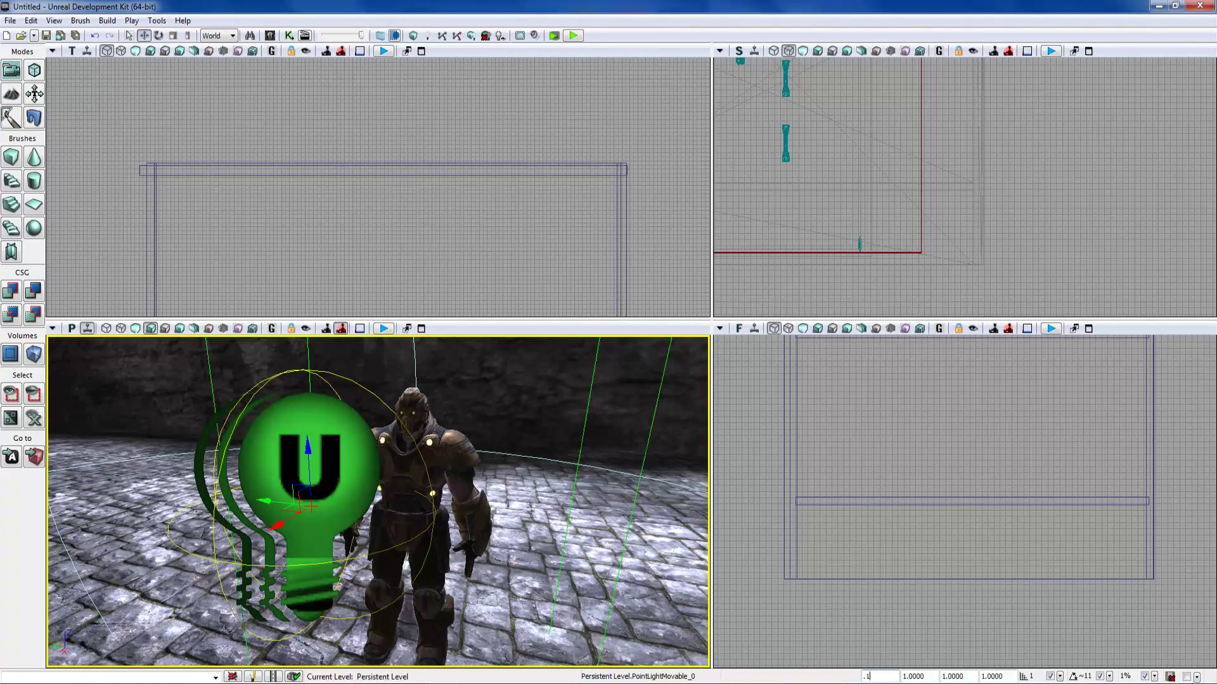
# - Set the point light's draw scale to 0.1 and move it close in front of the IronGuard
pyautogui.press('Return')
pyautogui.moveTo(377, 485)
pyautogui.mouseDown()
pyautogui.moveTo(336, 472)
pyautogui.moveTo(323, 447)
pyautogui.moveTo(365, 472)
pyautogui.moveTo(367, 437)
pyautogui.moveTo(374, 507)
pyautogui.mouseUp()
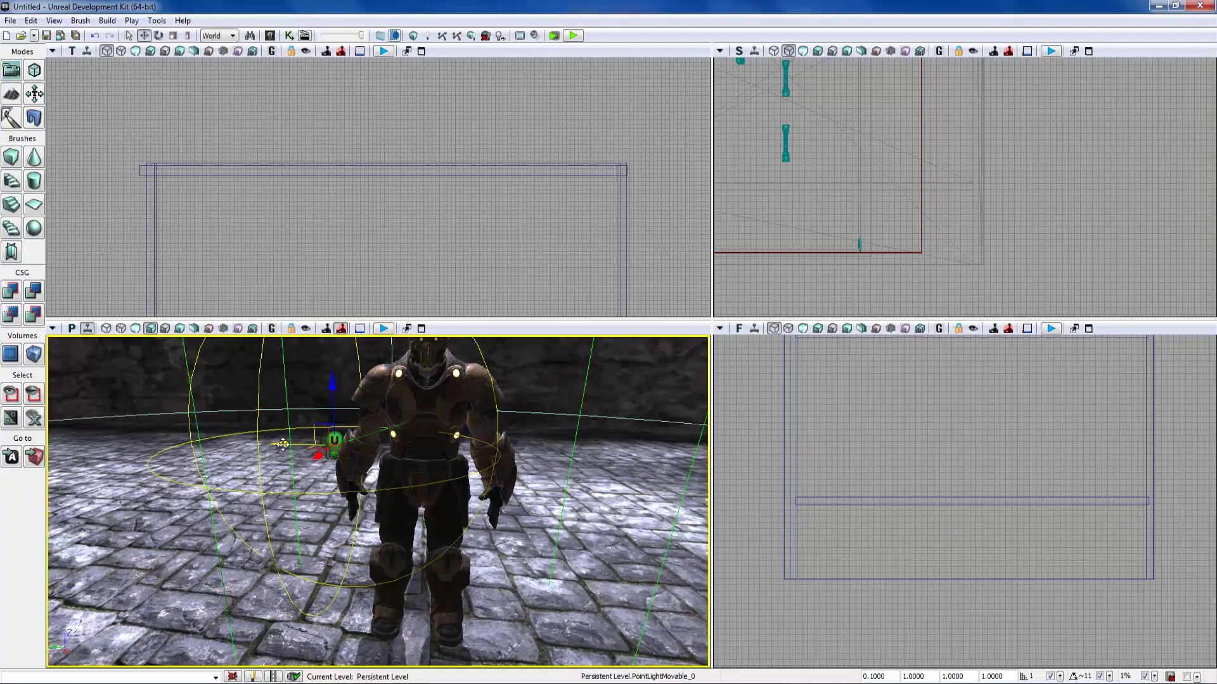
pyautogui.moveTo(283, 442); pyautogui.dragTo(446, 480)
pyautogui.moveTo(446, 480); pyautogui.dragTo(472, 498, button='right')
pyautogui.moveTo(472, 498); pyautogui.dragTo(497, 472)
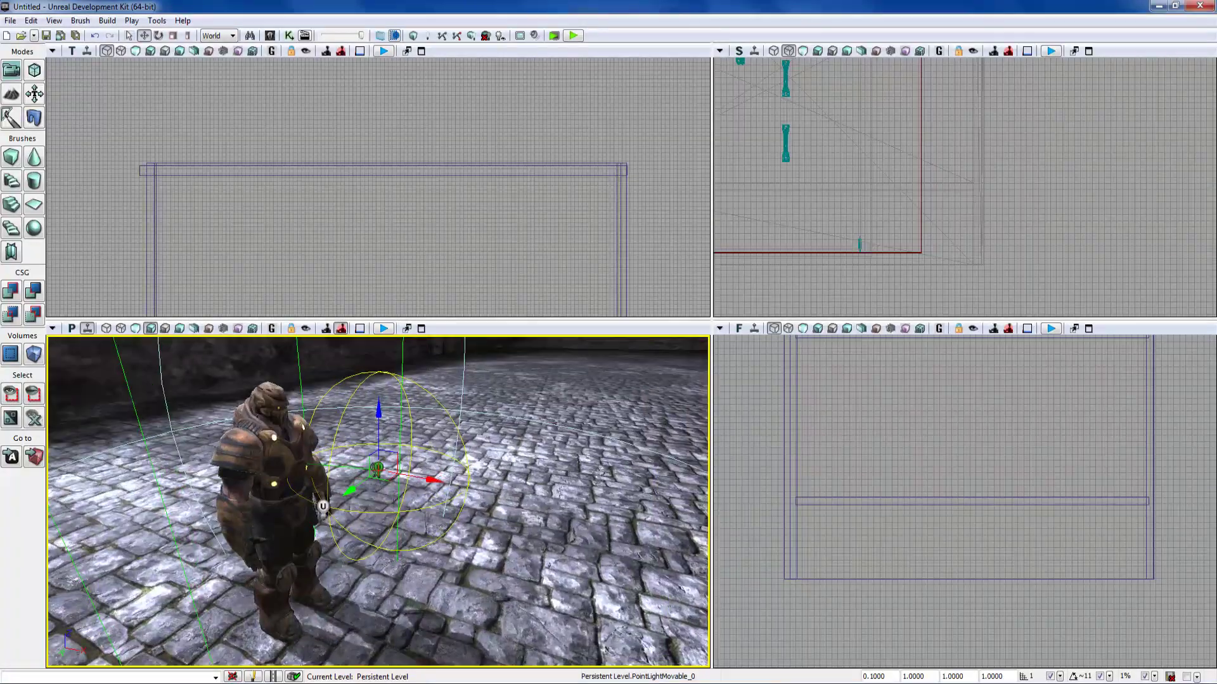
pyautogui.moveTo(427, 485); pyautogui.dragTo(308, 460)
pyautogui.moveTo(309, 460); pyautogui.dragTo(417, 445, button='right')
pyautogui.moveTo(418, 479)
pyautogui.mouseDown()
pyautogui.moveTo(378, 490)
pyautogui.moveTo(384, 501)
pyautogui.moveTo(371, 490)
pyautogui.moveTo(324, 521)
pyautogui.mouseUp()
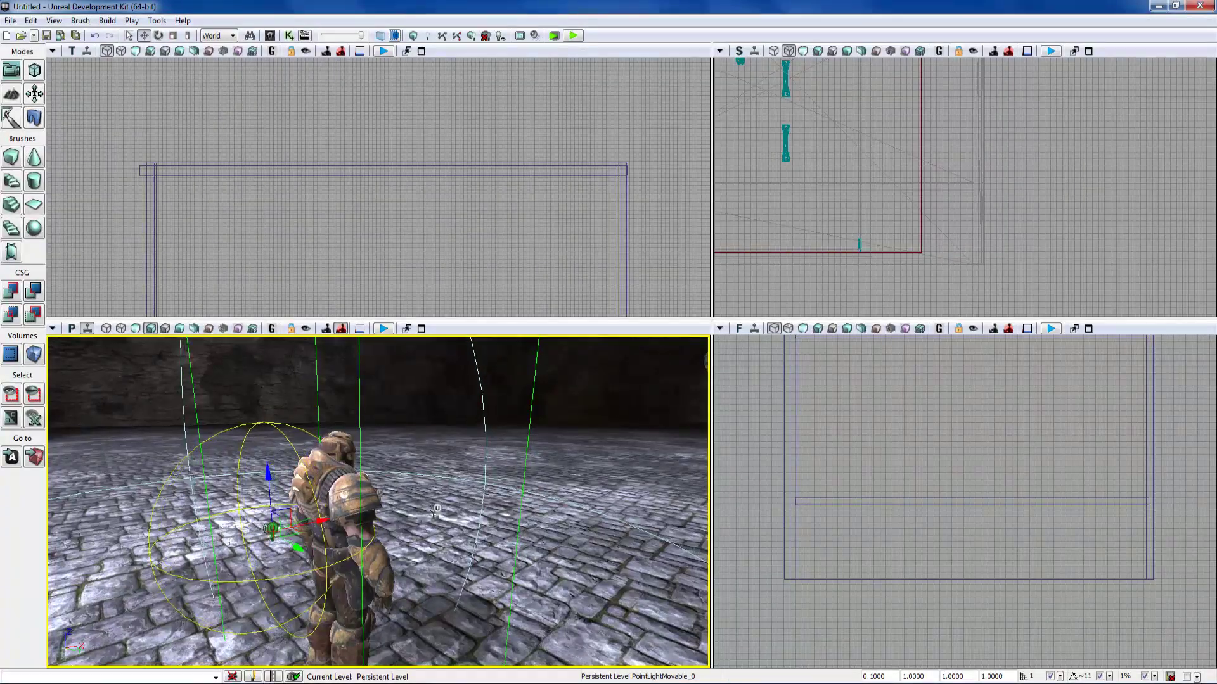
# - Increase the point light's Radius to about 308.85
pyautogui.press('F4')
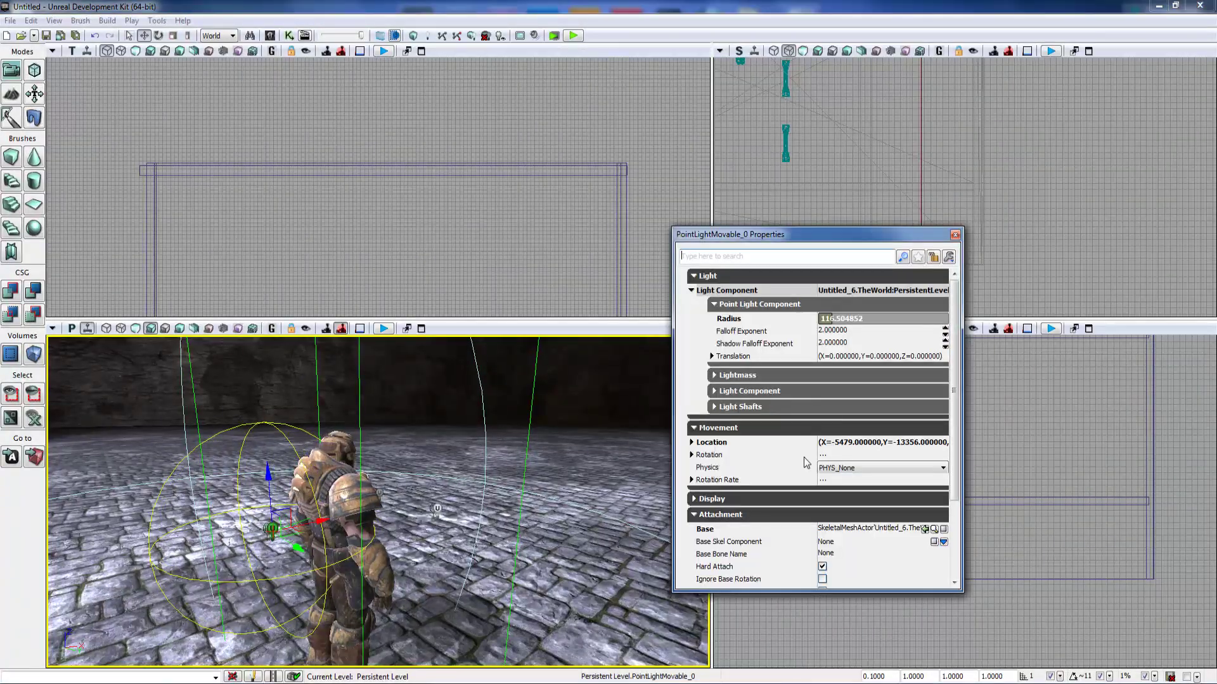
pyautogui.moveTo(954, 346); pyautogui.dragTo(954, 342)
pyautogui.moveTo(833, 319); pyautogui.dragTo(858, 319)
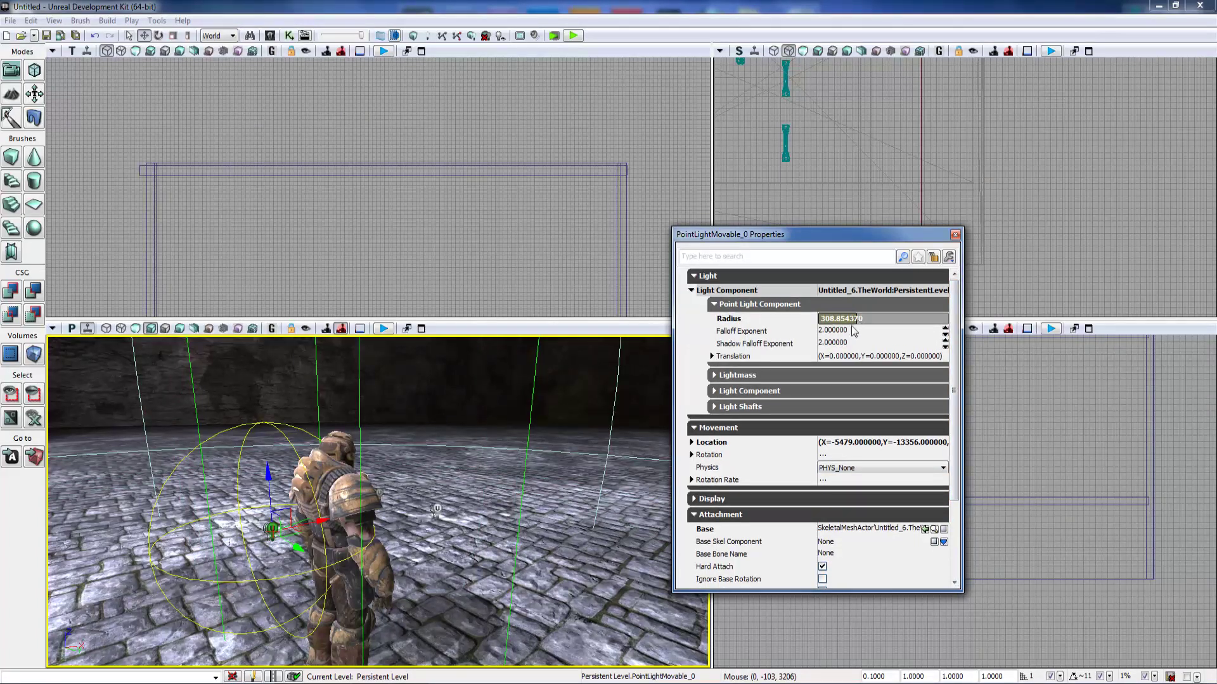
pyautogui.scroll(-3, 887, 519)
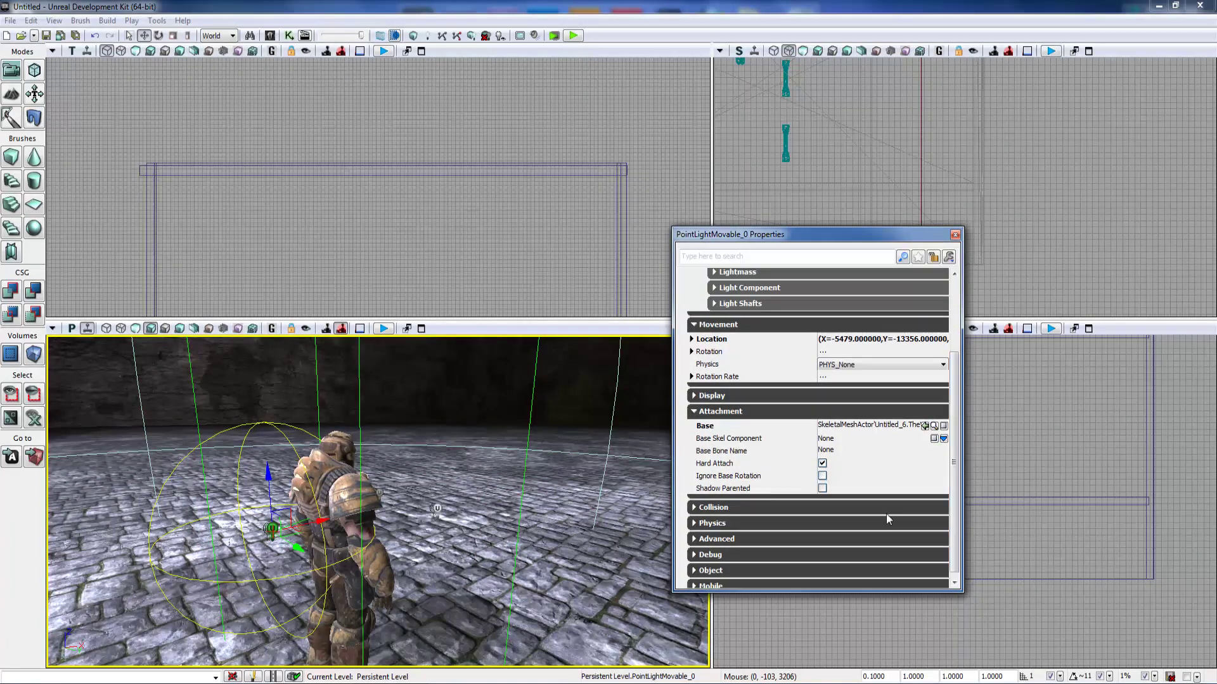
pyautogui.scroll(3, 744, 397)
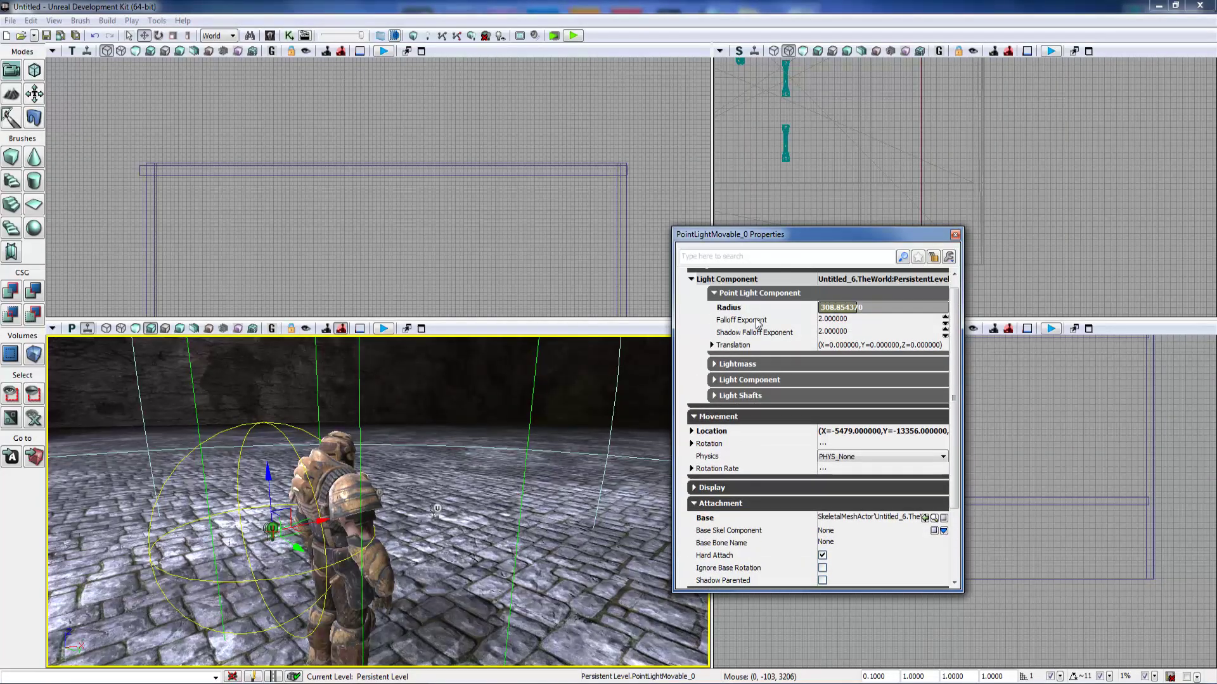
# - Expand the Light Component settings and change the point light's Light Color to orange
pyautogui.click(747, 380)
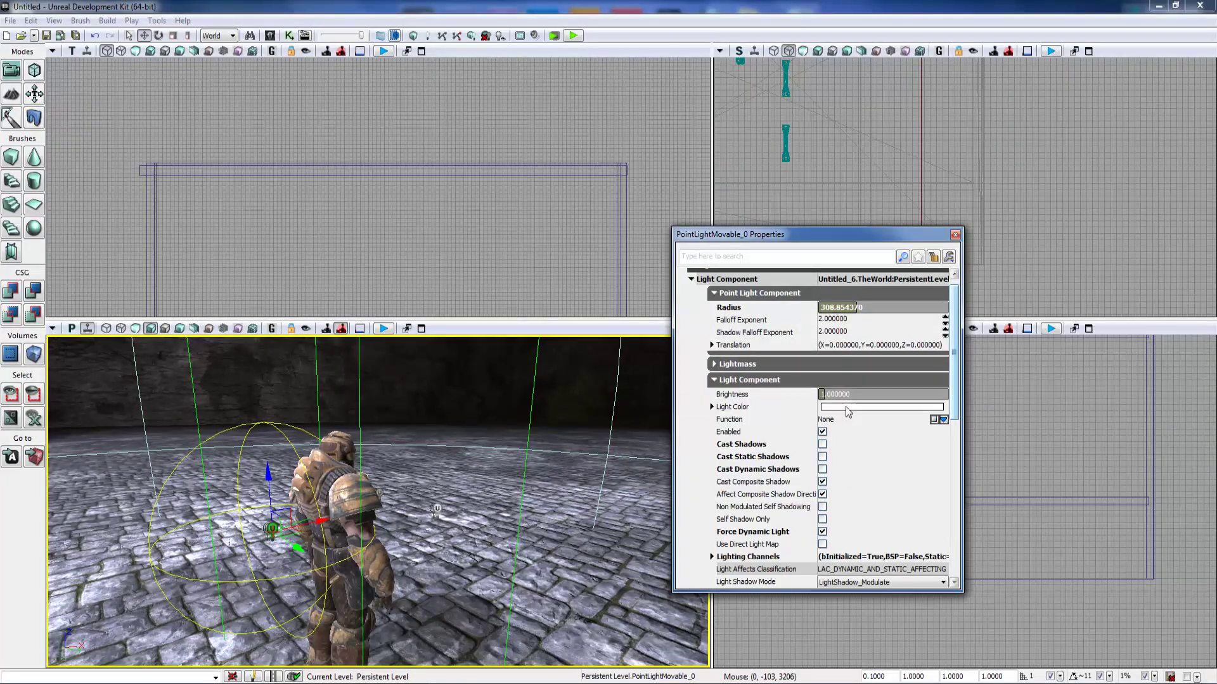
pyautogui.click(846, 407)
pyautogui.moveTo(610, 320)
pyautogui.mouseDown()
pyautogui.moveTo(602, 313)
pyautogui.moveTo(597, 333)
pyautogui.moveTo(609, 347)
pyautogui.moveTo(565, 327)
pyautogui.moveTo(564, 255)
pyautogui.moveTo(607, 279)
pyautogui.moveTo(628, 323)
pyautogui.mouseUp()
pyautogui.click(599, 434)
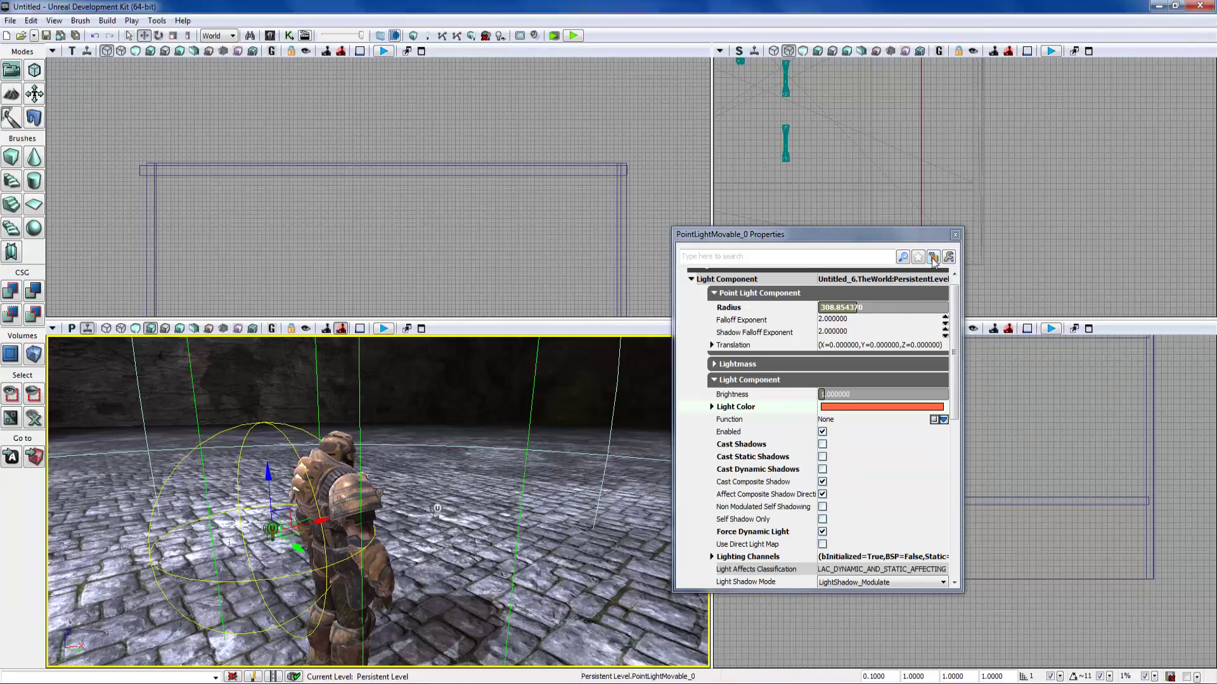
# - Deselect the light and turn on Game View in the perspective viewport to show the lit IronGuard without editor markers
pyautogui.moveTo(378, 501); pyautogui.dragTo(381, 527, button='right')
pyautogui.click(533, 558)
pyautogui.click(272, 329)
pyautogui.click(431, 539)
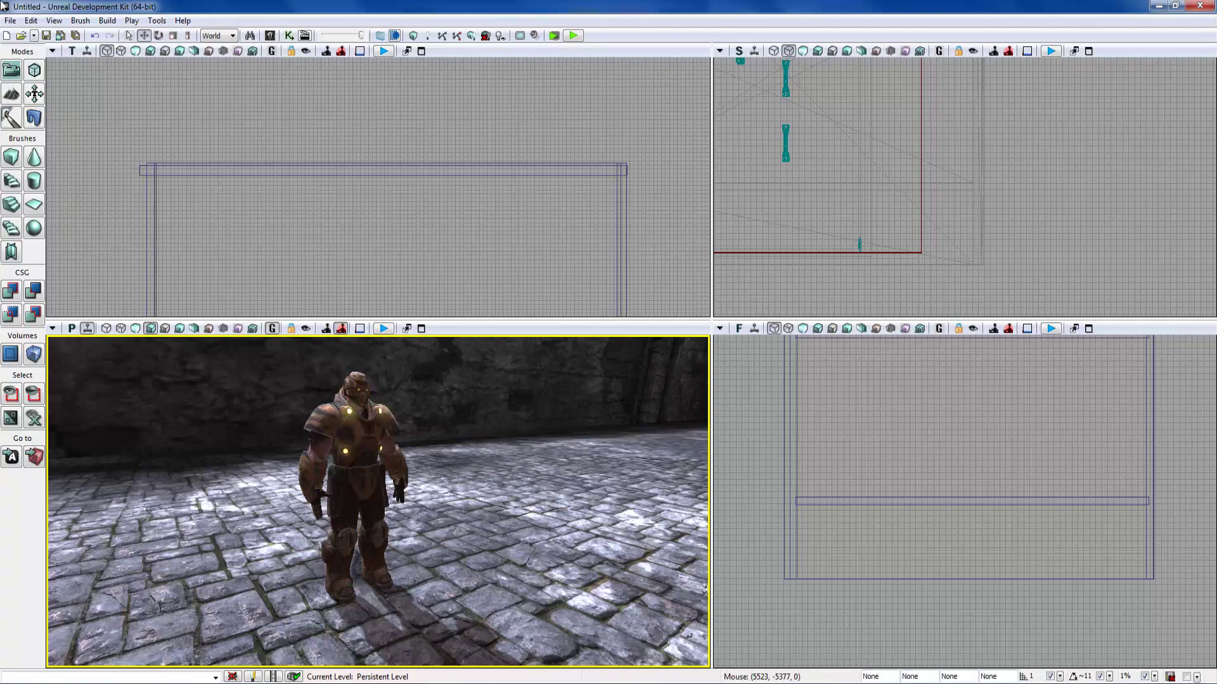
# - Save the level in the Maps folder as udktutorial
pyautogui.click(9, 23)
pyautogui.click(10, 20)
pyautogui.click(10, 21)
pyautogui.click(40, 72)
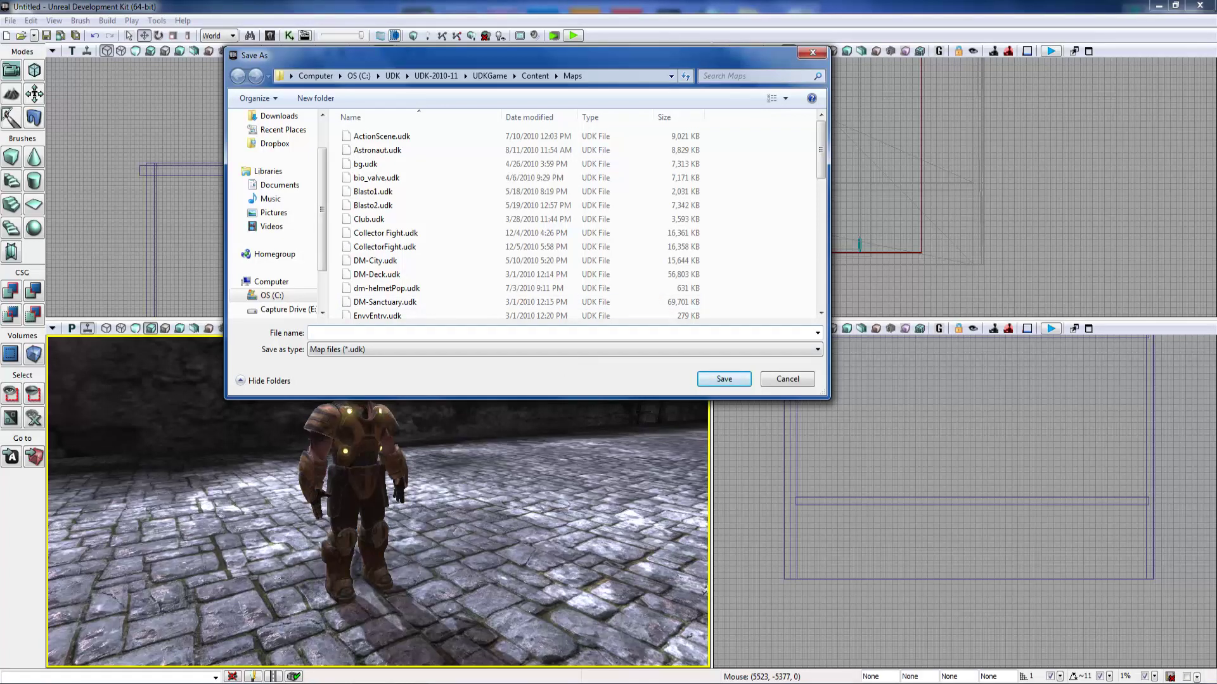
pyautogui.write('udktutorial')
pyautogui.click(725, 379)
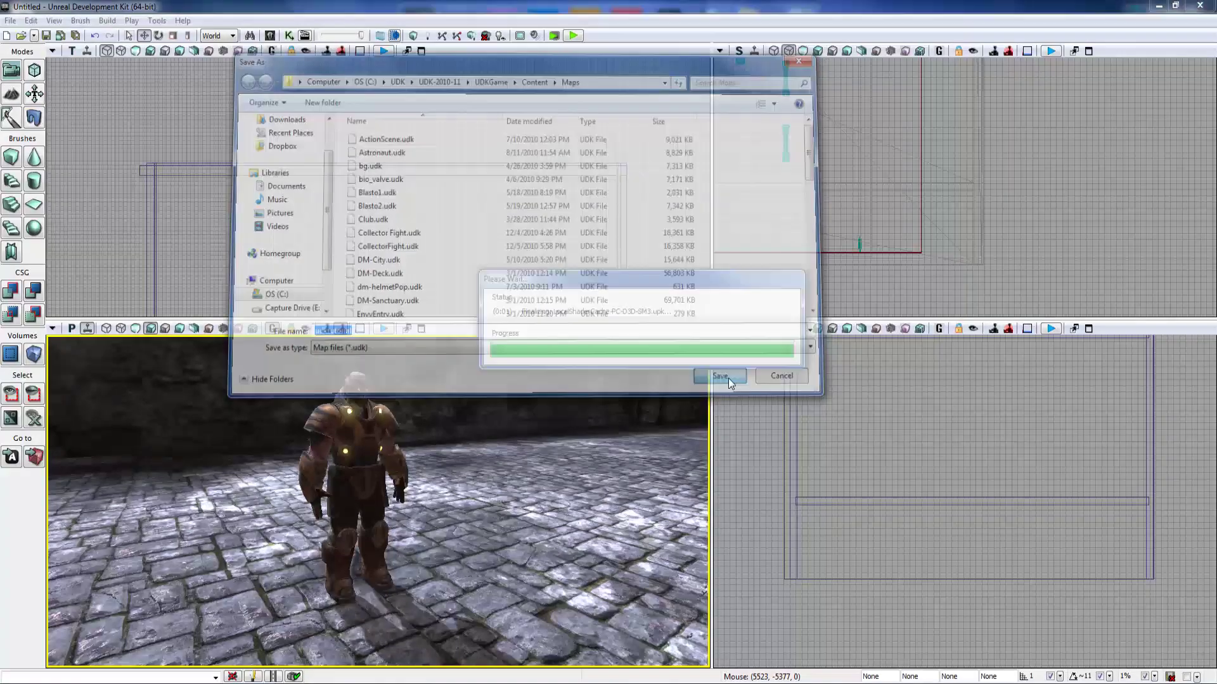
# - Select the IronGuard and turn off Game View in the perspective viewport, then move the selection to the stone floor
pyautogui.moveTo(493, 459); pyautogui.dragTo(459, 438, button='right')
pyautogui.moveTo(459, 438); pyautogui.dragTo(484, 488)
pyautogui.click(297, 504)
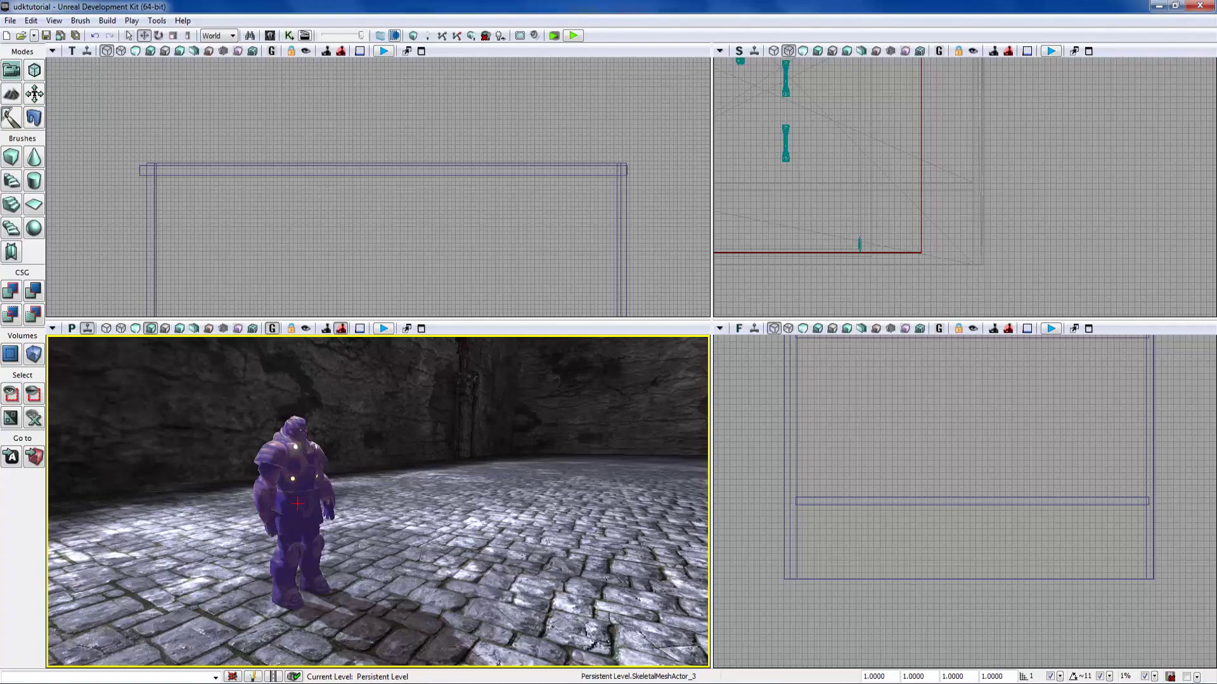
pyautogui.click(273, 329)
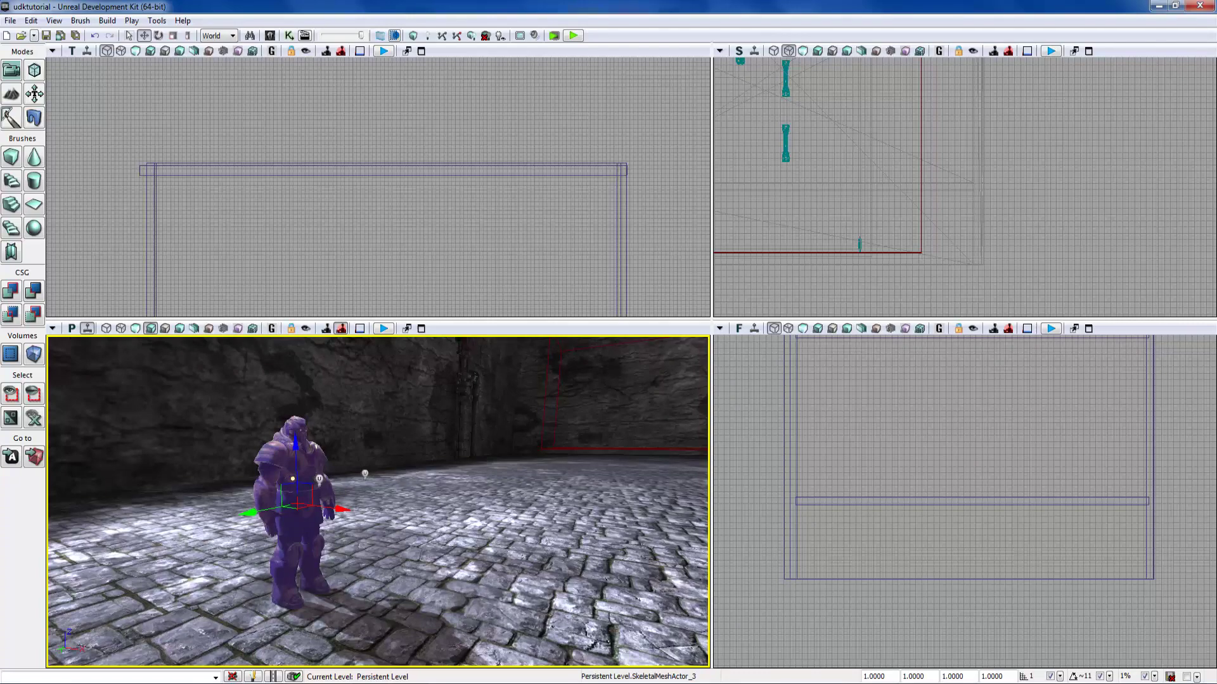
pyautogui.moveTo(380, 456); pyautogui.dragTo(362, 419)
pyautogui.moveTo(362, 419)
pyautogui.mouseDown(button='right')
pyautogui.moveTo(304, 434)
pyautogui.moveTo(355, 436)
pyautogui.mouseUp(button='right')
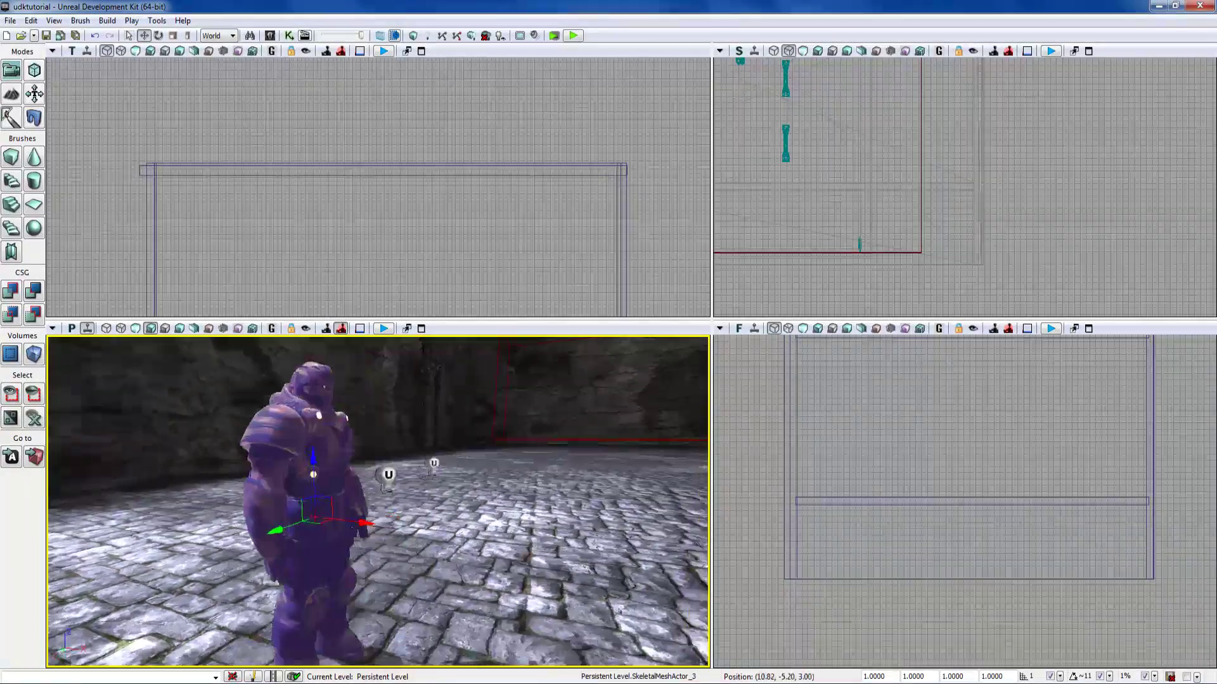
pyautogui.moveTo(381, 469); pyautogui.dragTo(406, 507)
pyautogui.click(406, 507)
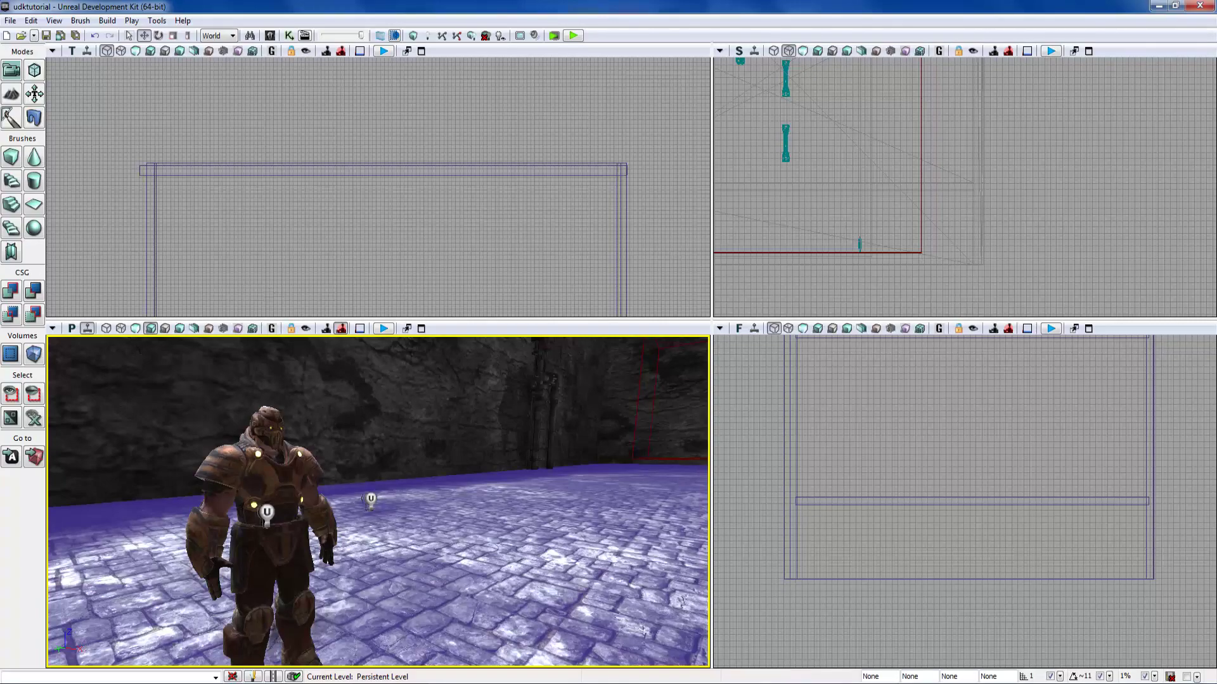
# - Look around the stone room, examining the IronGuard from the side, the globe statue, the dark walls and the round wall opening
pyautogui.moveTo(304, 545); pyautogui.dragTo(305, 571)
pyautogui.moveTo(304, 571); pyautogui.dragTo(412, 589, button='right')
pyautogui.scroll(-5, 377, 502)
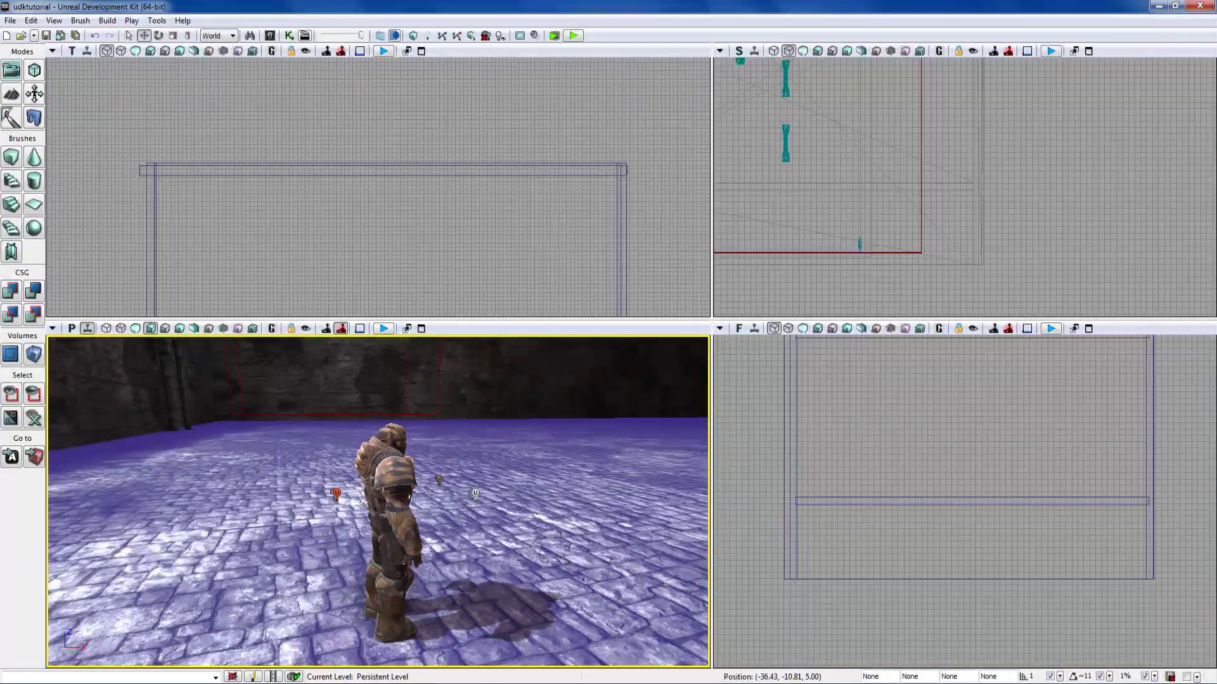
pyautogui.moveTo(381, 507); pyautogui.dragTo(431, 507)
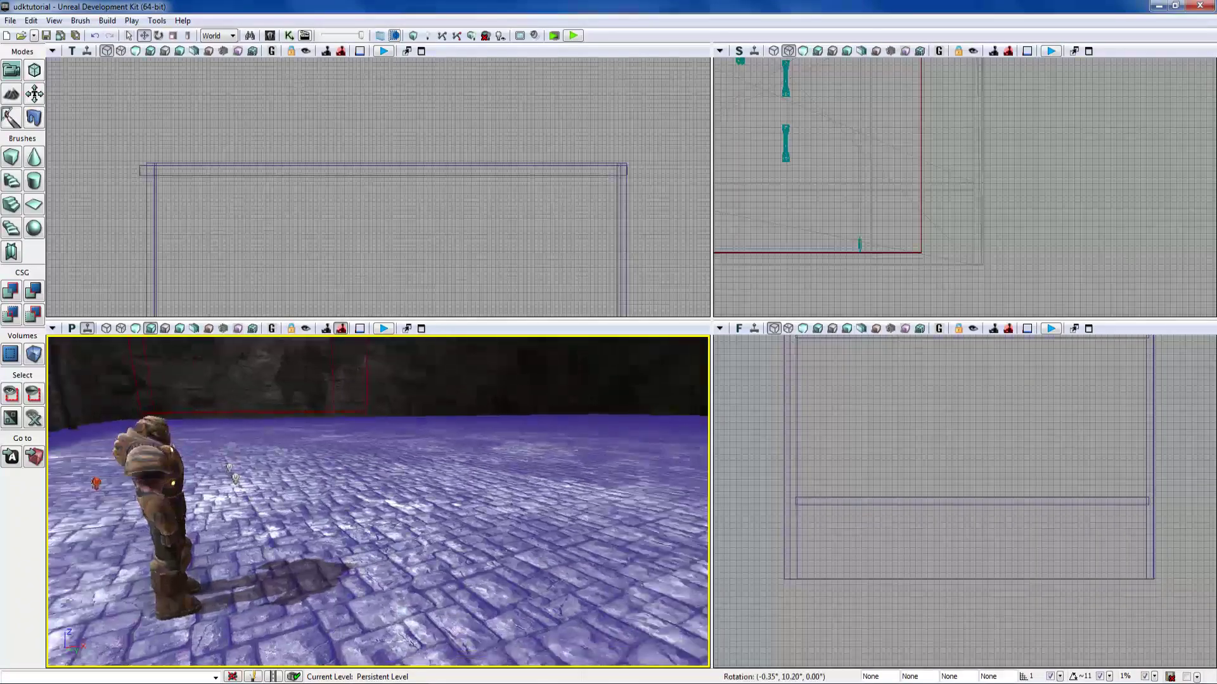
pyautogui.moveTo(378, 502); pyautogui.dragTo(435, 491, button='right')
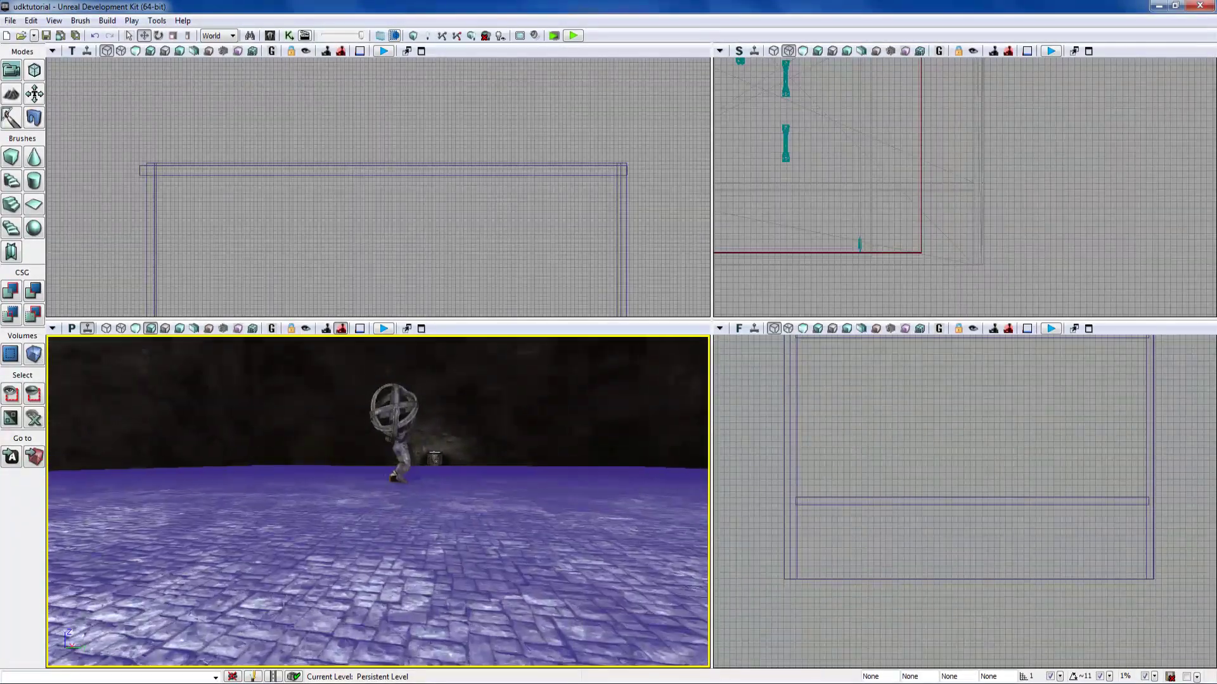
pyautogui.scroll(-8, 378, 502)
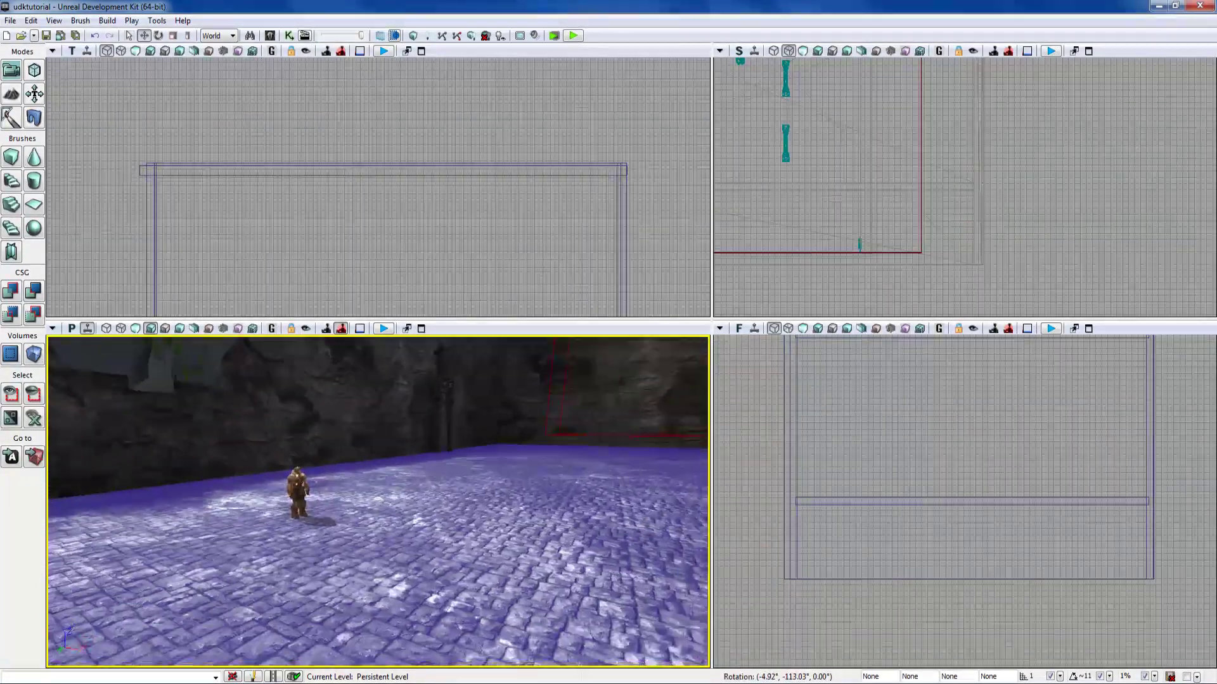
pyautogui.moveTo(378, 502); pyautogui.dragTo(279, 565, button='right')
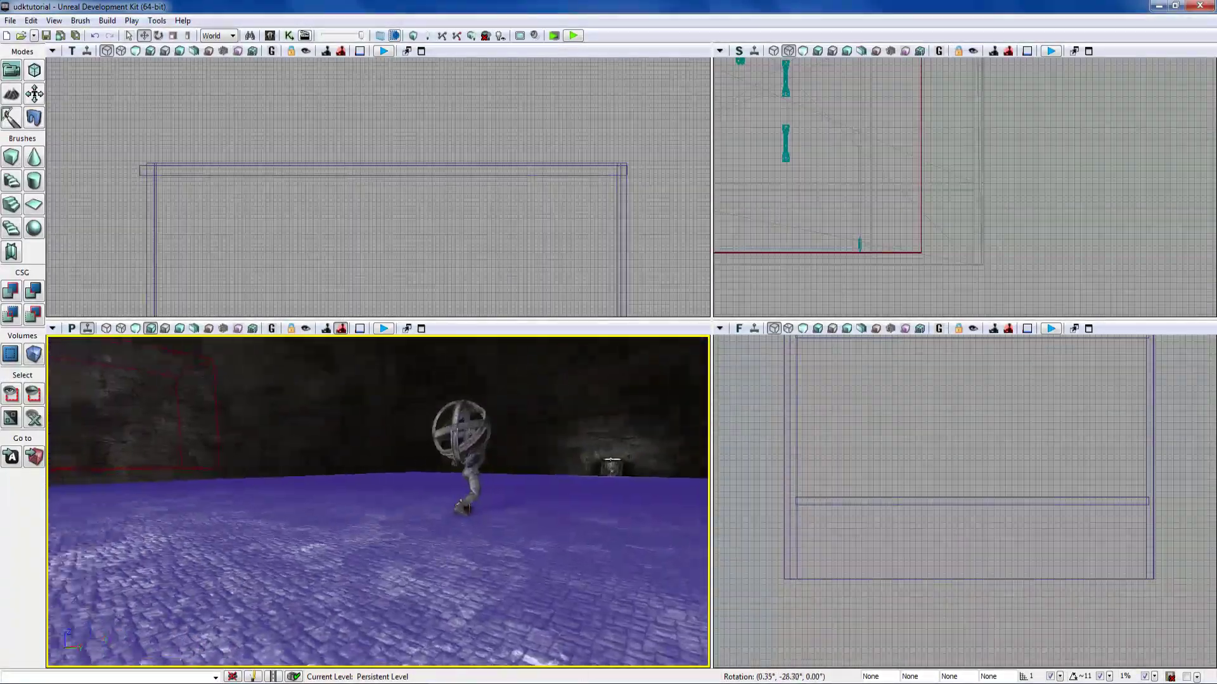
pyautogui.moveTo(378, 502); pyautogui.dragTo(232, 497, button='right')
pyautogui.moveTo(378, 502); pyautogui.dragTo(426, 461, button='right')
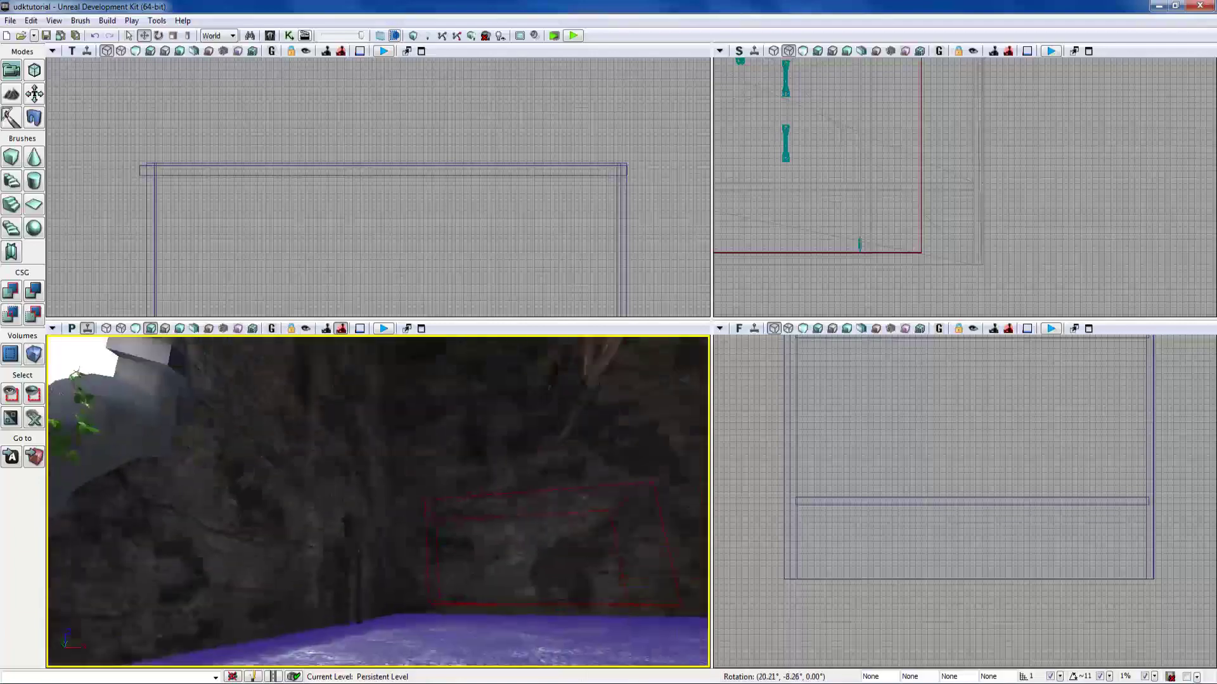
pyautogui.moveTo(377, 502); pyautogui.dragTo(344, 501, button='right')
pyautogui.press('w')
pyautogui.press('d')
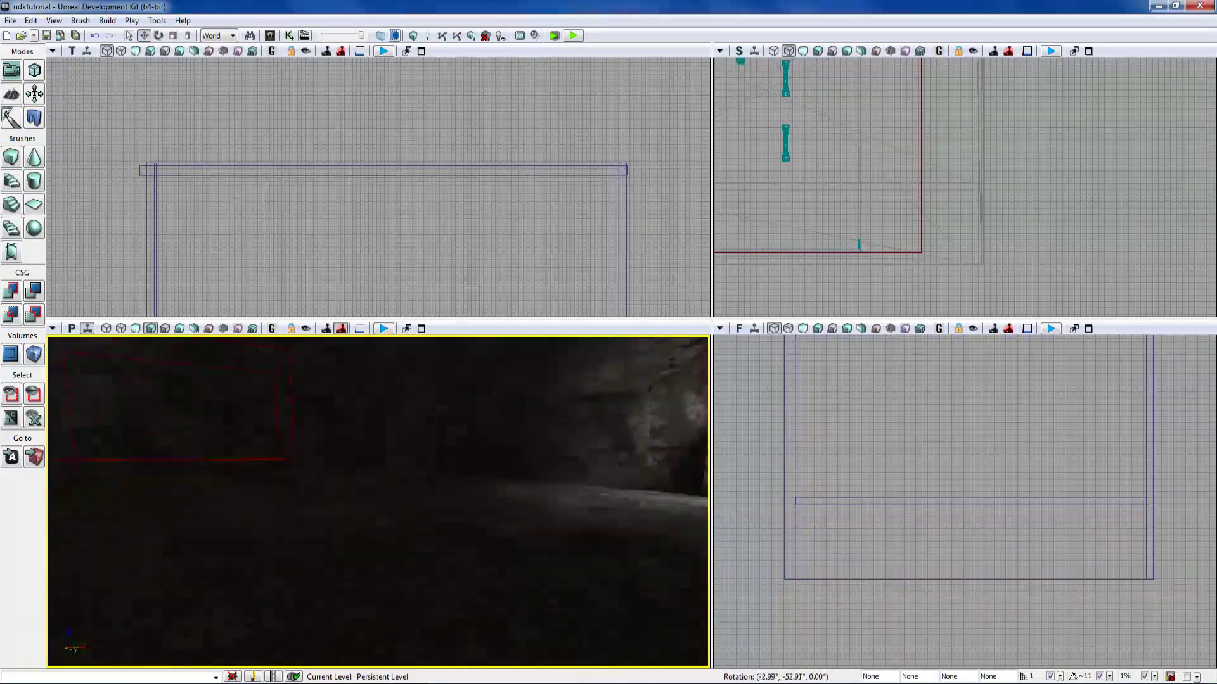
pyautogui.moveTo(377, 502); pyautogui.dragTo(142, 497, button='right')
pyautogui.press('w')
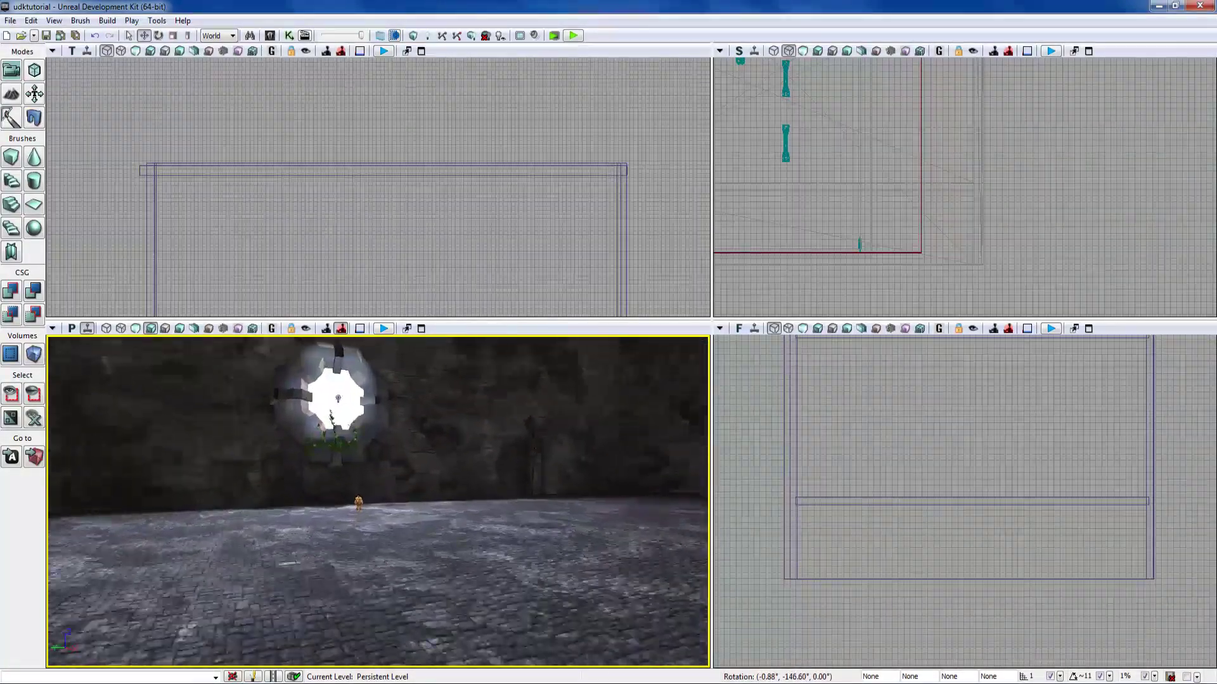
# - Examine the IronGuard and its light markers from the front, both close up and farther away
pyautogui.moveTo(342, 555); pyautogui.dragTo(356, 529)
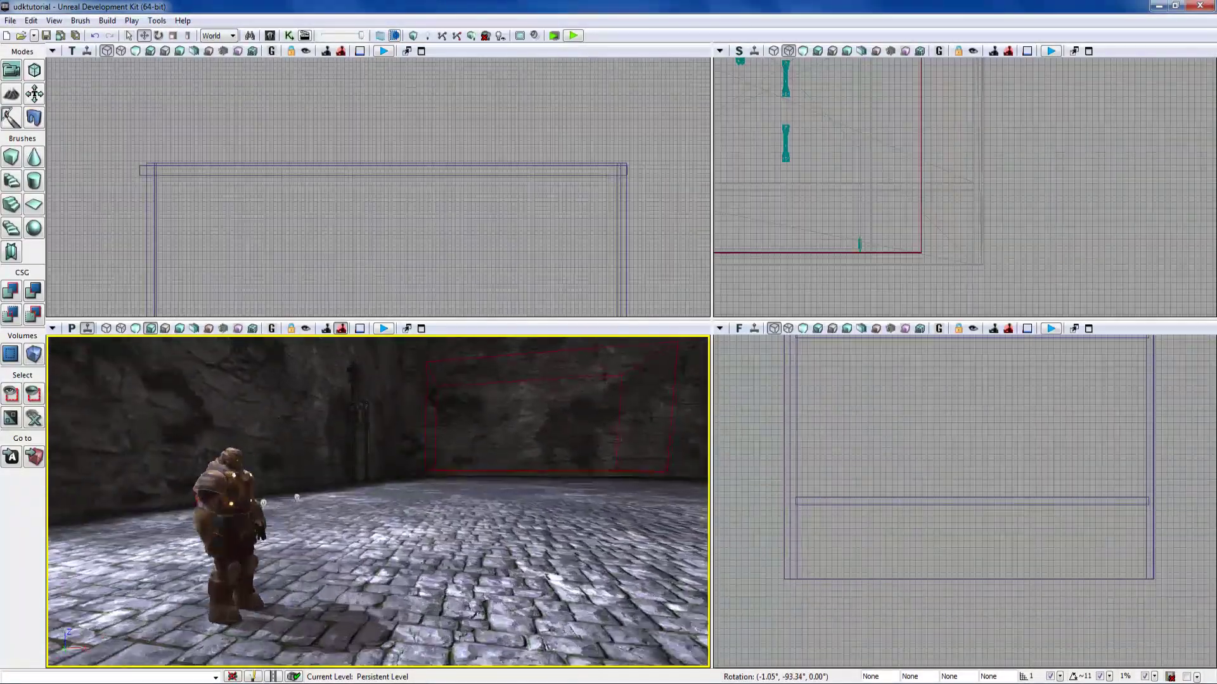
pyautogui.moveTo(378, 502); pyautogui.dragTo(361, 530, button='middle')
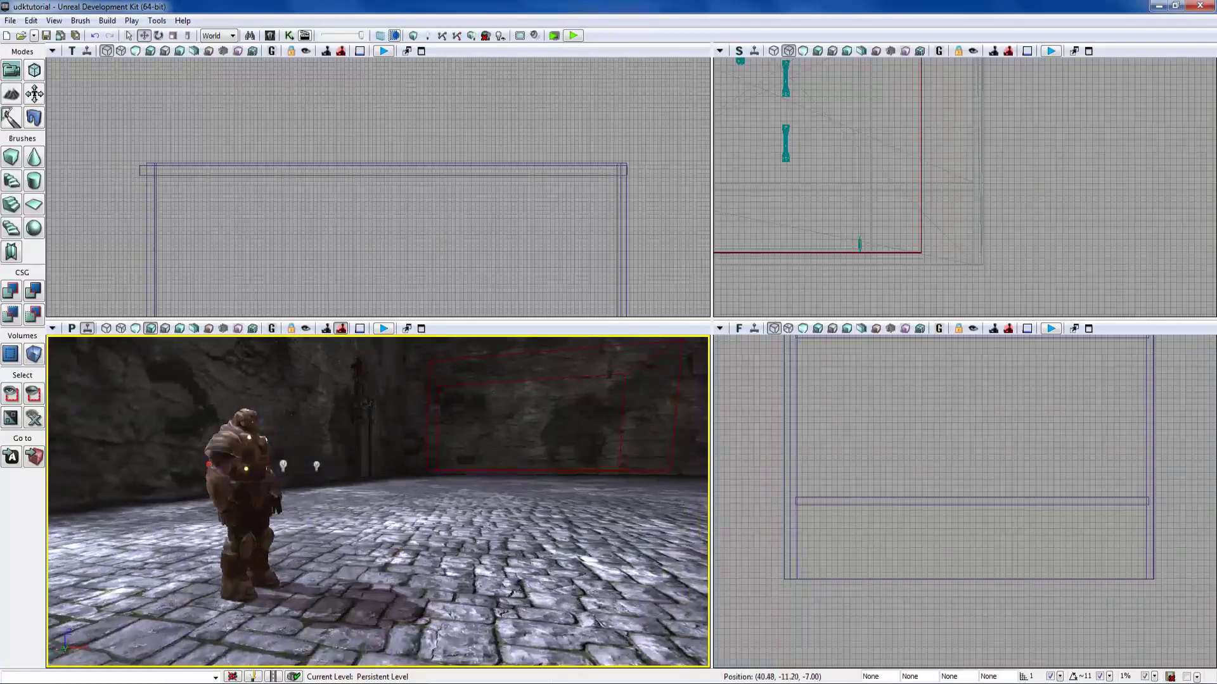
pyautogui.moveTo(374, 520); pyautogui.dragTo(362, 483)
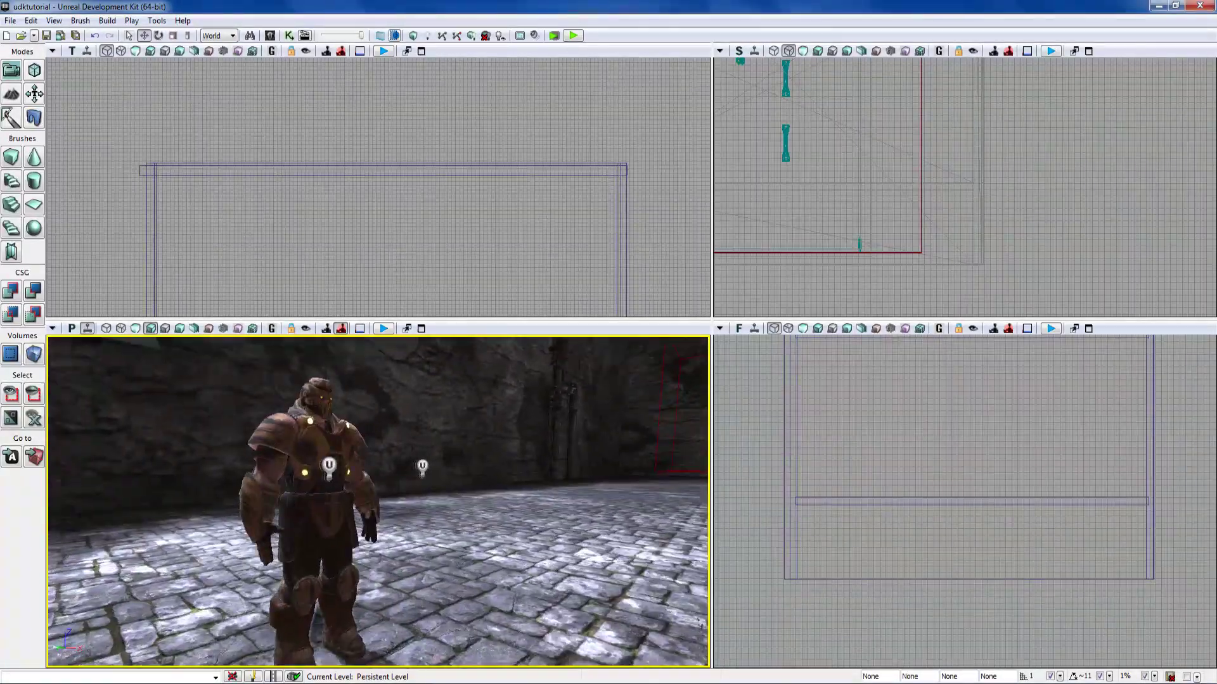
pyautogui.moveTo(378, 502); pyautogui.dragTo(358, 501, button='right')
pyautogui.press('w')
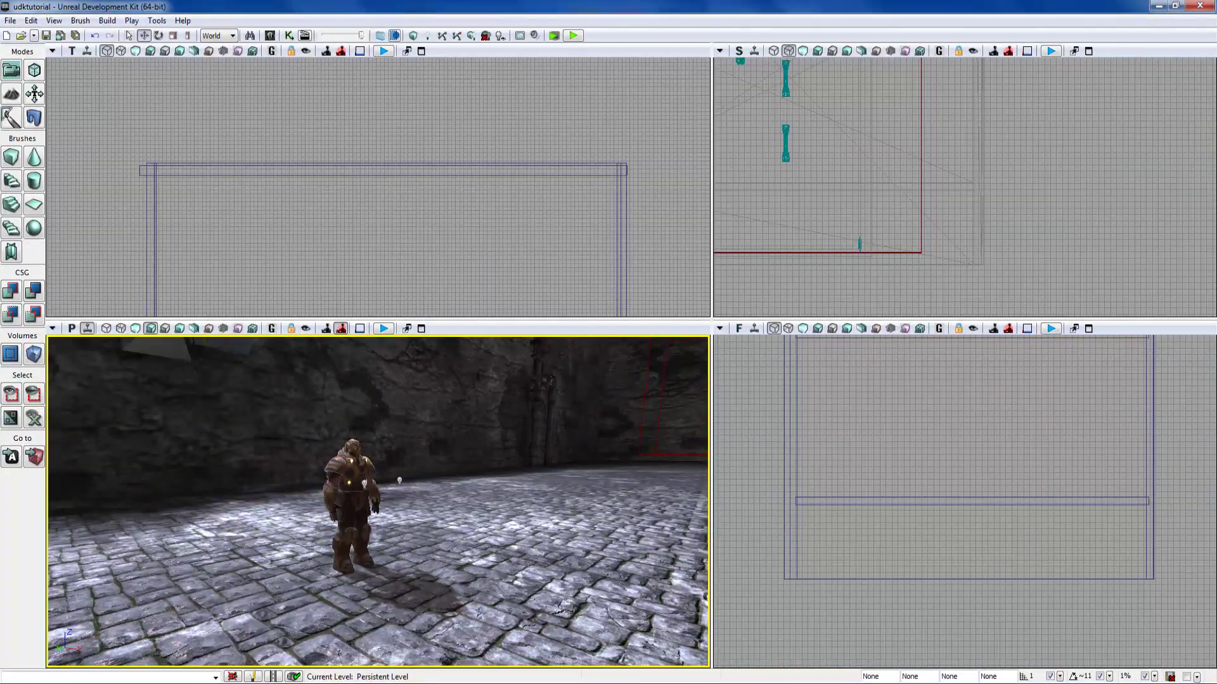
pyautogui.moveTo(376, 500)
pyautogui.mouseDown(button='right')
pyautogui.moveTo(392, 511)
pyautogui.moveTo(393, 474)
pyautogui.moveTo(367, 500)
pyautogui.moveTo(348, 491)
pyautogui.moveTo(370, 497)
pyautogui.mouseUp(button='right')
pyautogui.press('w')
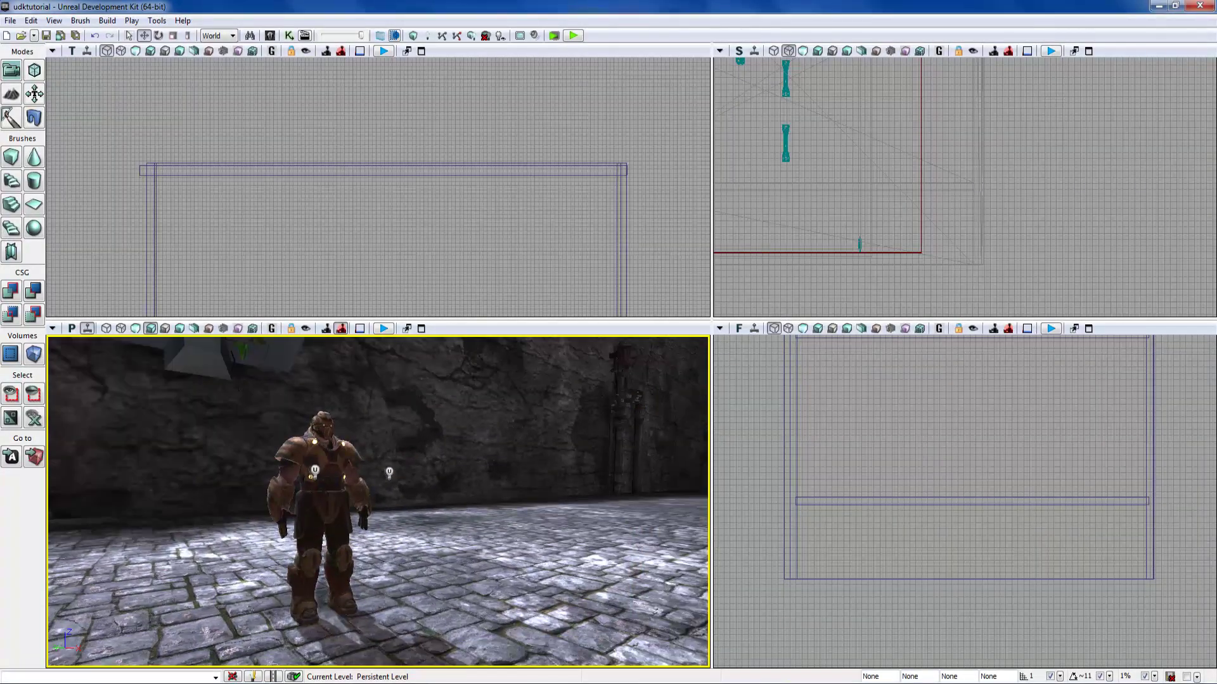